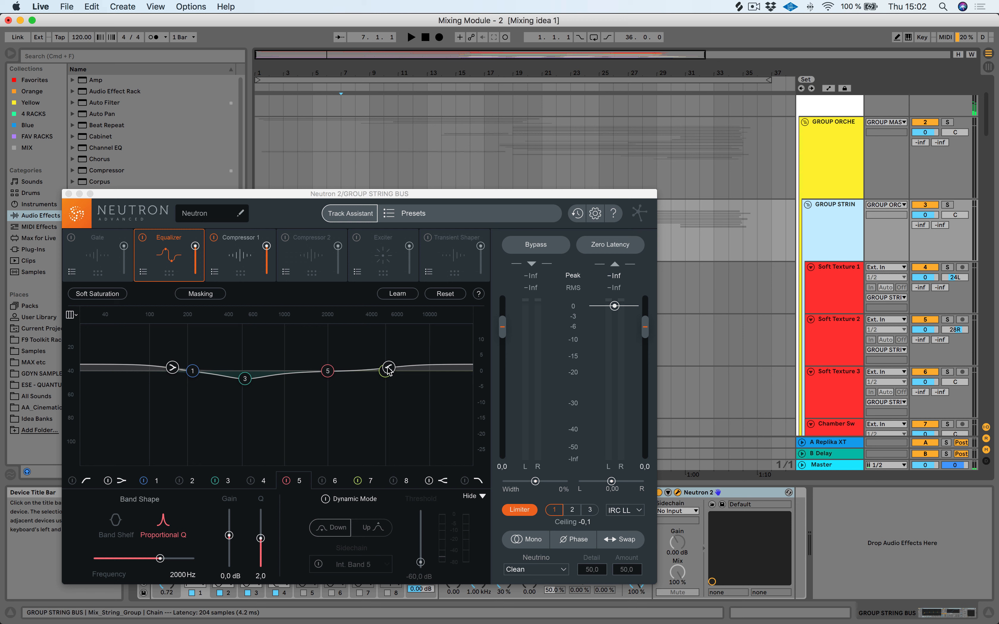
Solo the string group during playback, display Neutron's Compressor 1 module, and continue playing from around bar 15
{"action": "key", "text": "space"}
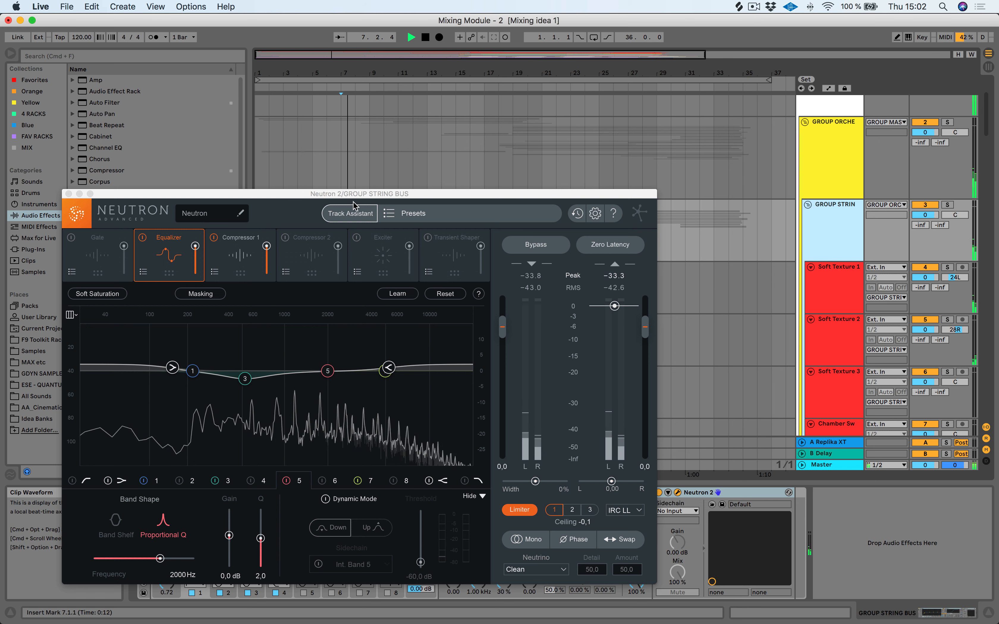
{"action": "left_click", "coordinate": [947, 205]}
{"action": "left_click", "coordinate": [236, 250]}
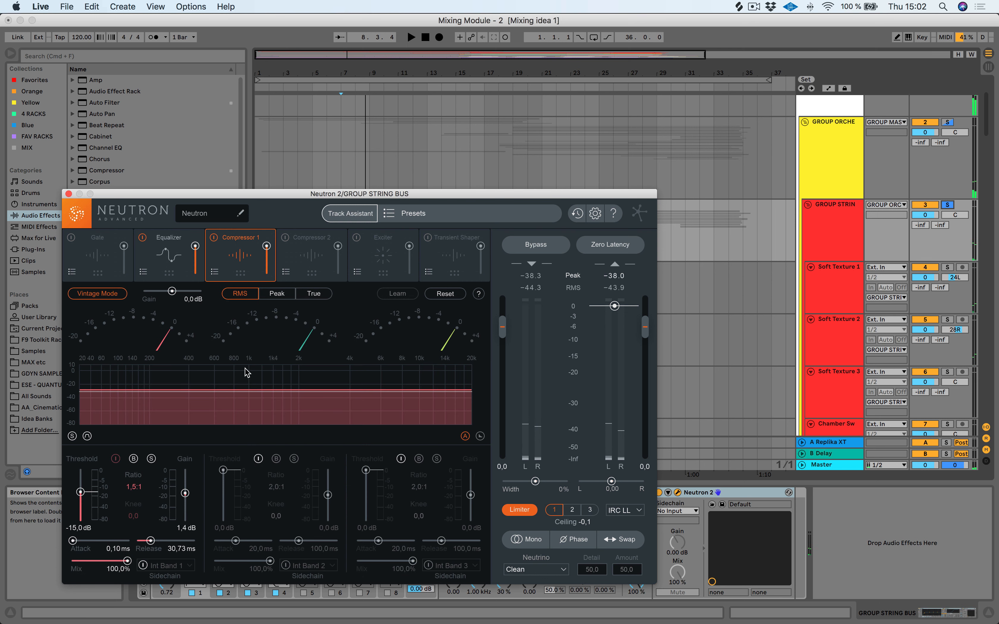
{"action": "left_click", "coordinate": [461, 86]}
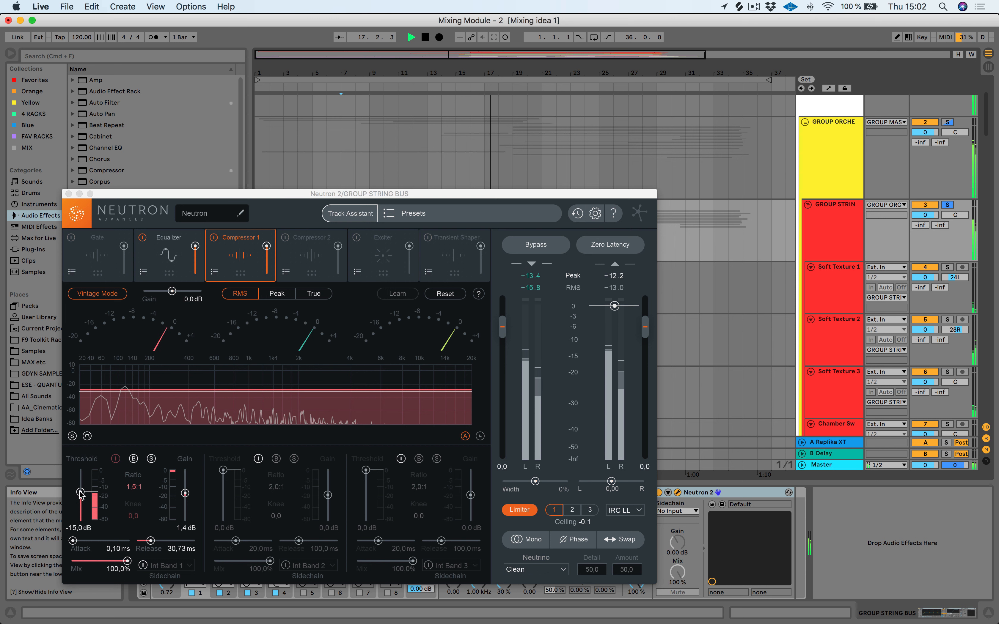
Raise Compressor 1's first-band threshold to -4.6 dB while listening to the strings, continuing playback from around bar 28
{"action": "left_click_drag", "start_coordinate": [84, 496], "coordinate": [82, 493]}
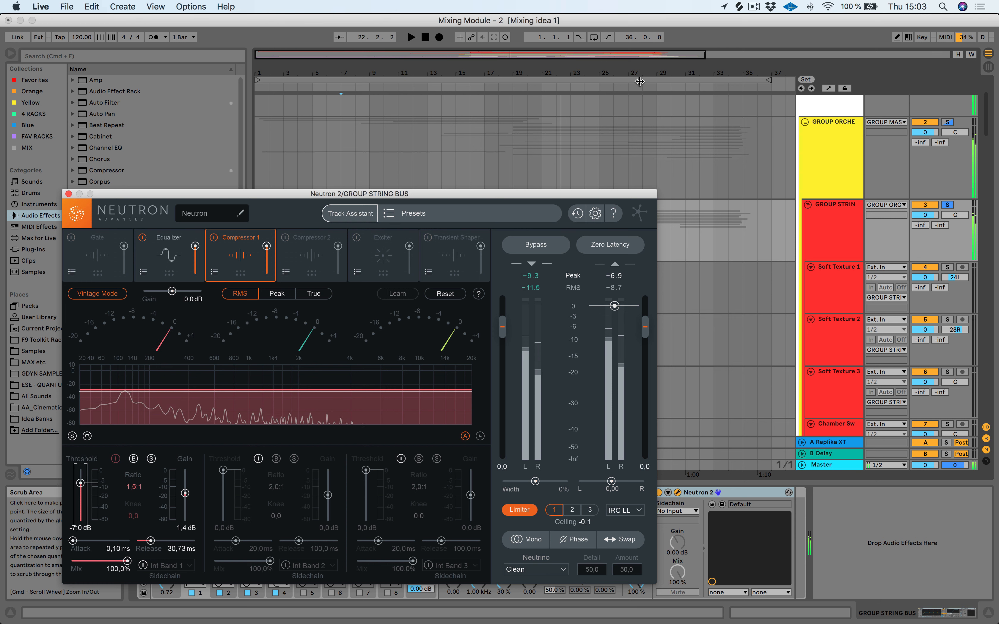
{"action": "left_click", "coordinate": [649, 86]}
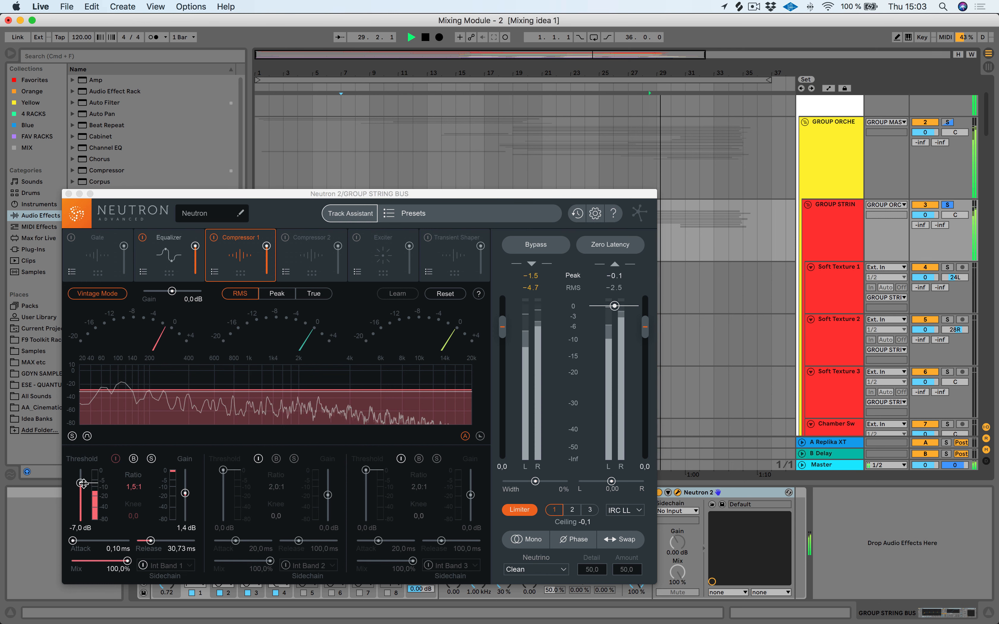
{"action": "left_click_drag", "start_coordinate": [81, 484], "coordinate": [82, 481]}
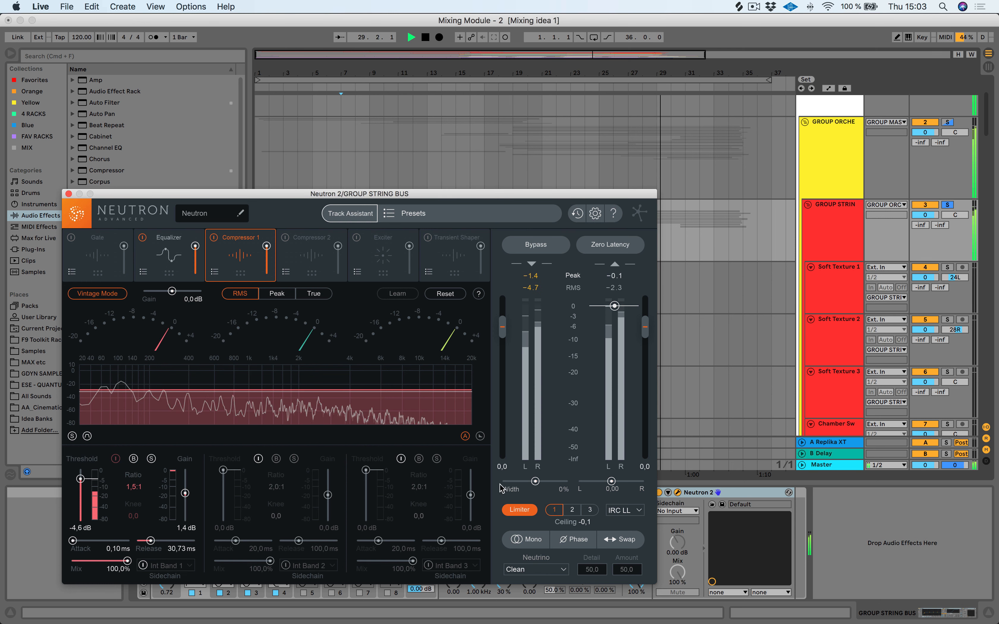
Compare the string group with Neutron's Compressor 1 module switched off and on
{"action": "left_click", "coordinate": [214, 238]}
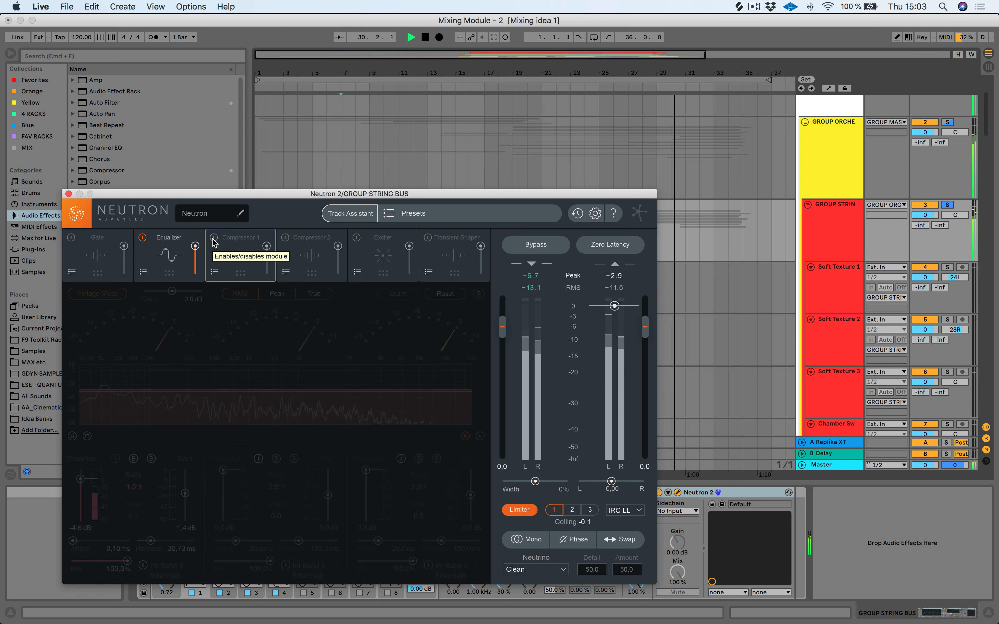
{"action": "left_click", "coordinate": [213, 239]}
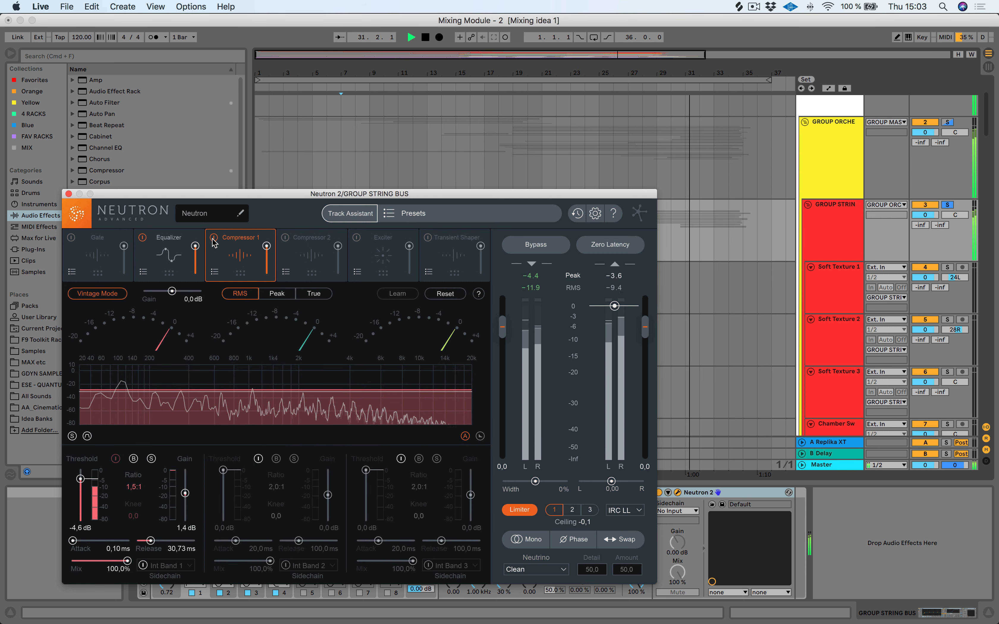
{"action": "left_click", "coordinate": [213, 239]}
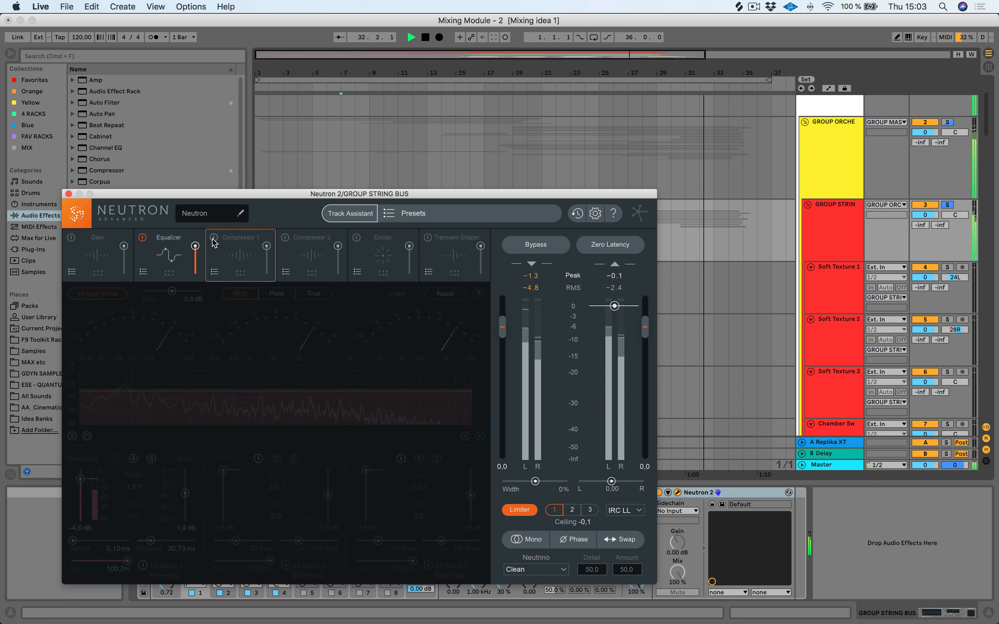
{"action": "left_click", "coordinate": [213, 239]}
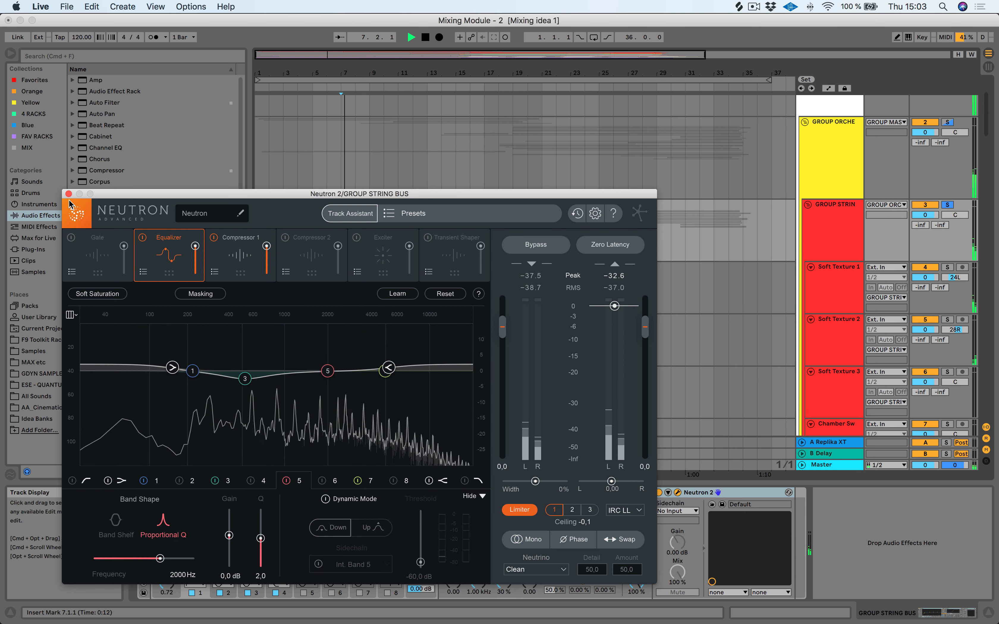
Play the arrangement from bar 19, where the main string parts come in
{"action": "left_click", "coordinate": [398, 248]}
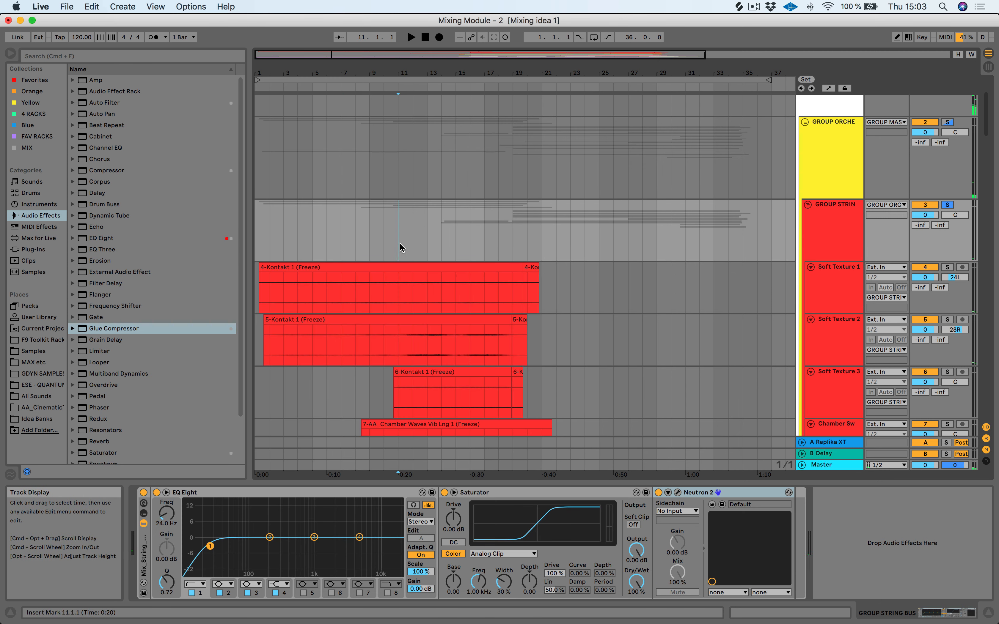
{"action": "scroll", "coordinate": [453, 258], "scroll_direction": "down", "scroll_amount": 15}
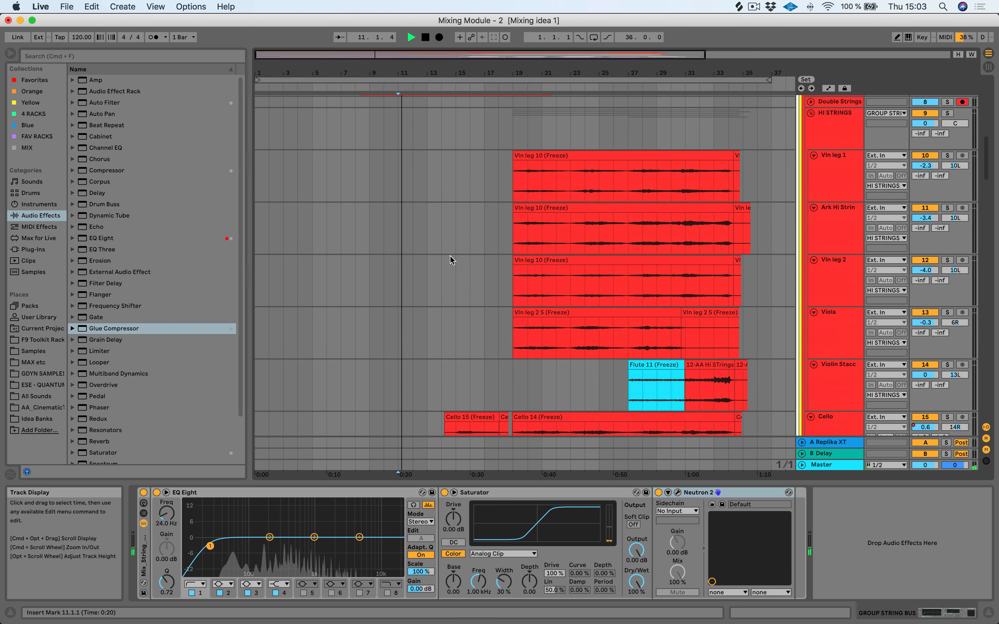
{"action": "left_click", "coordinate": [502, 282]}
{"action": "key", "text": "space"}
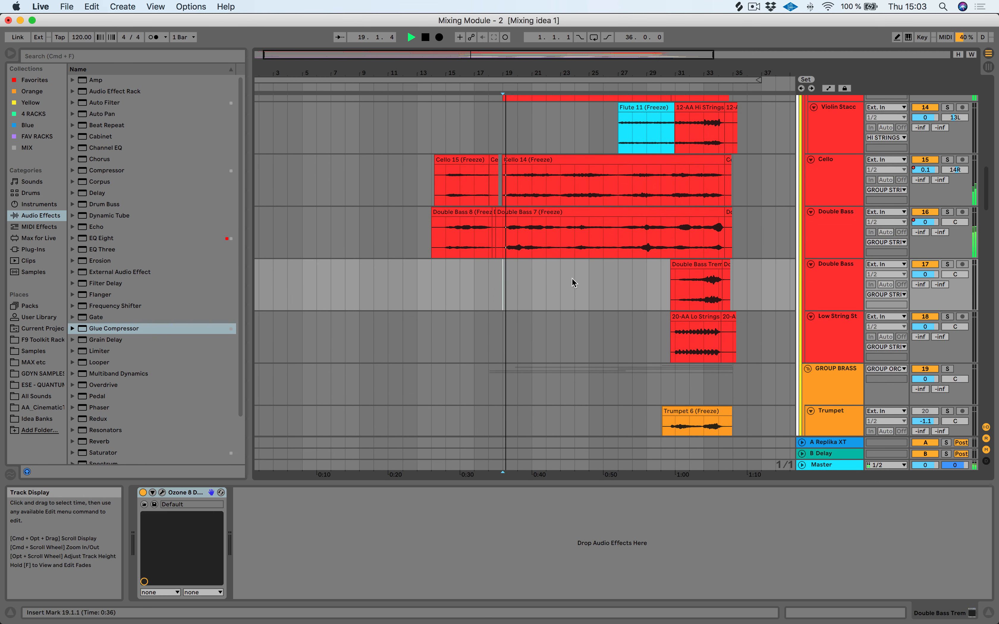
Compare the Double Bass on track 16 with its Neutron 2 Compressor deactivated and active
{"action": "left_click", "coordinate": [853, 239]}
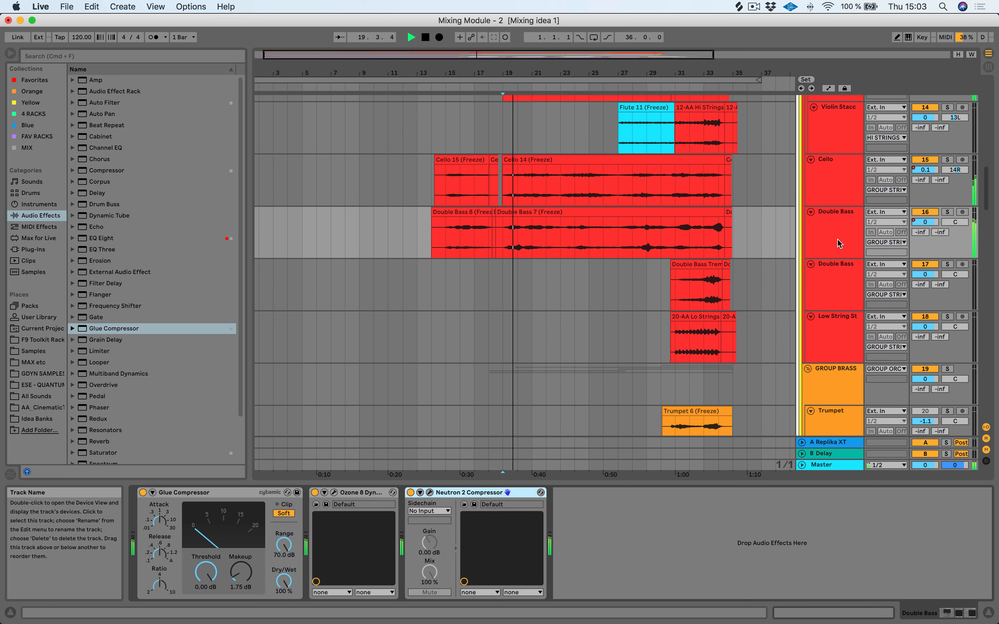
{"action": "left_click", "coordinate": [411, 492]}
{"action": "left_click", "coordinate": [410, 493]}
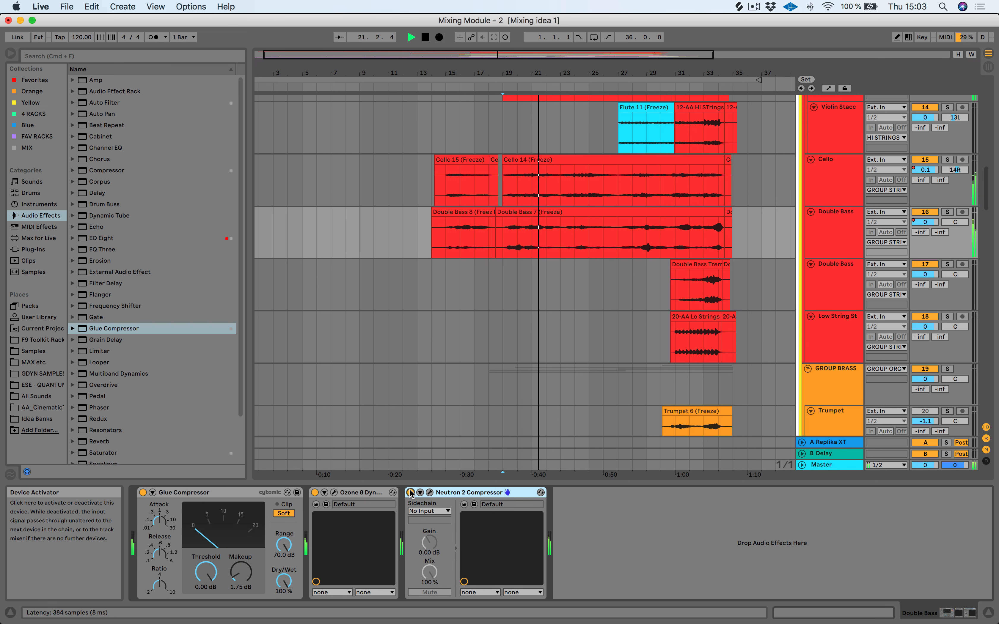
Solo the Double Bass on track 16 and open its Neutron 2 Compressor without choosing a preset
{"action": "left_click", "coordinate": [946, 213]}
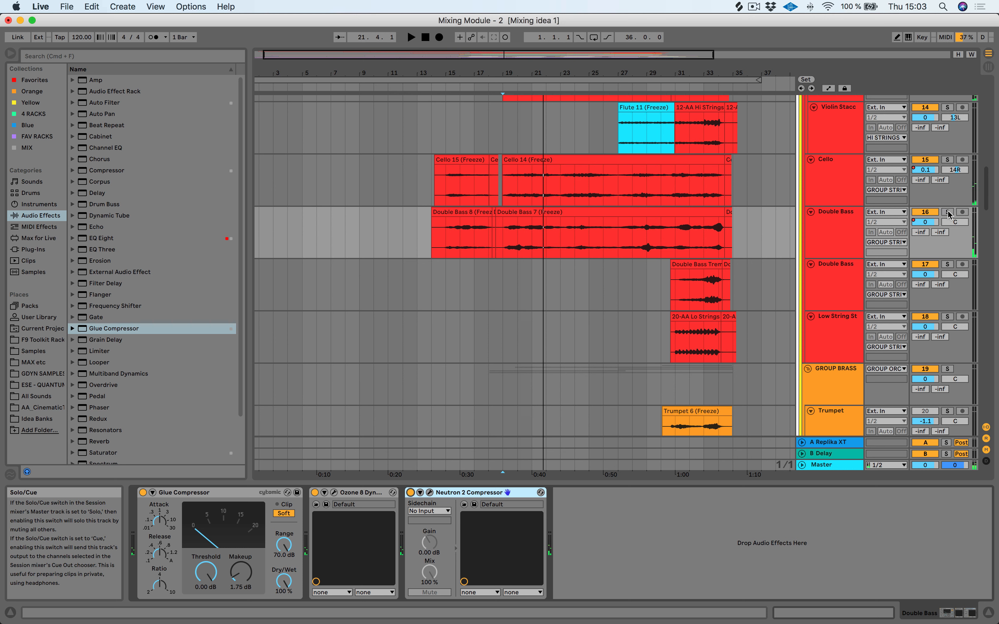
{"action": "left_click", "coordinate": [823, 246]}
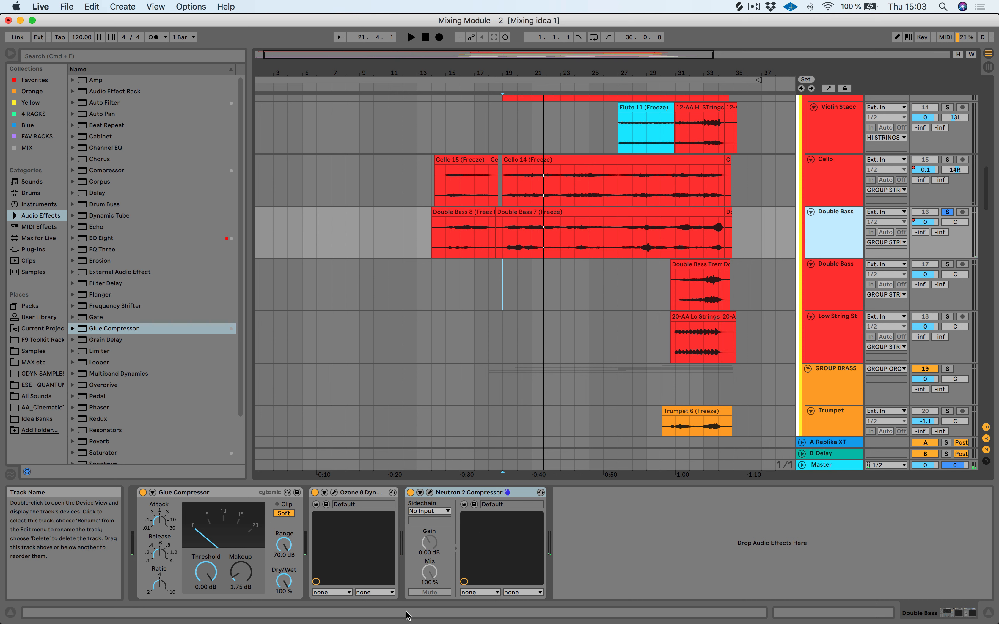
{"action": "left_click", "coordinate": [430, 492]}
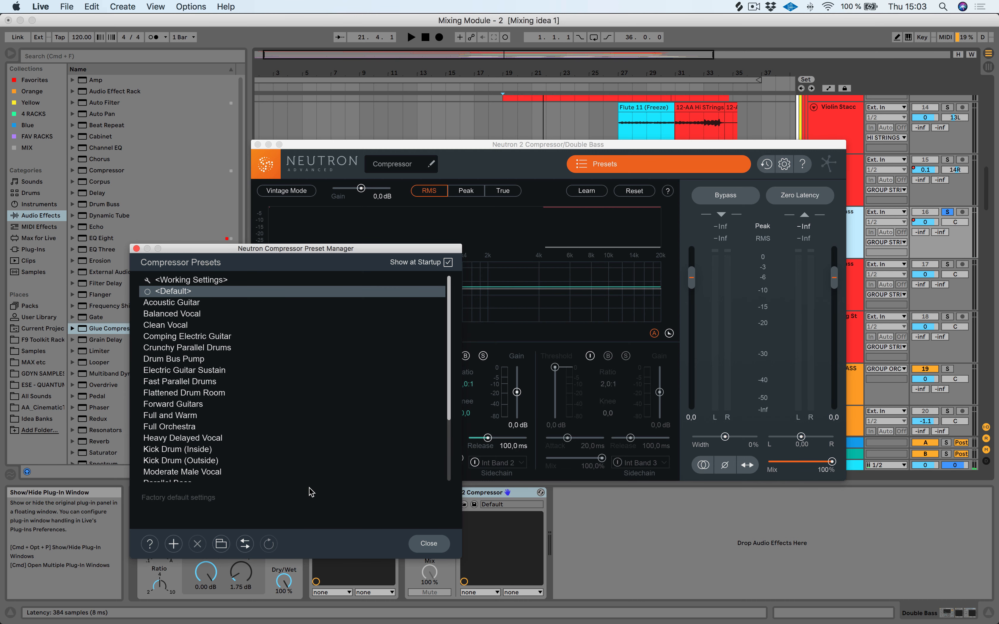
{"action": "left_click", "coordinate": [429, 544]}
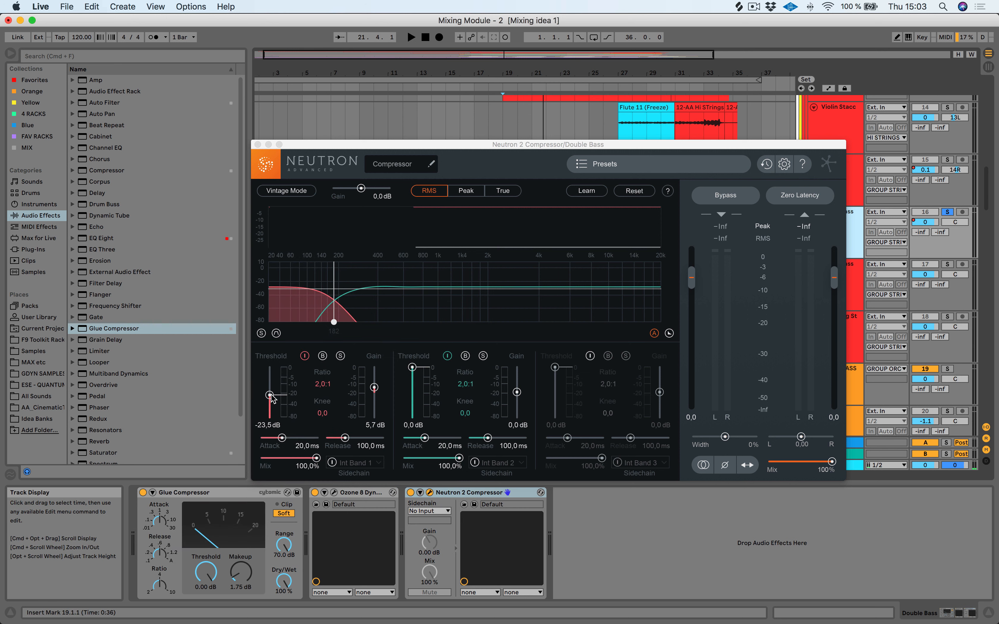
Set the double bass compressor's low-band threshold to -19.3 dB and its gain to 2.1 dB during playback
{"action": "left_click_drag", "start_coordinate": [272, 399], "coordinate": [271, 397]}
{"action": "key", "text": "space"}
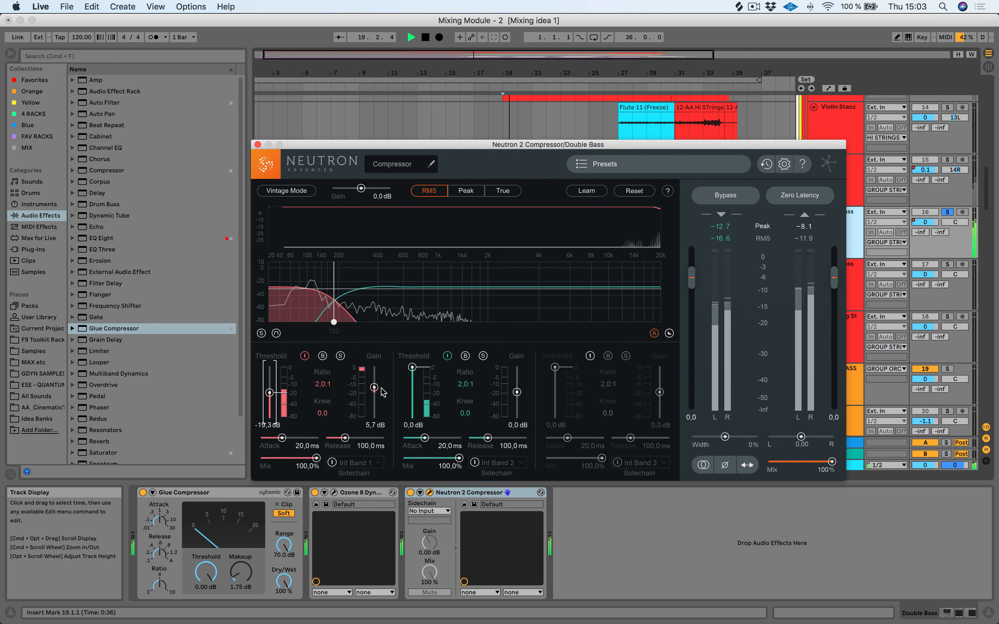
{"action": "left_click_drag", "start_coordinate": [374, 388], "coordinate": [374, 391]}
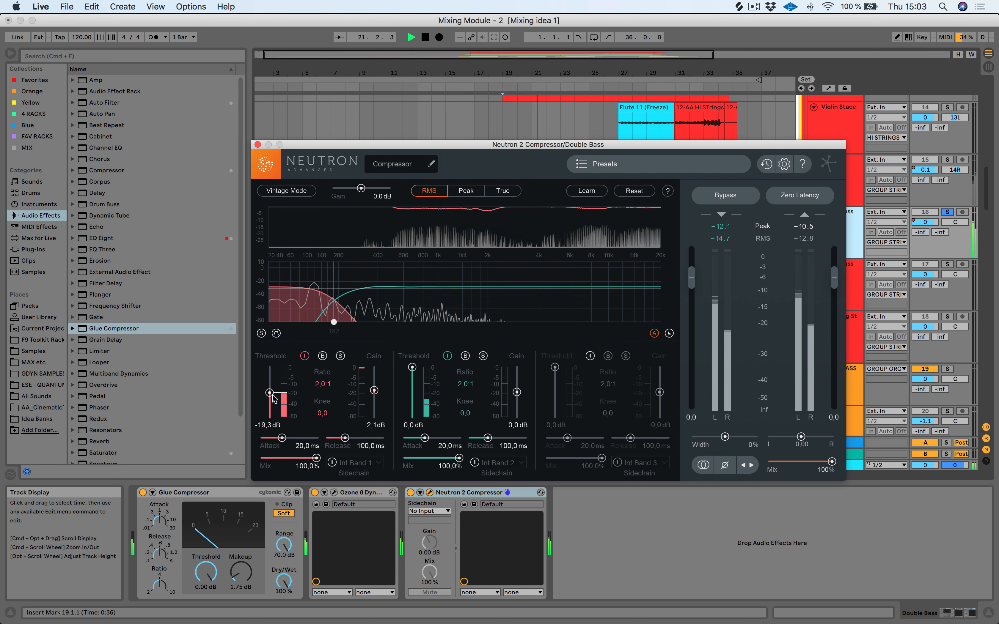
Compare the double bass with the Neutron compressor bypassed and active, and stop playback
{"action": "left_click", "coordinate": [724, 197]}
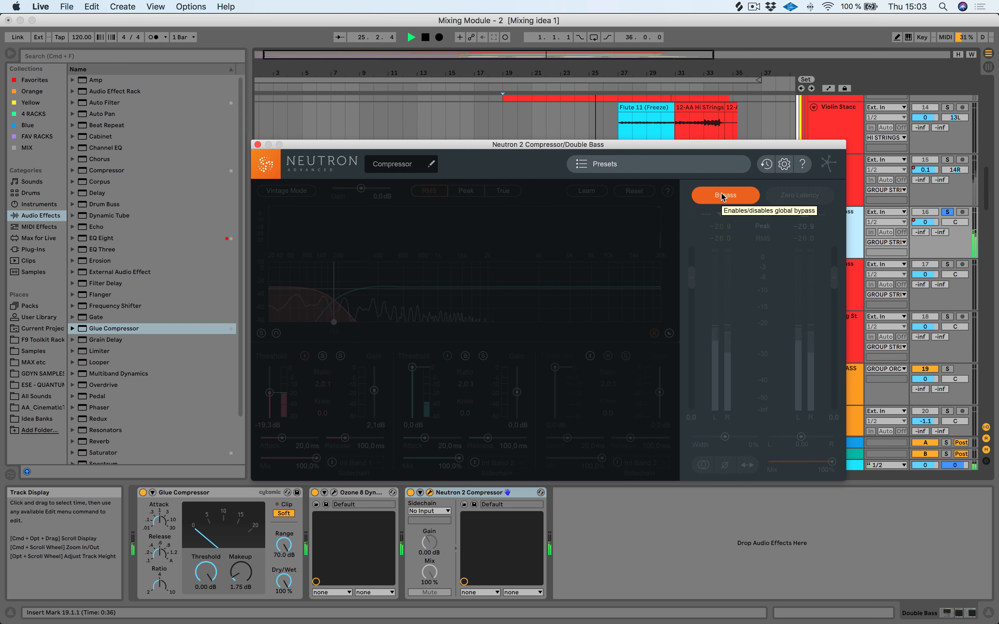
{"action": "left_click", "coordinate": [723, 197]}
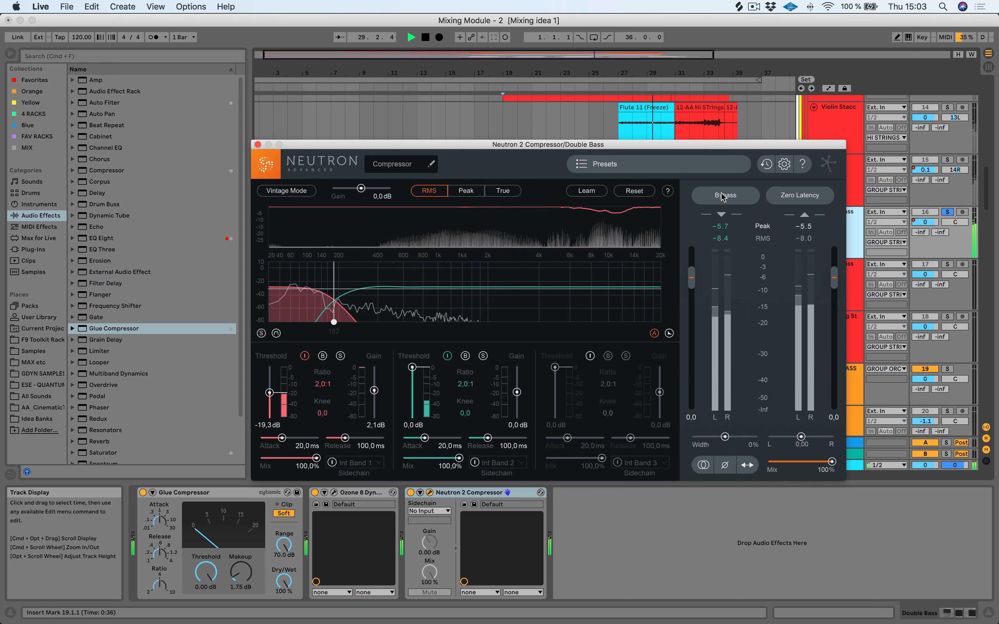
{"action": "left_click", "coordinate": [724, 196]}
{"action": "left_click", "coordinate": [724, 197]}
{"action": "key", "text": "space"}
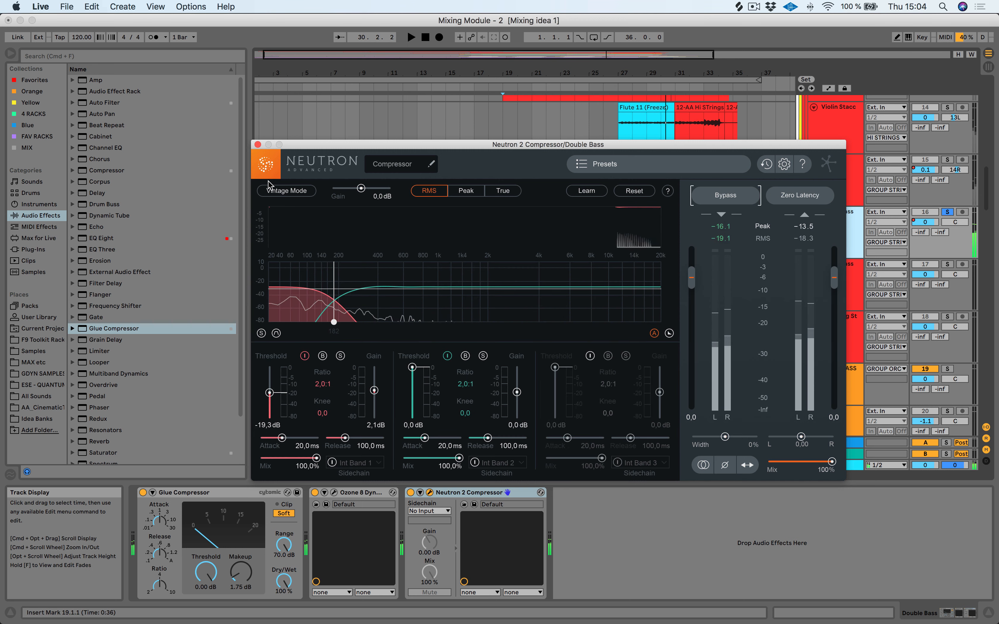
Close the double bass compressor window and return to the string group track to show its devices
{"action": "left_click", "coordinate": [257, 145]}
{"action": "scroll", "coordinate": [641, 230], "scroll_direction": "up", "scroll_amount": 3}
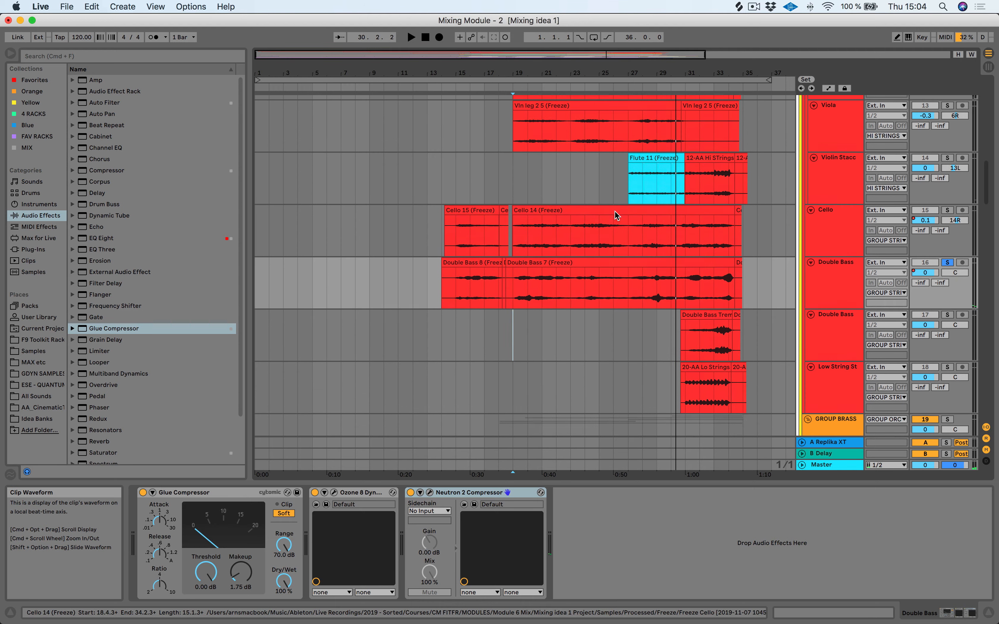
{"action": "scroll", "coordinate": [947, 275], "scroll_direction": "up", "scroll_amount": 20}
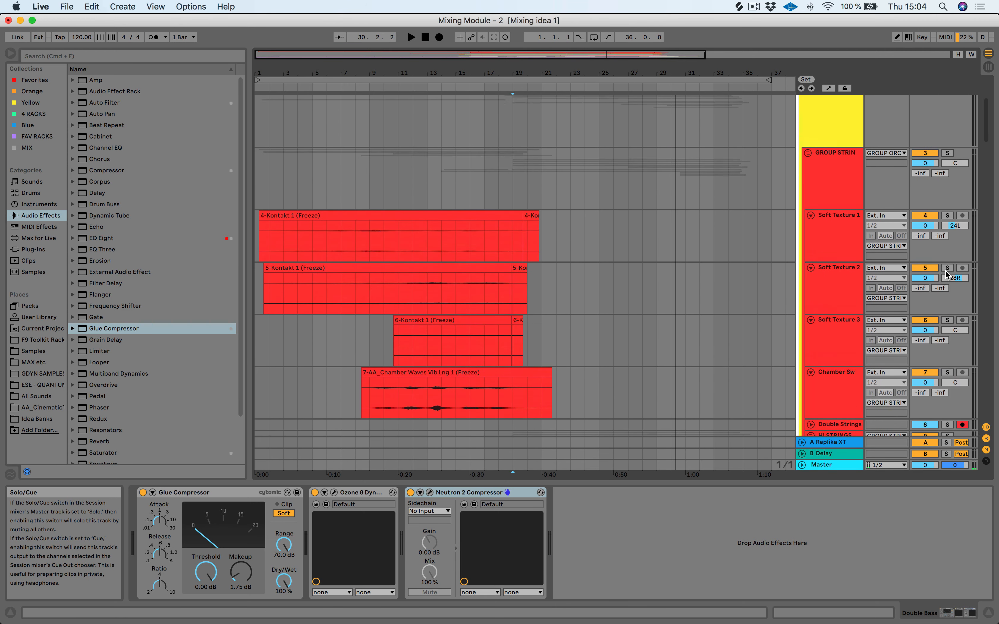
{"action": "left_click", "coordinate": [831, 296]}
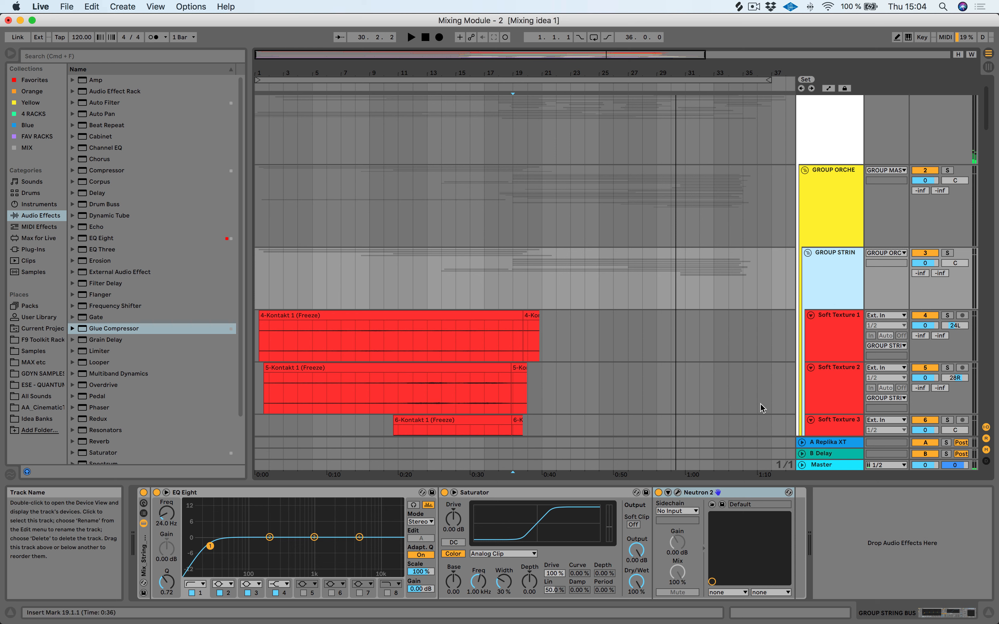
With the string group playing, set the threshold of Neutron's Compressor 1 to -5.4 dB and switch the module off for comparison
{"action": "key", "text": "space"}
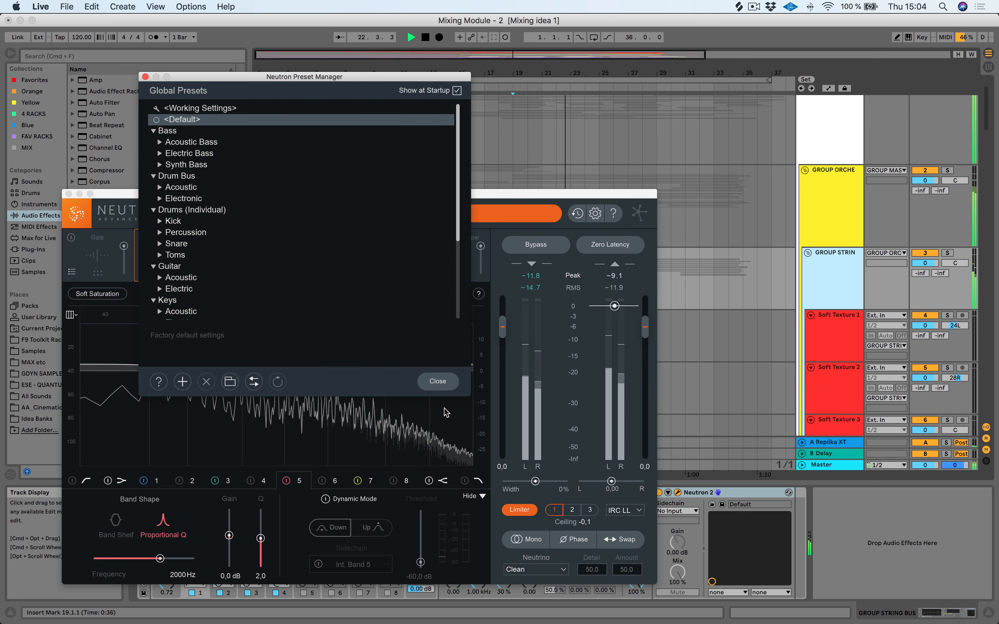
{"action": "left_click", "coordinate": [440, 382]}
{"action": "left_click", "coordinate": [262, 274]}
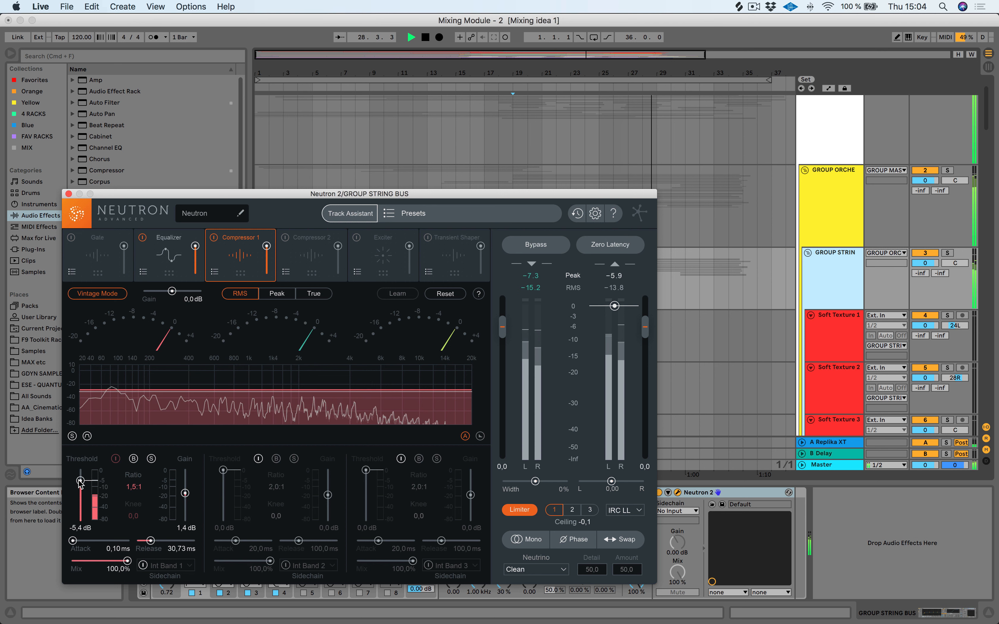
{"action": "left_click", "coordinate": [162, 256]}
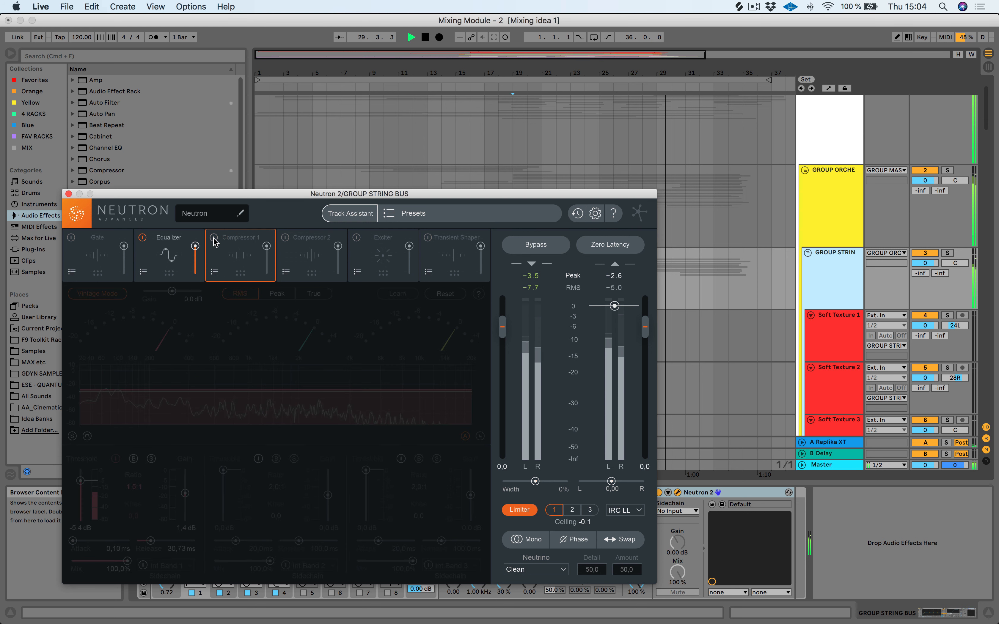
Stop playback, close the Neutron window and add the CLA-2A Stereo plug-in to the string group
{"action": "key", "text": "space"}
{"action": "left_click", "coordinate": [69, 193]}
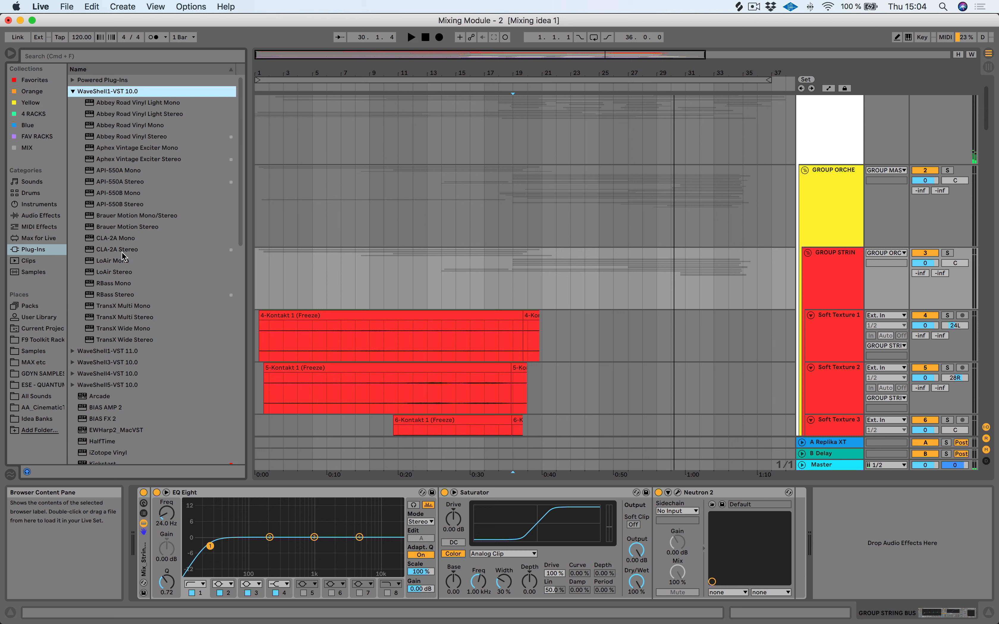
{"action": "double_click", "coordinate": [124, 250]}
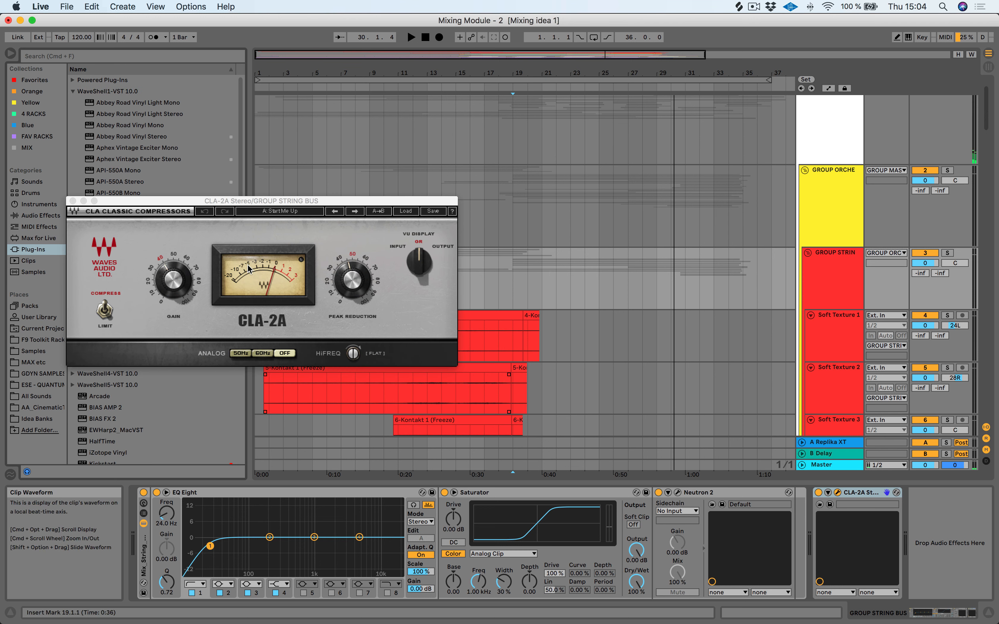
Lower the CLA-2A's gain and peak reduction while playing from bar 19, and deactivate the plug-in for comparison
{"action": "left_click_drag", "start_coordinate": [172, 280], "coordinate": [172, 289]}
{"action": "key", "text": "space"}
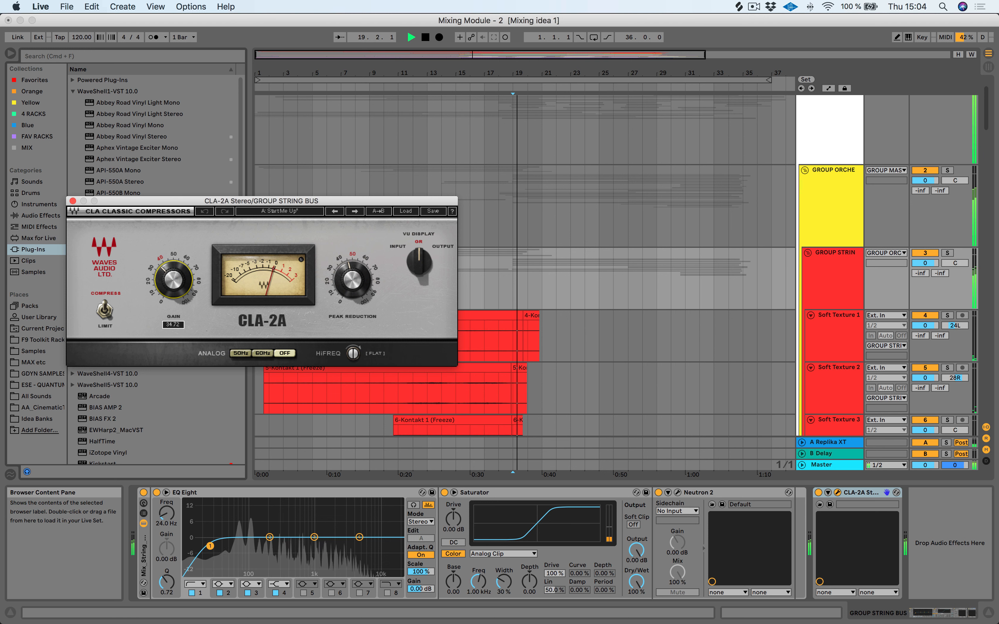
{"action": "left_click_drag", "start_coordinate": [352, 282], "coordinate": [352, 291]}
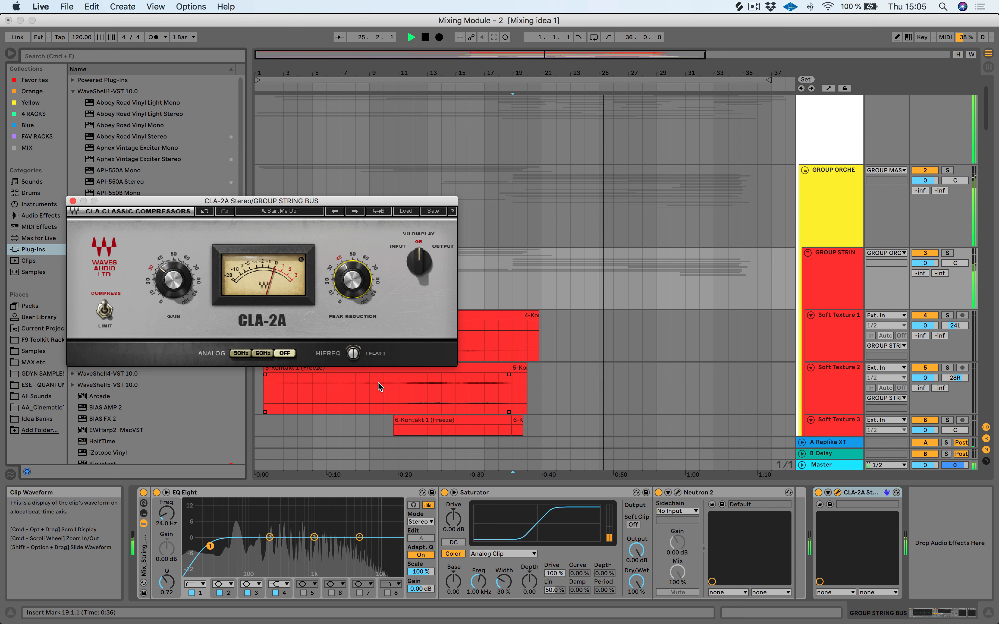
{"action": "left_click", "coordinate": [818, 494]}
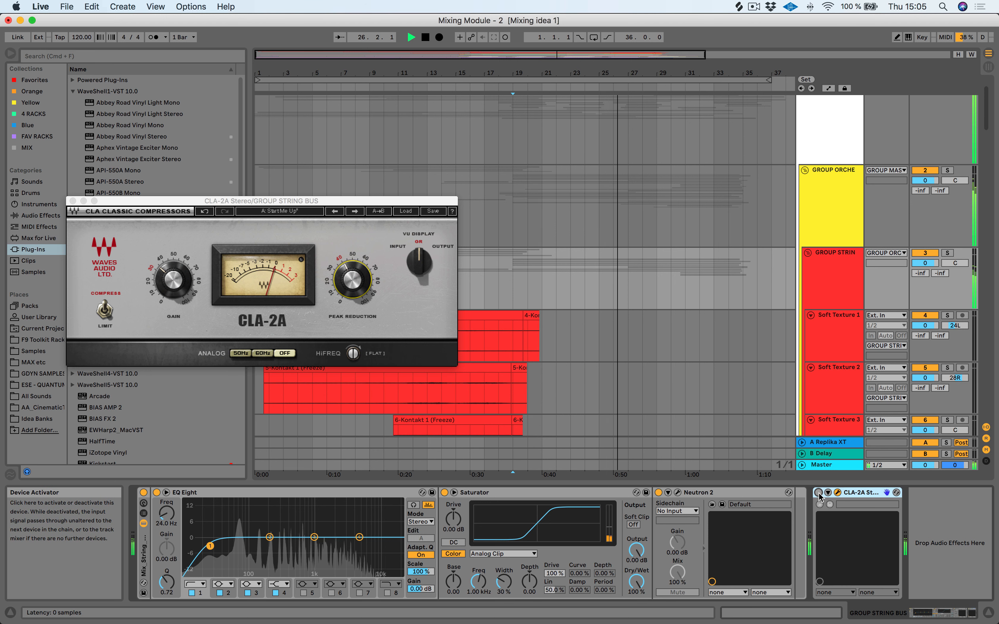
Compare the string group with the CLA-2A active and bypassed, leave the plug-in active and close its window
{"action": "left_click", "coordinate": [819, 494]}
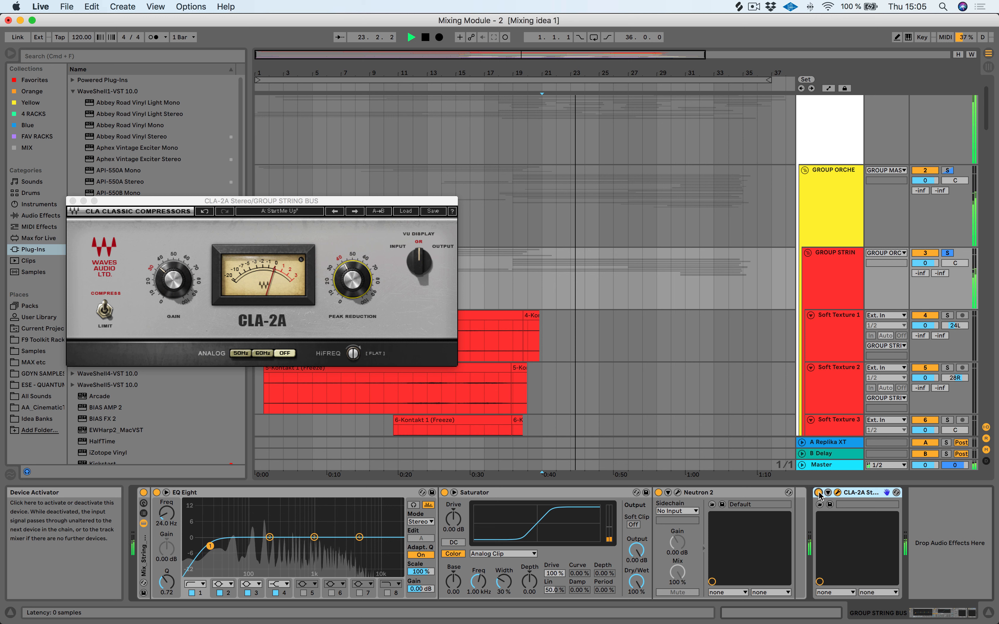
{"action": "left_click", "coordinate": [818, 493]}
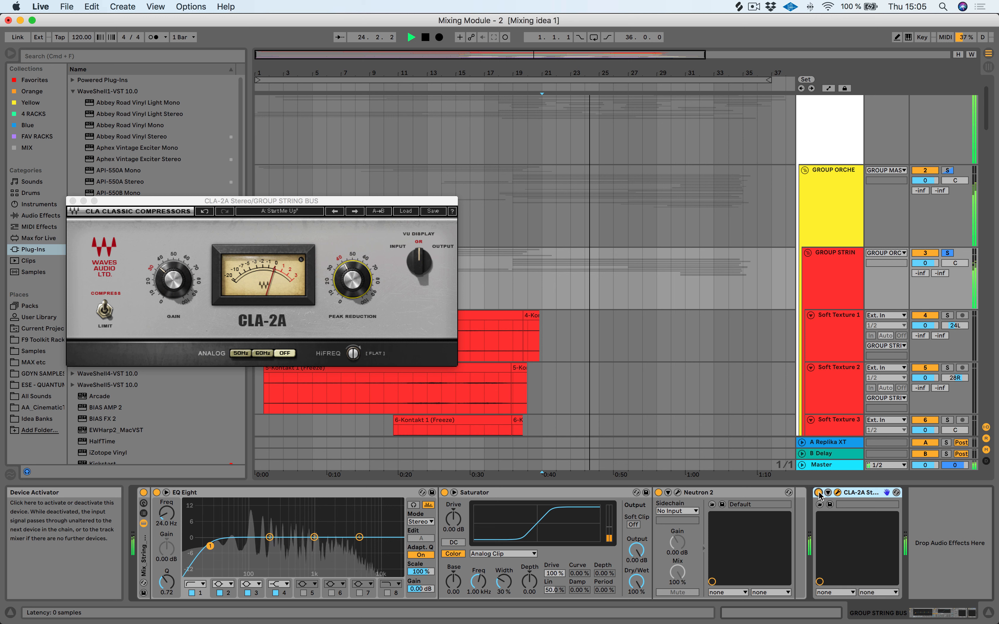
{"action": "left_click", "coordinate": [818, 494]}
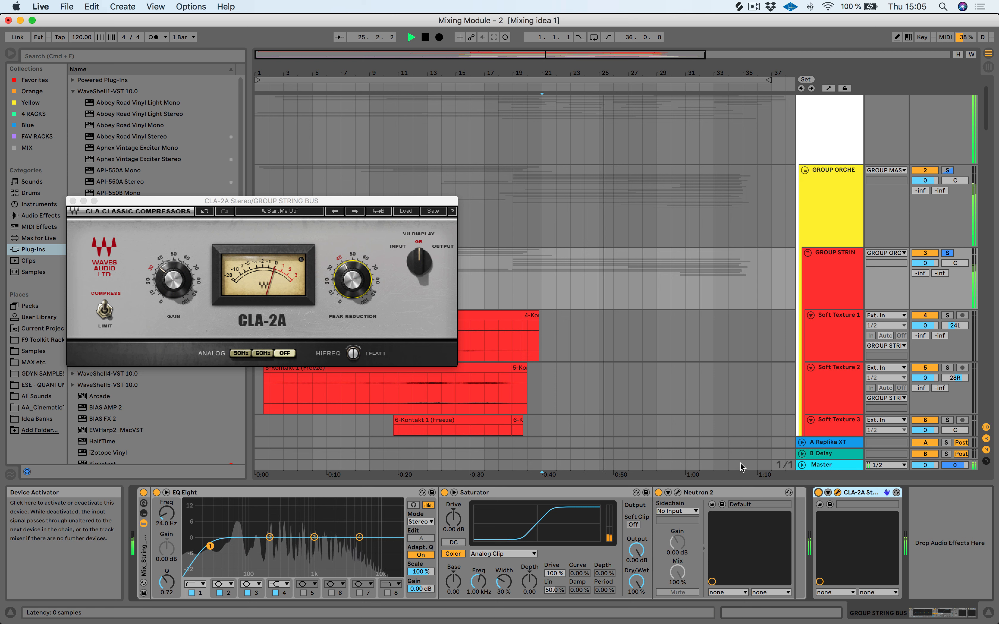
{"action": "left_click", "coordinate": [72, 201]}
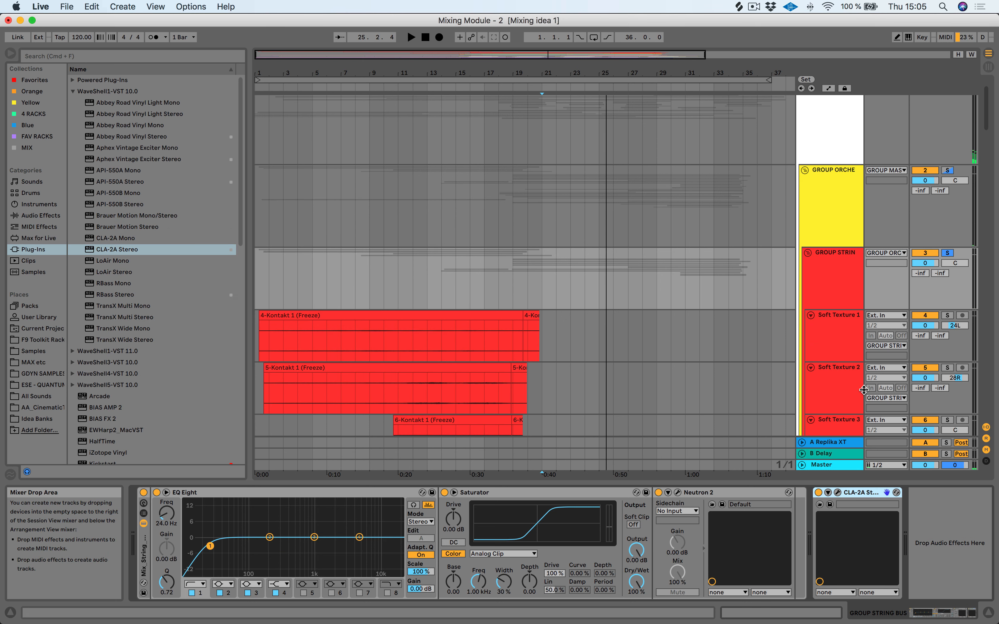
Solo the brass group during playback, paste the CLA-2A Stereo after its Glue Compressor and open the plug-in window
{"action": "scroll", "coordinate": [863, 388], "scroll_direction": "down", "scroll_amount": 15}
{"action": "scroll", "coordinate": [841, 284], "scroll_direction": "up", "scroll_amount": 8}
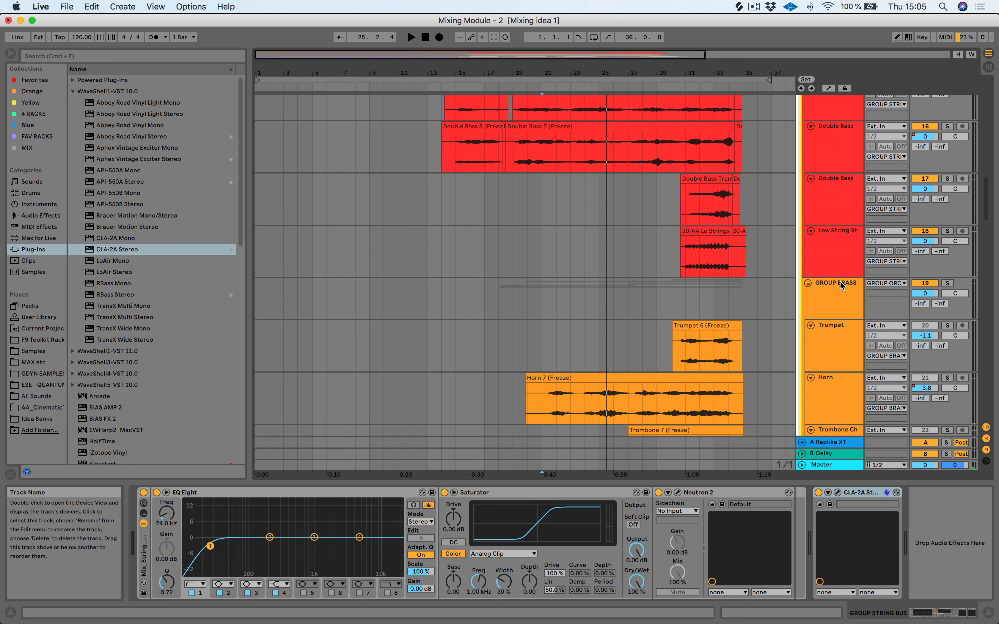
{"action": "left_click", "coordinate": [846, 304]}
{"action": "left_click", "coordinate": [947, 283]}
{"action": "key", "text": "space"}
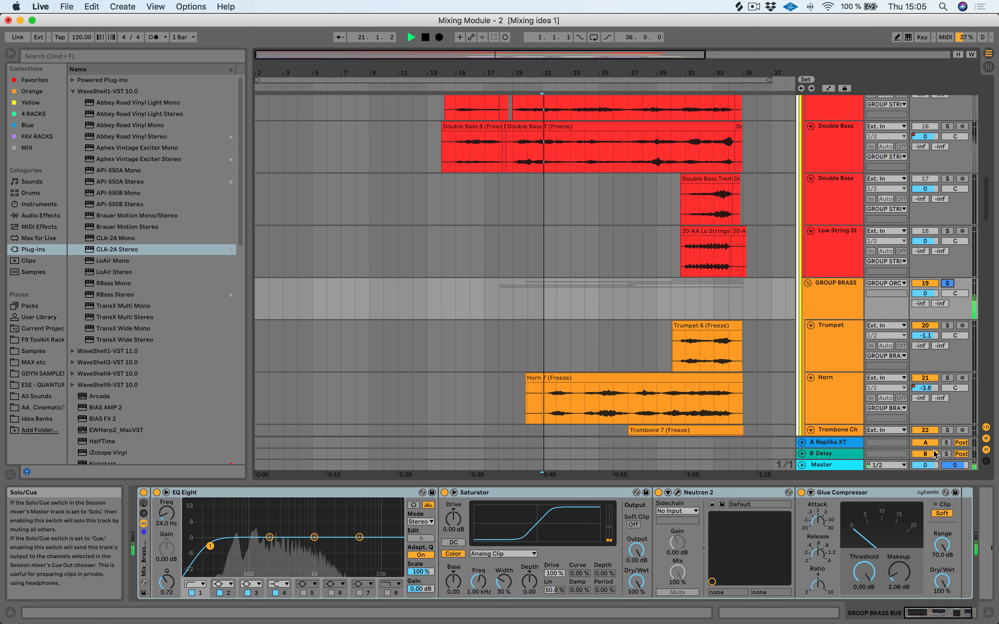
{"action": "left_click", "coordinate": [986, 537]}
{"action": "key", "text": "super+v"}
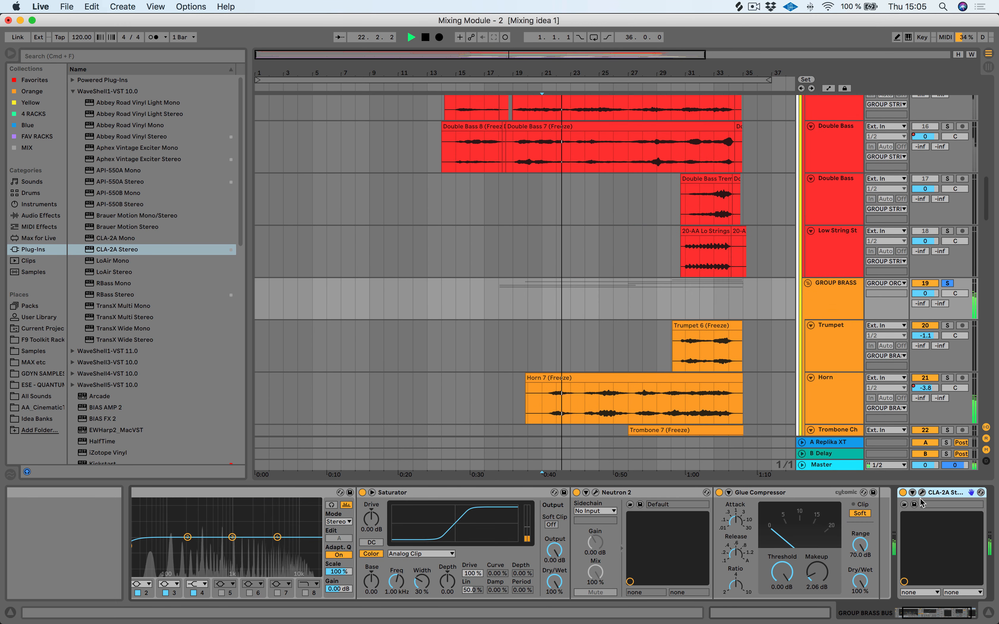
{"action": "left_click", "coordinate": [922, 494]}
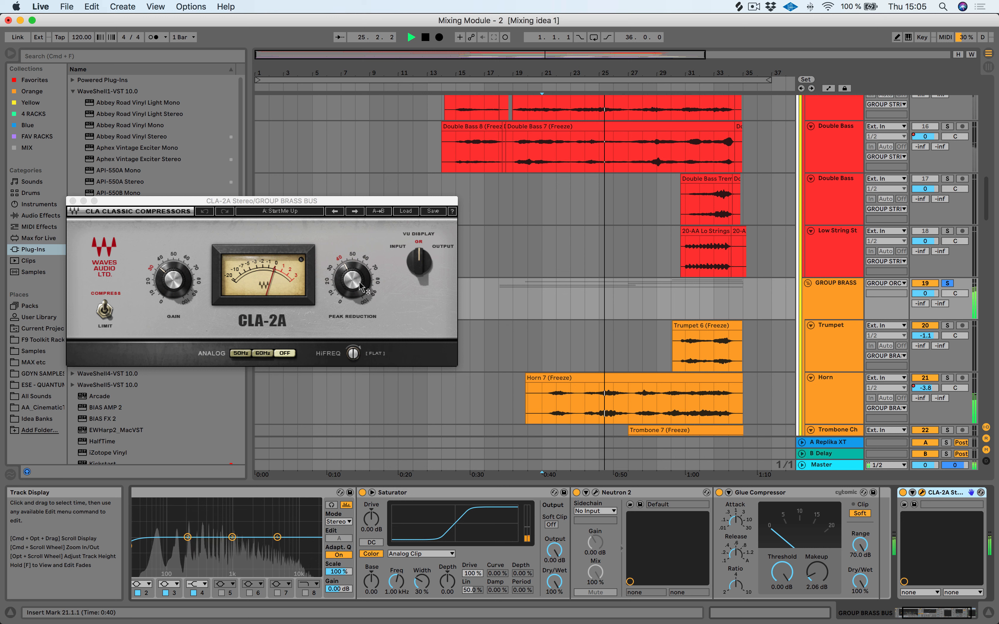
Set the peak reduction of the brass group's CLA-2A to about 43 while playing the section from bar 31
{"action": "left_click_drag", "start_coordinate": [360, 285], "coordinate": [355, 286]}
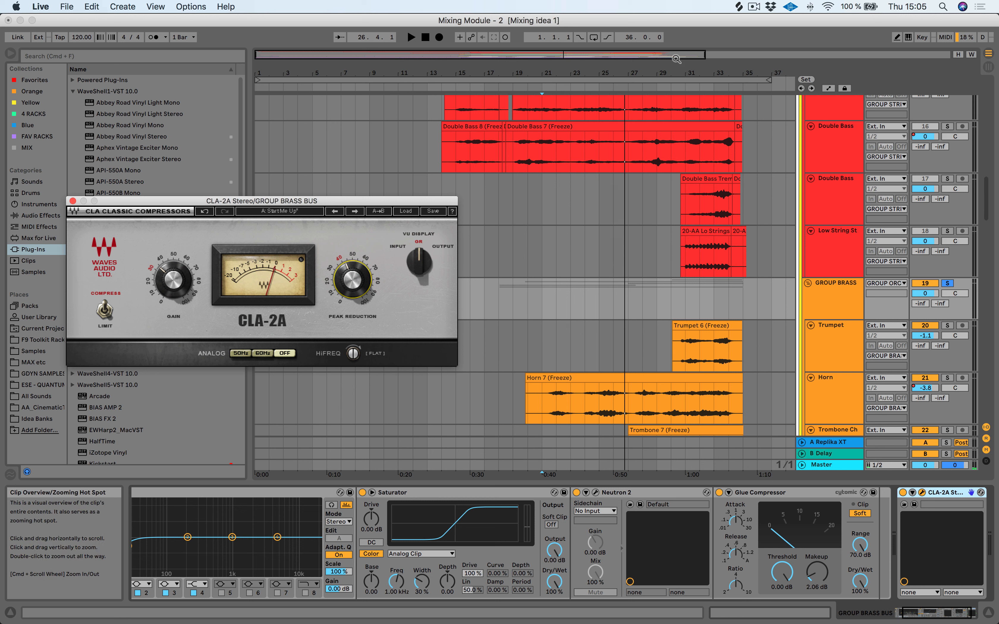
{"action": "left_click", "coordinate": [688, 88]}
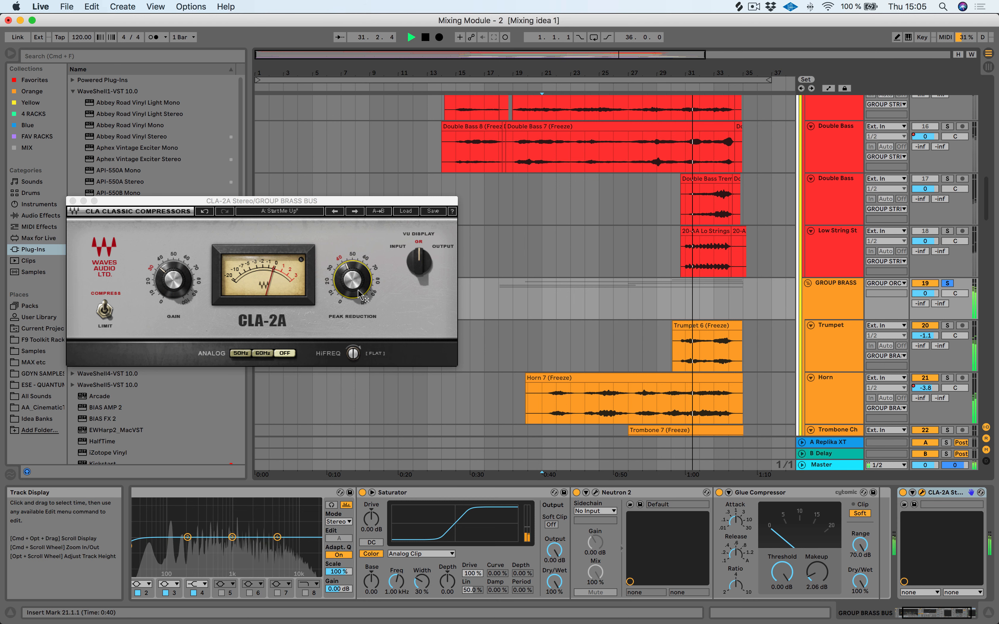
{"action": "left_click_drag", "start_coordinate": [354, 283], "coordinate": [354, 283]}
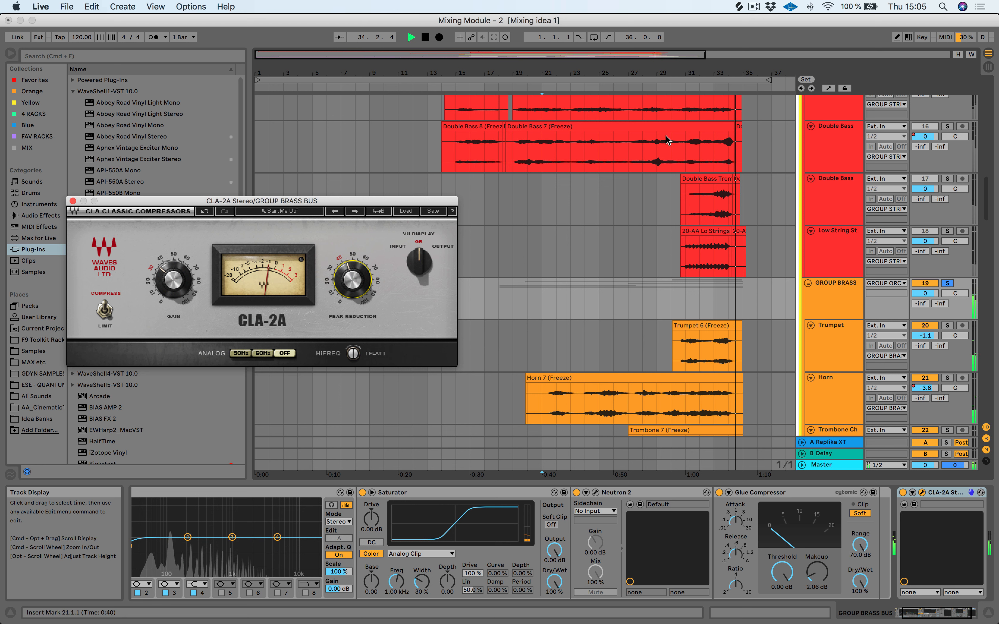
{"action": "left_click", "coordinate": [694, 88]}
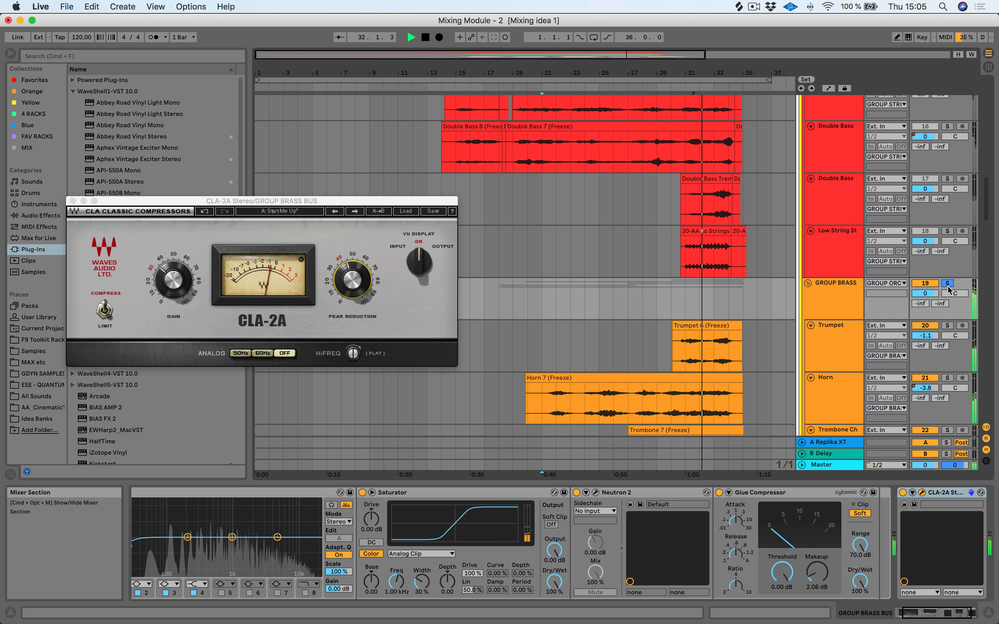
Unsolo the brass group, listen to the full mix from bar 25, stop playback and close the CLA-2A window
{"action": "left_click", "coordinate": [948, 285]}
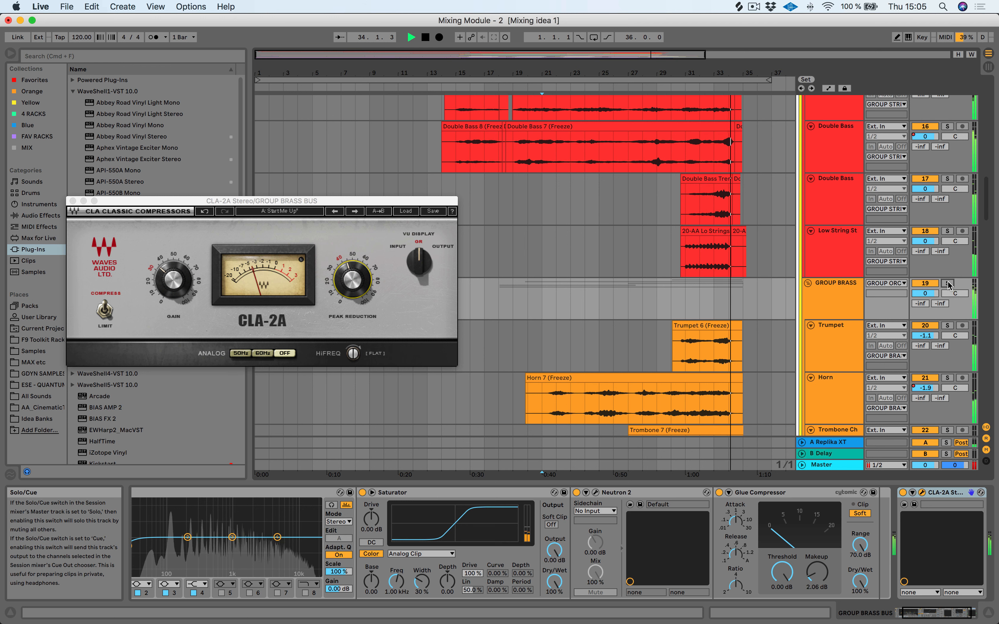
{"action": "left_click", "coordinate": [600, 342]}
{"action": "left_click", "coordinate": [836, 303]}
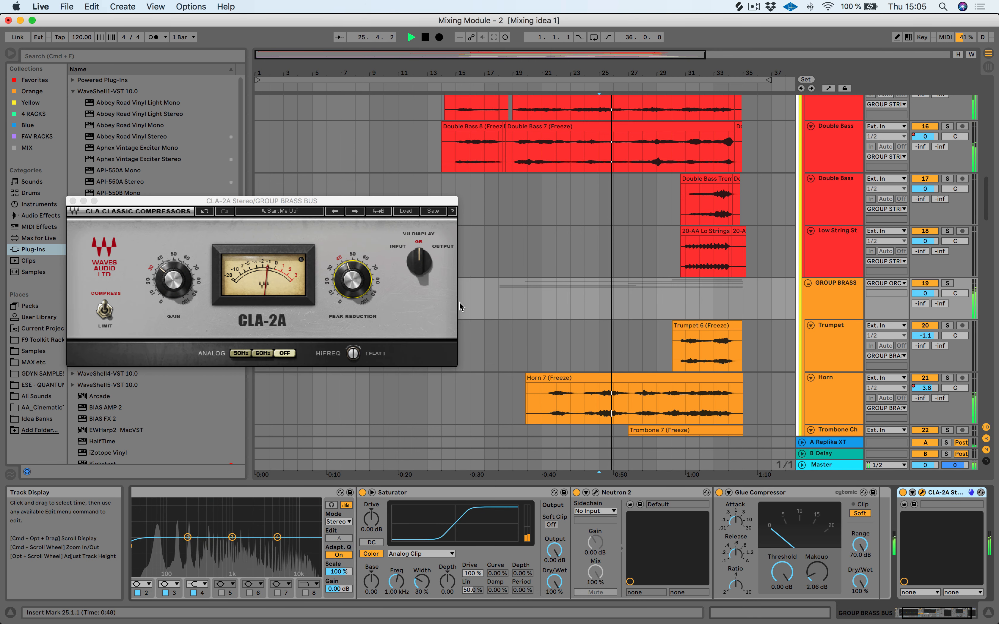
{"action": "key", "text": "space"}
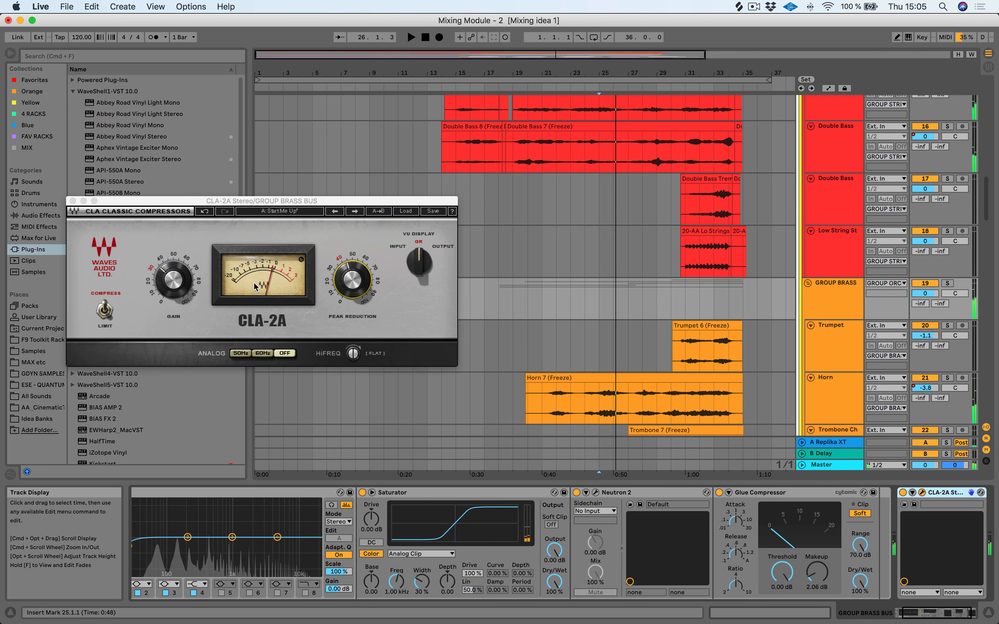
{"action": "left_click", "coordinate": [334, 306]}
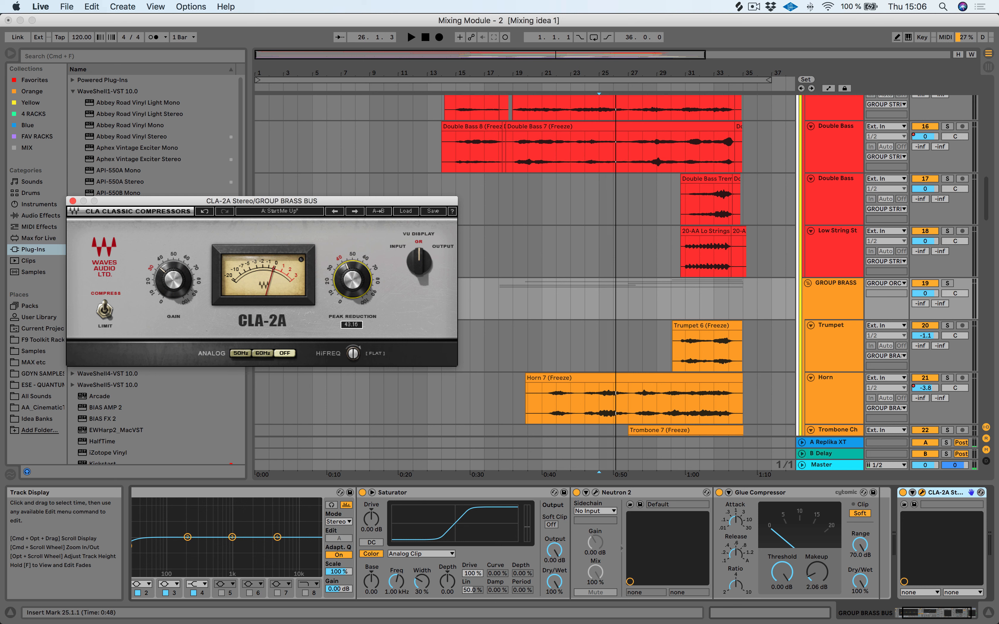
{"action": "left_click", "coordinate": [73, 202]}
Paste a copy of the CLA-2A Stereo after Neutron 2 on the woodwind group and solo that group
{"action": "key", "text": "super+z"}
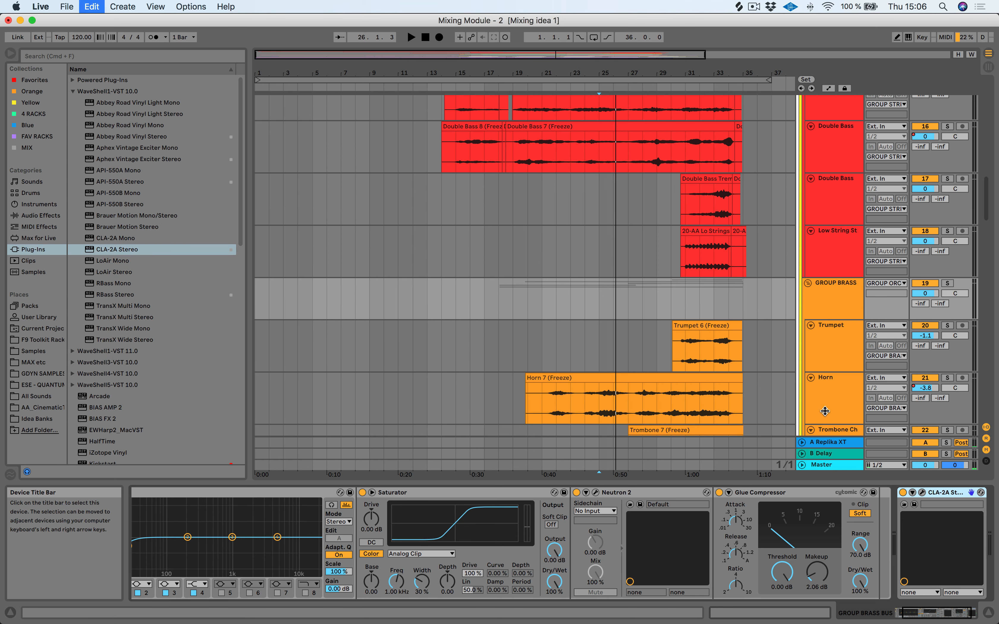
{"action": "scroll", "coordinate": [825, 411], "scroll_direction": "down", "scroll_amount": 10}
{"action": "left_click", "coordinate": [833, 239]}
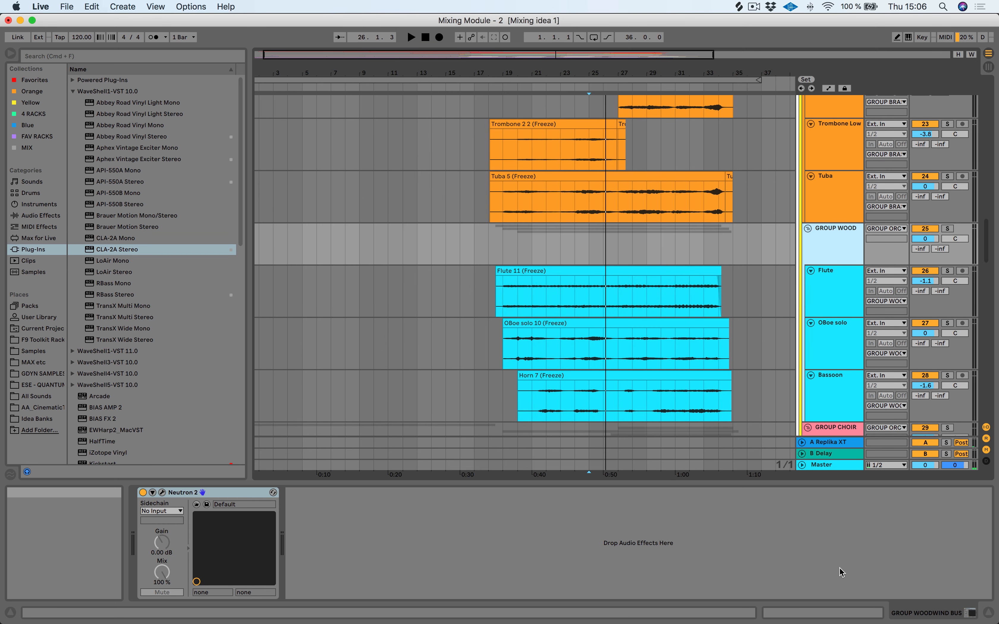
{"action": "left_click", "coordinate": [728, 557]}
{"action": "key", "text": "super+v"}
{"action": "left_click", "coordinate": [948, 229]}
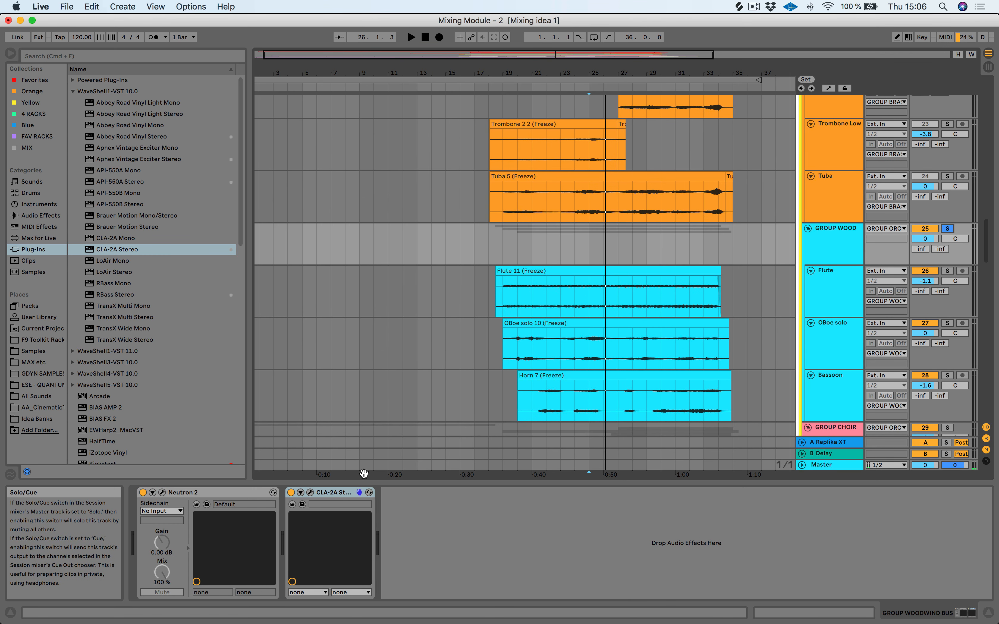
Open the woodwind group's CLA-2A and set its peak reduction to about 47 while playing from bar 25
{"action": "key", "text": "space"}
{"action": "left_click", "coordinate": [310, 492]}
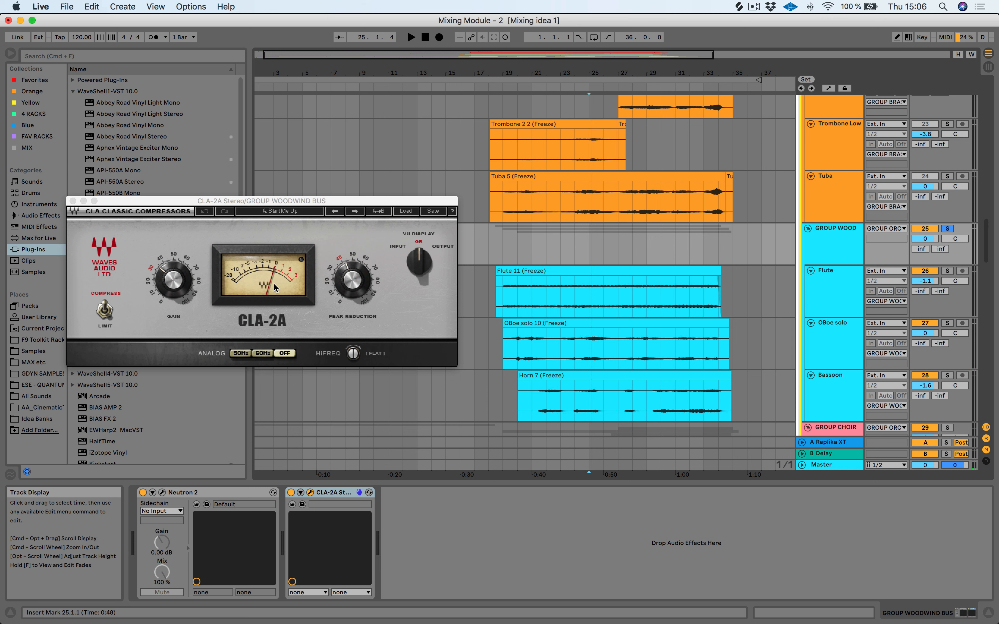
{"action": "left_click_drag", "start_coordinate": [352, 289], "coordinate": [352, 282]}
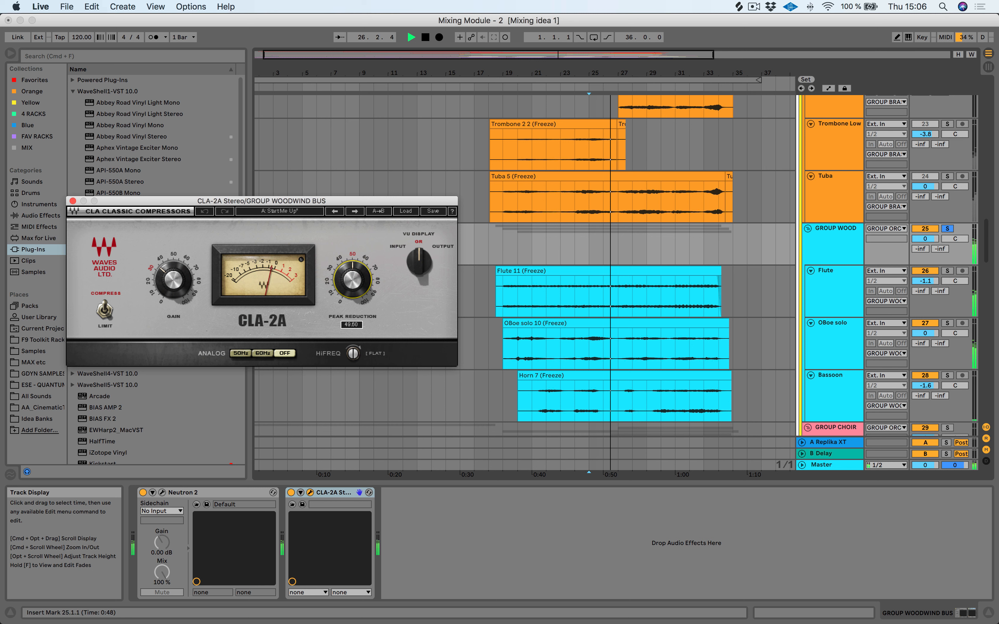
{"action": "left_click_drag", "start_coordinate": [352, 281], "coordinate": [352, 281]}
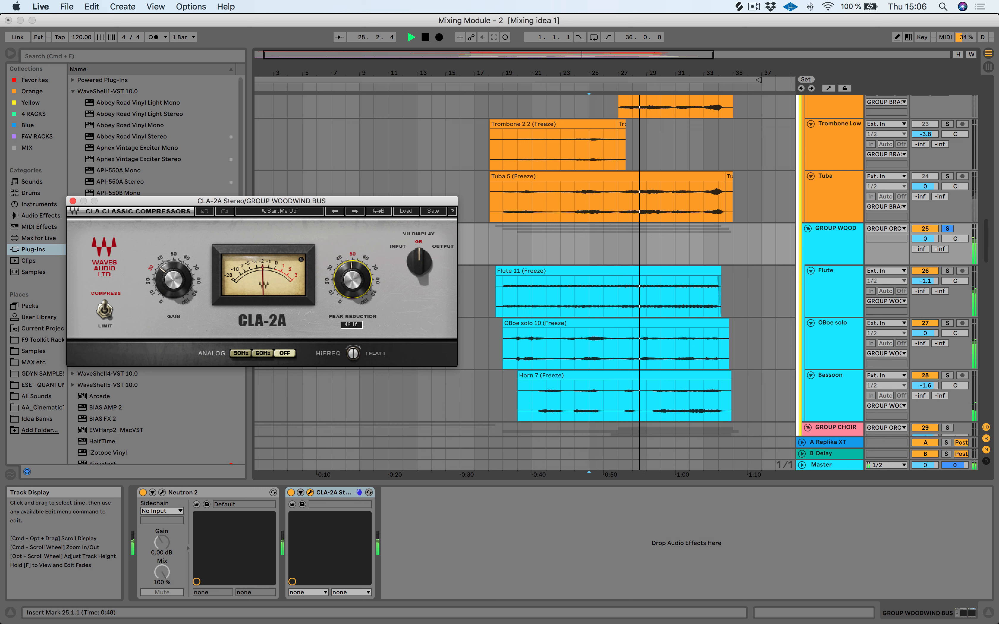
{"action": "left_click_drag", "start_coordinate": [352, 280], "coordinate": [352, 282]}
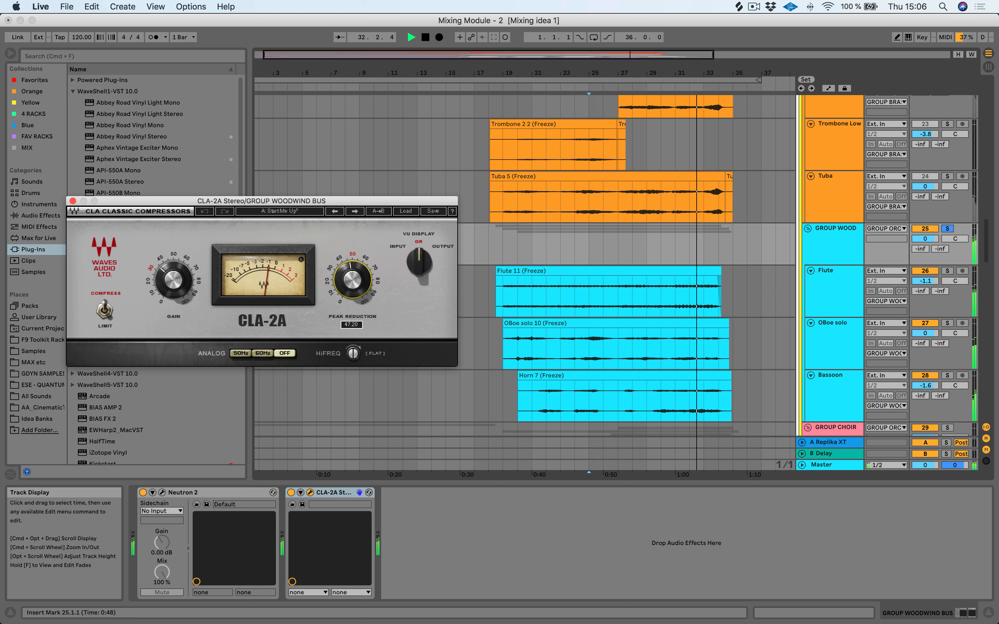
Replay the woodwinds from bar 25, set the CLA-2A gain to about 33, compare with the plug-in bypassed and close its window
{"action": "key", "text": "space"}
{"action": "key", "text": "space"}
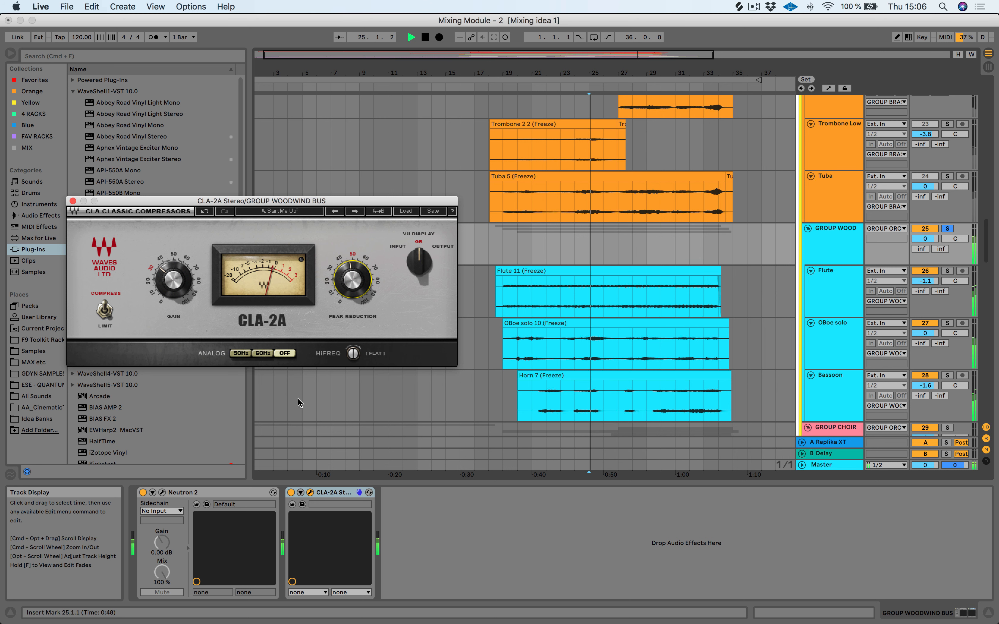
{"action": "left_click", "coordinate": [291, 493]}
{"action": "left_click", "coordinate": [291, 492]}
{"action": "left_click", "coordinate": [174, 281]}
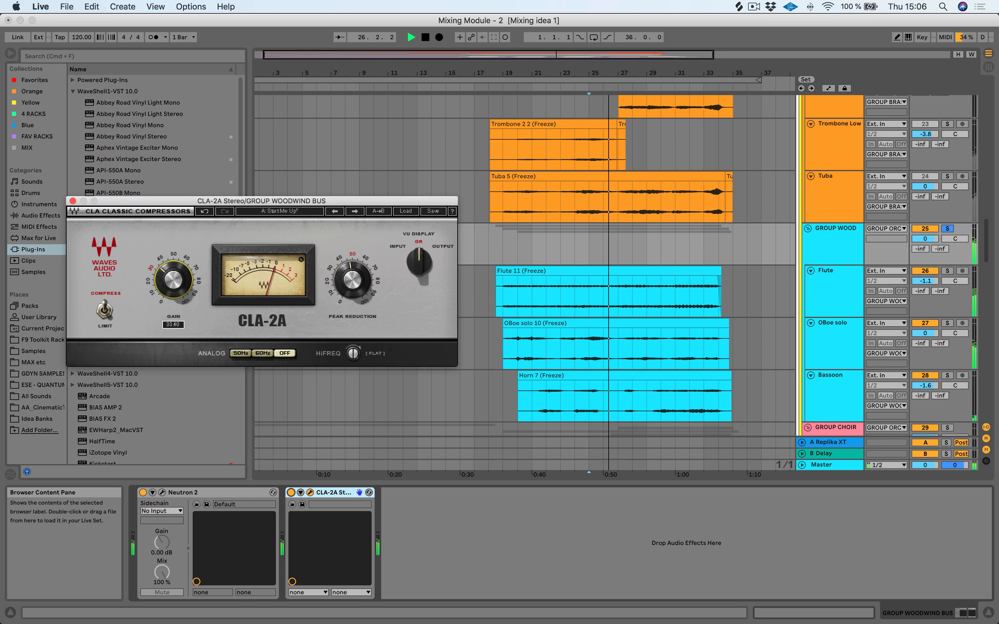
{"action": "left_click", "coordinate": [291, 493]}
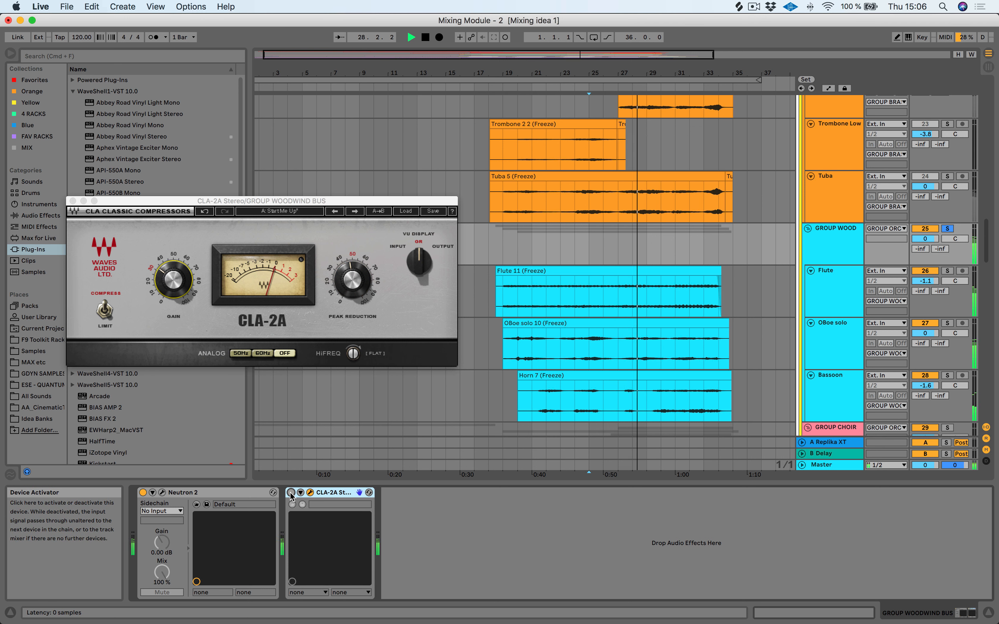
{"action": "left_click", "coordinate": [291, 493]}
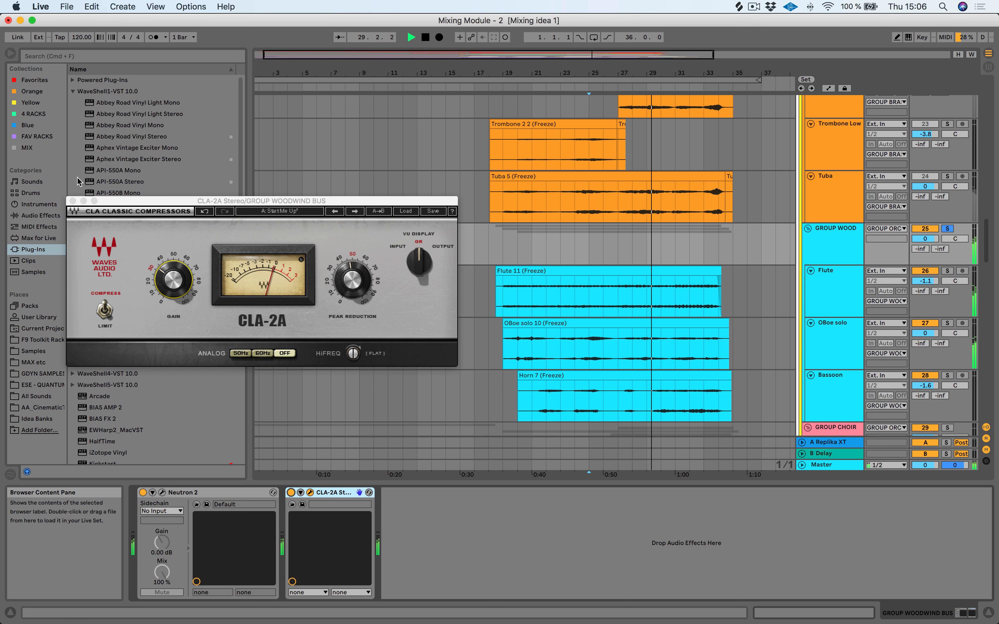
{"action": "left_click", "coordinate": [72, 201]}
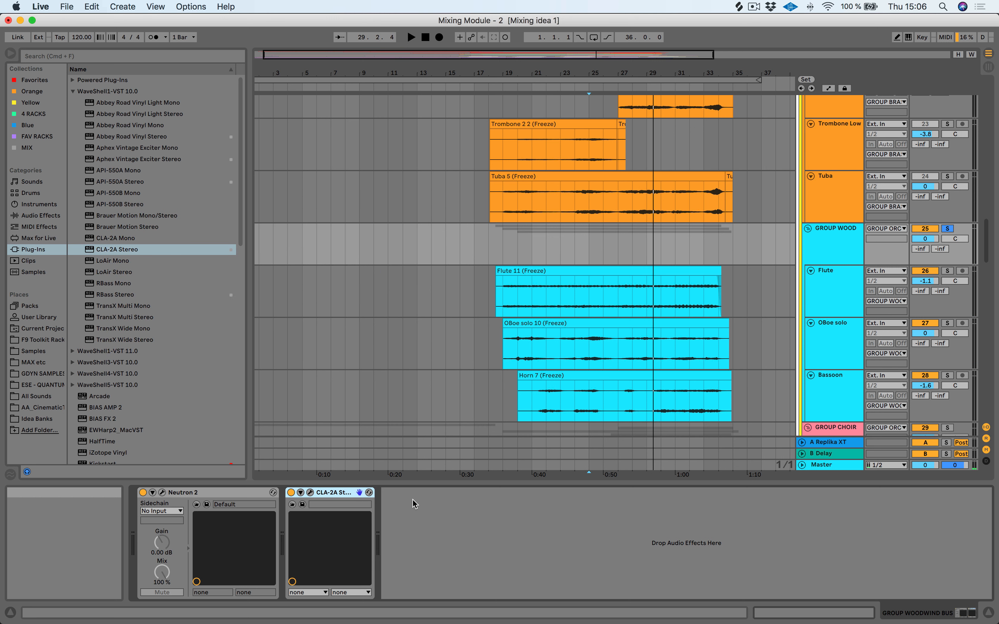
Unsolo the woodwind group and paste the CLA-2A Stereo onto the choir group
{"action": "left_click", "coordinate": [838, 233]}
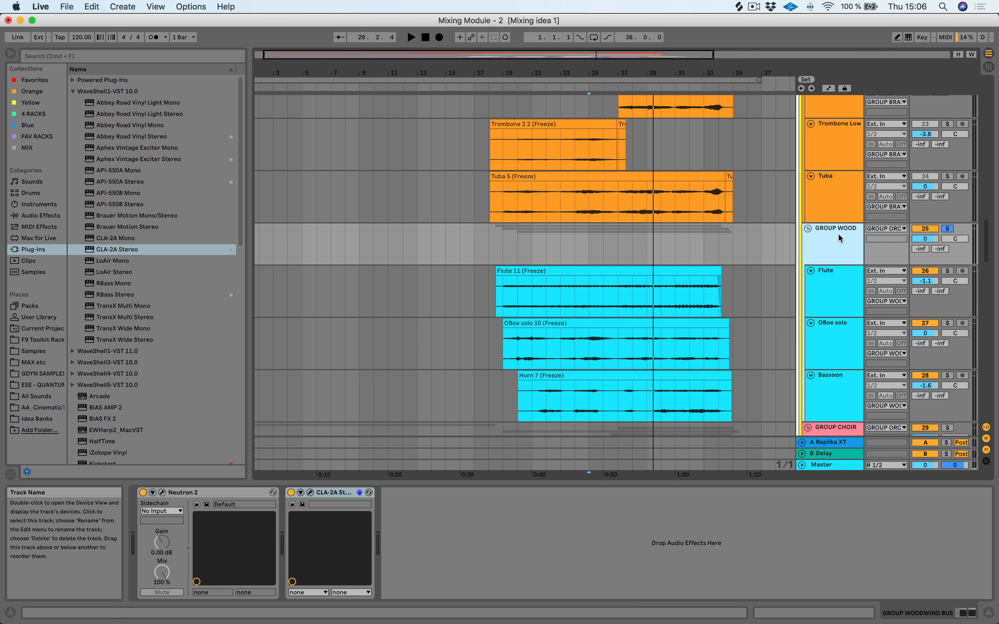
{"action": "left_click", "coordinate": [947, 229]}
{"action": "left_click", "coordinate": [836, 136]}
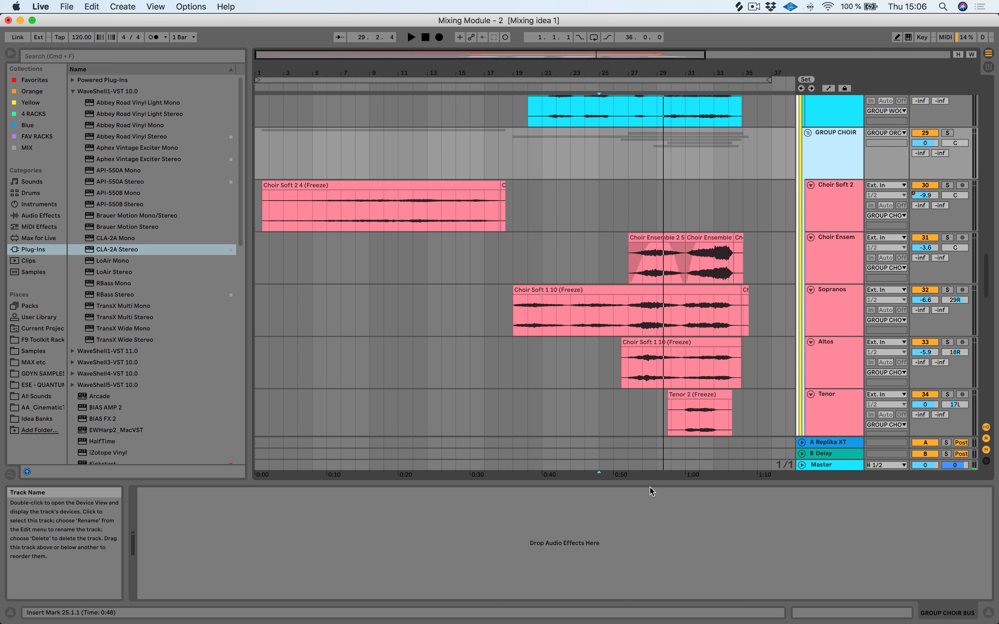
{"action": "left_click", "coordinate": [646, 527]}
{"action": "key", "text": "super+v"}
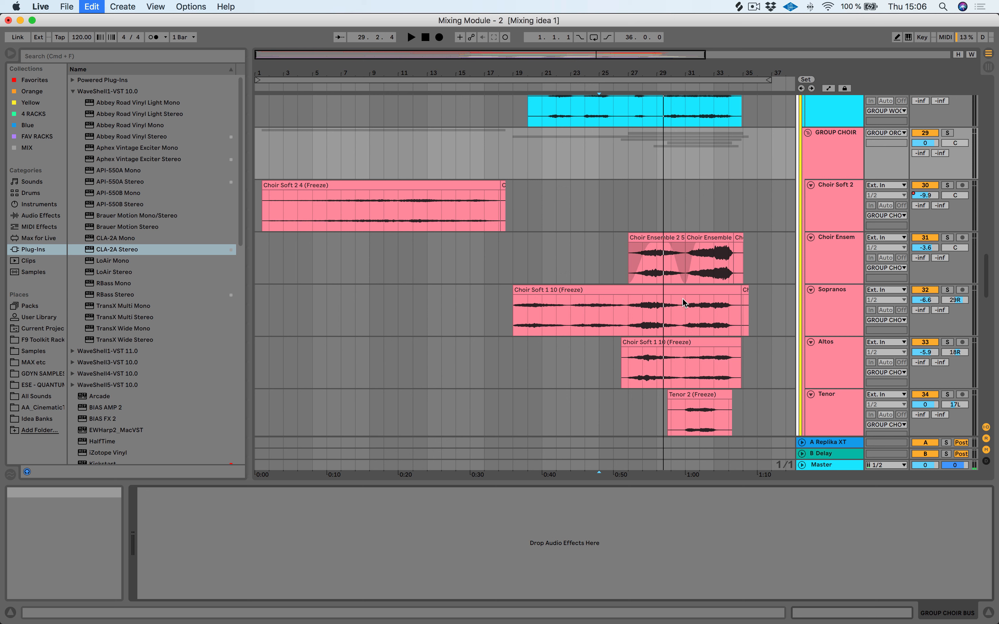
Solo the choir group during playback, open its CLA-2A window and move the playback start to bar 27
{"action": "key", "text": "space"}
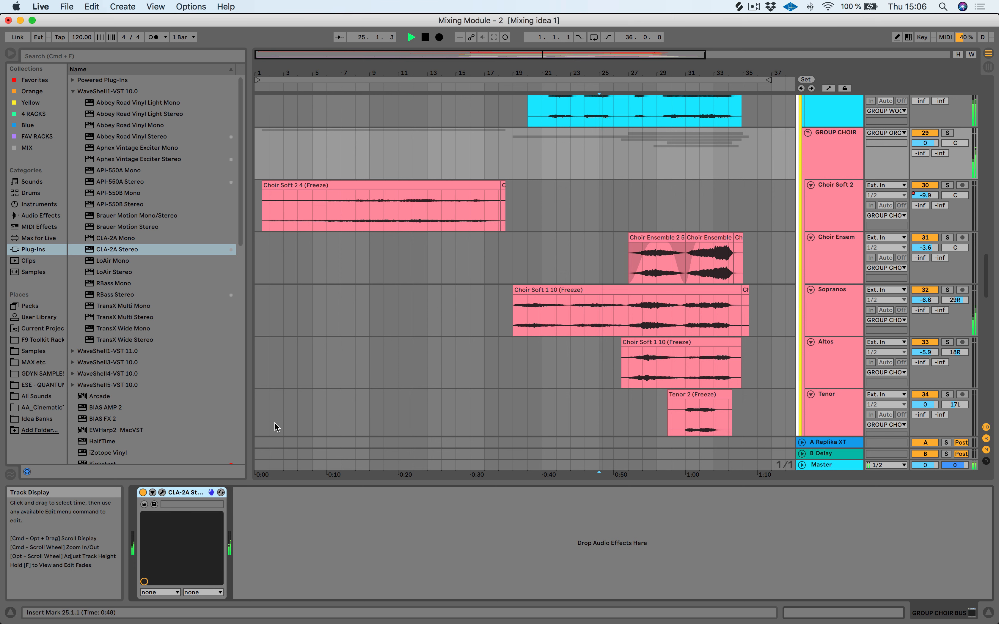
{"action": "left_click", "coordinate": [948, 133]}
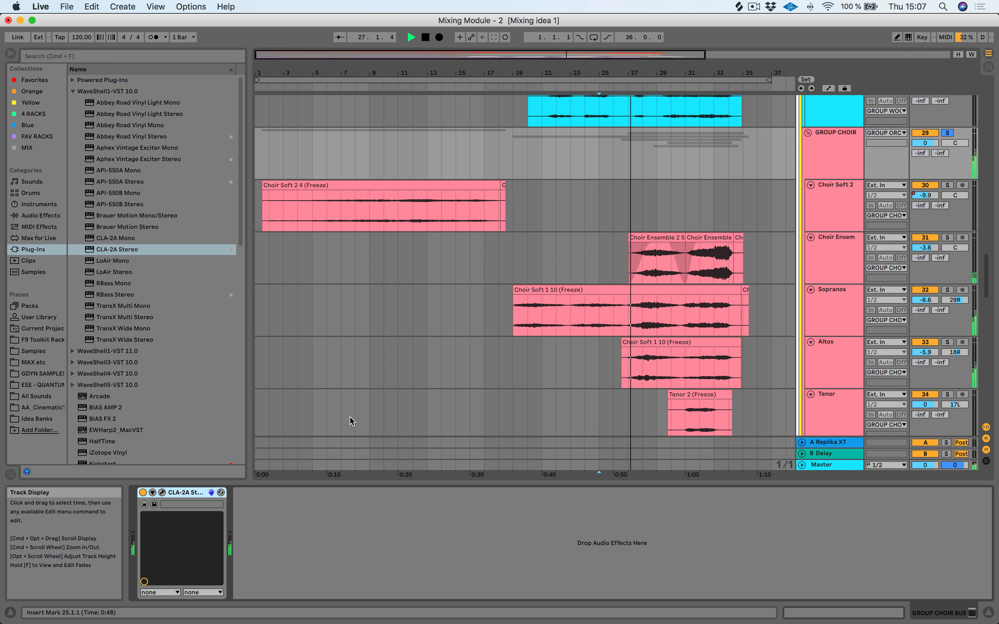
{"action": "left_click", "coordinate": [162, 492]}
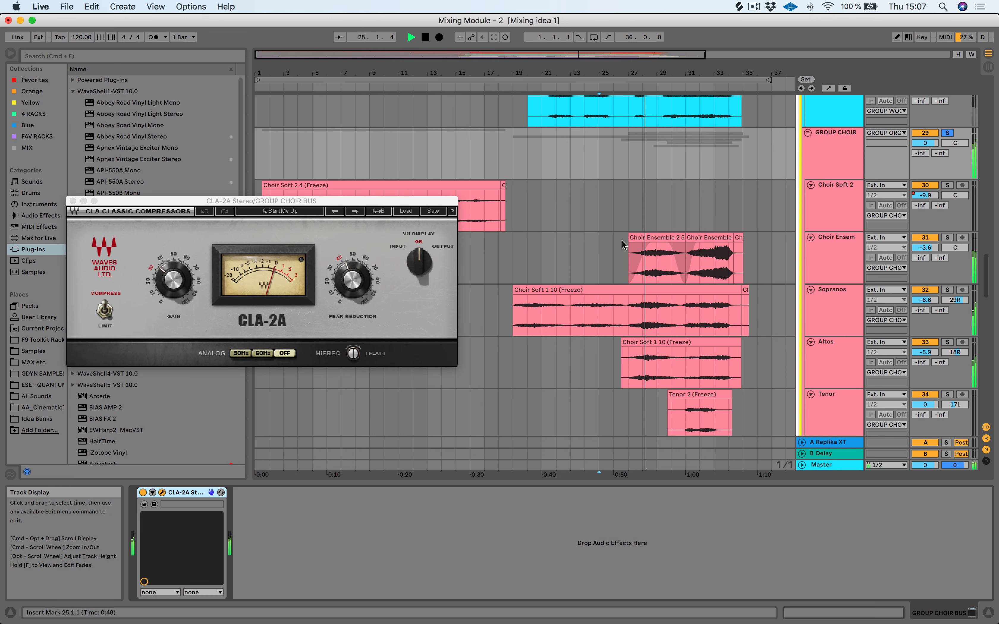
{"action": "left_click", "coordinate": [630, 218]}
{"action": "left_click", "coordinate": [842, 167]}
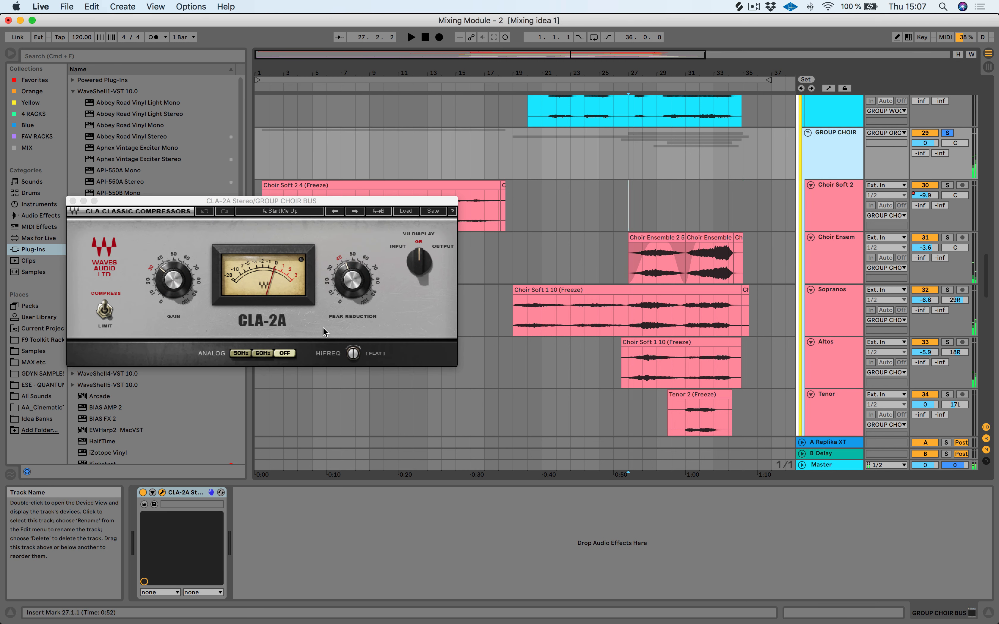
Set the choir CLA-2A's peak reduction to about 46, compare the choir with the plug-in bypassed and close its window
{"action": "left_click_drag", "start_coordinate": [353, 277], "coordinate": [352, 274]}
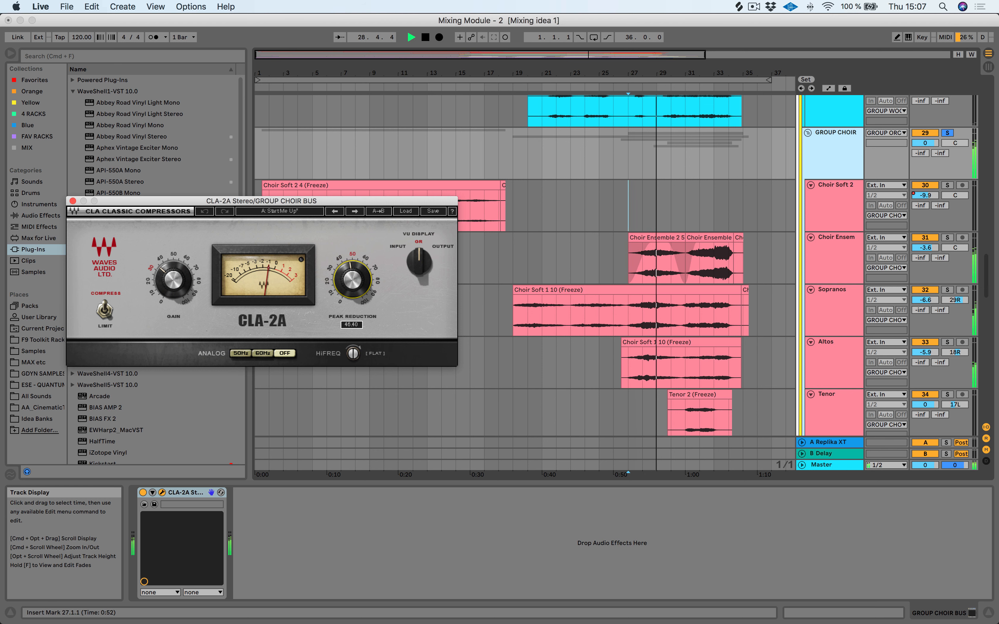
{"action": "left_click", "coordinate": [143, 493]}
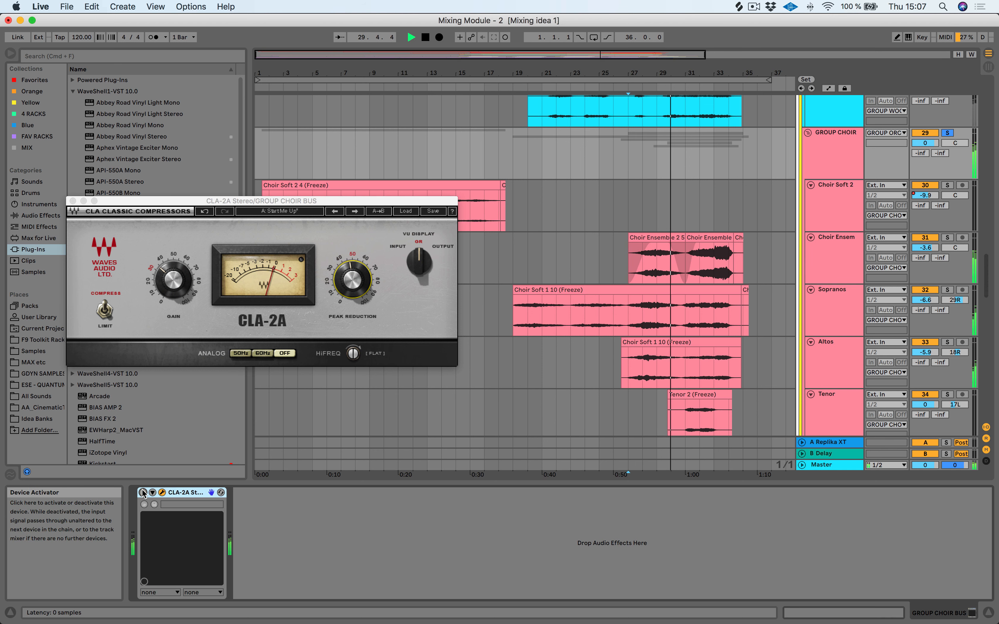
{"action": "left_click", "coordinate": [142, 492]}
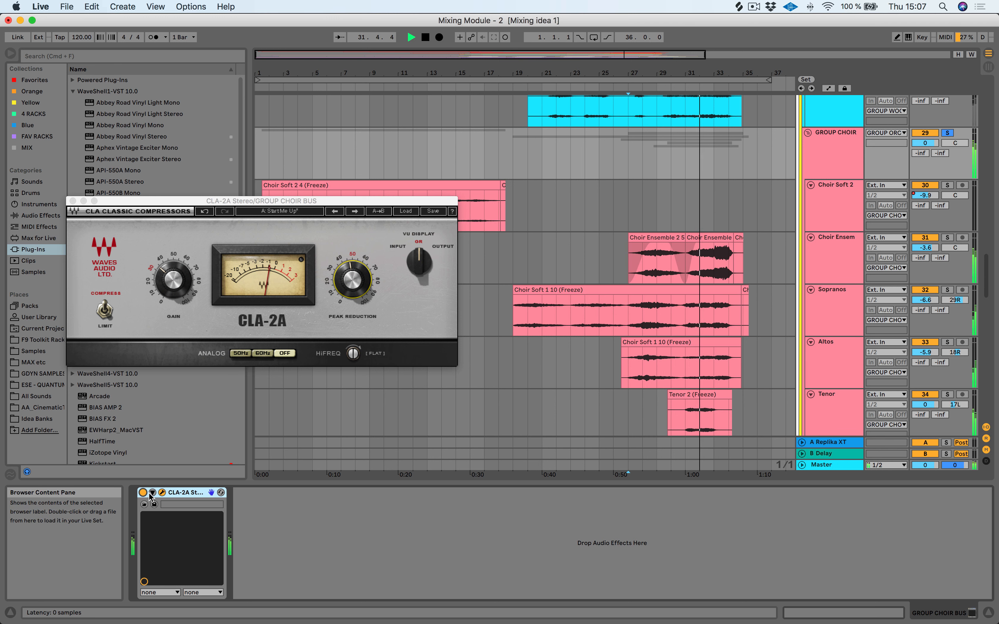
{"action": "left_click", "coordinate": [142, 493]}
{"action": "left_click", "coordinate": [143, 493]}
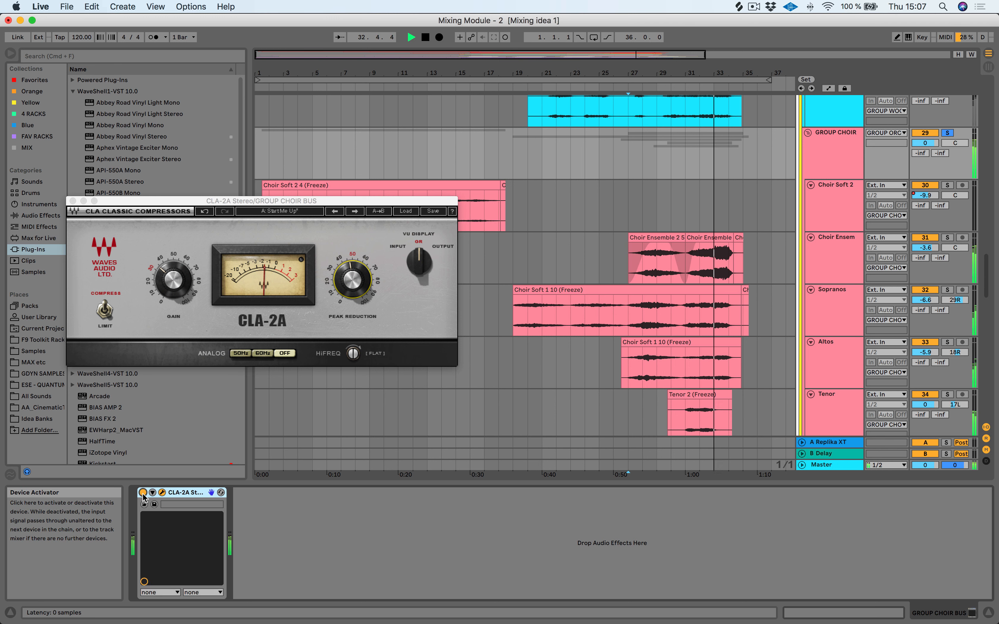
{"action": "left_click", "coordinate": [73, 200]}
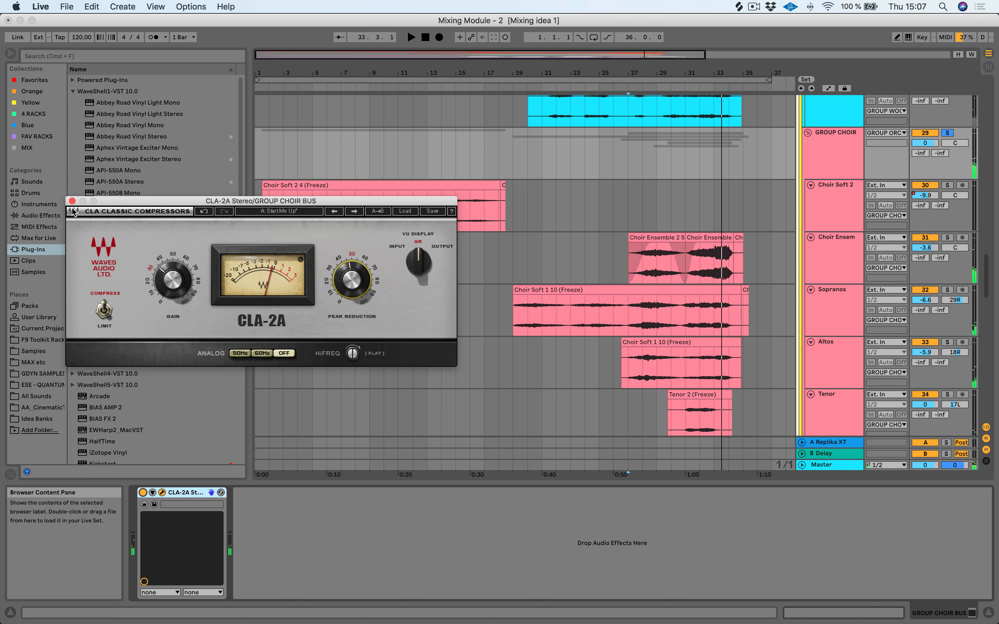
Paste the CLA-2A Stereo onto the Hits group, open its window and make a first peak reduction adjustment
{"action": "key", "text": "super+v"}
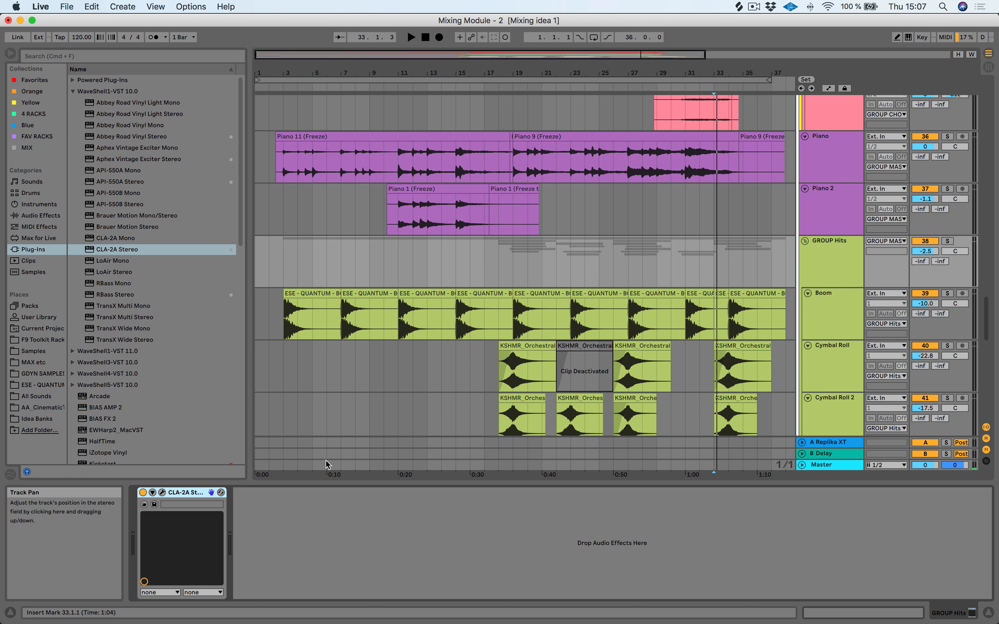
{"action": "left_click", "coordinate": [162, 493]}
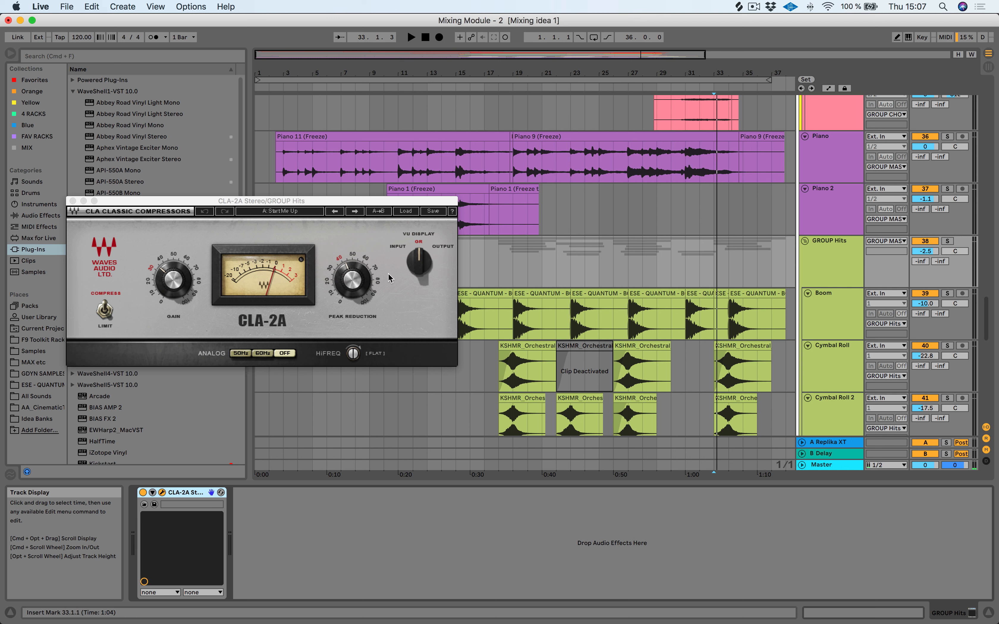
{"action": "left_click_drag", "start_coordinate": [352, 280], "coordinate": [351, 278]}
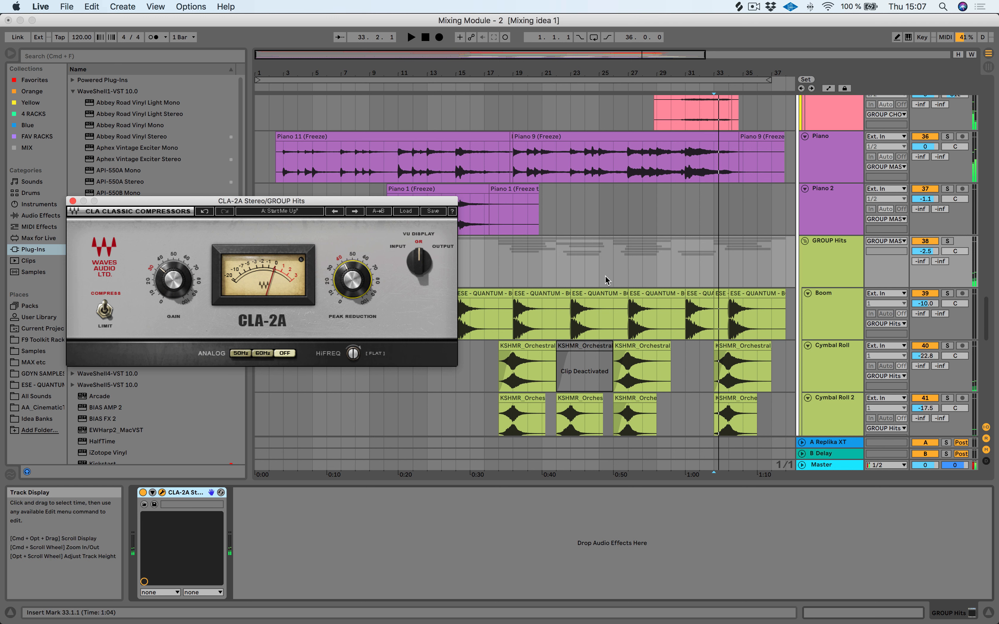
Play from bar 25, set the Hits group CLA-2A's peak reduction to about 38 and replay from bar 26
{"action": "left_click", "coordinate": [599, 264]}
{"action": "key", "text": "space"}
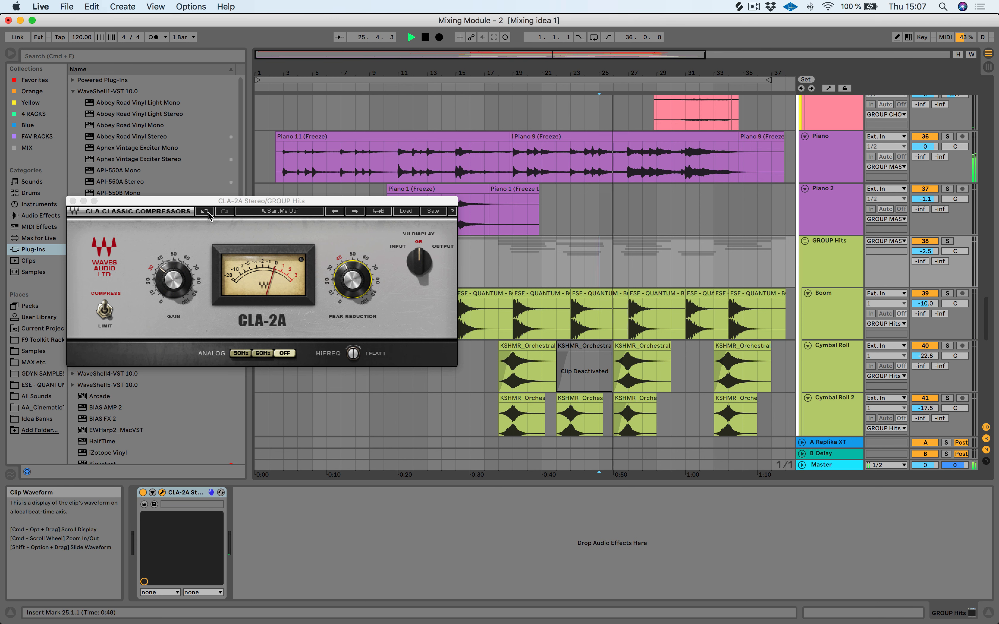
{"action": "left_click_drag", "start_coordinate": [354, 289], "coordinate": [354, 292]}
{"action": "key", "text": "space"}
{"action": "key", "text": "space"}
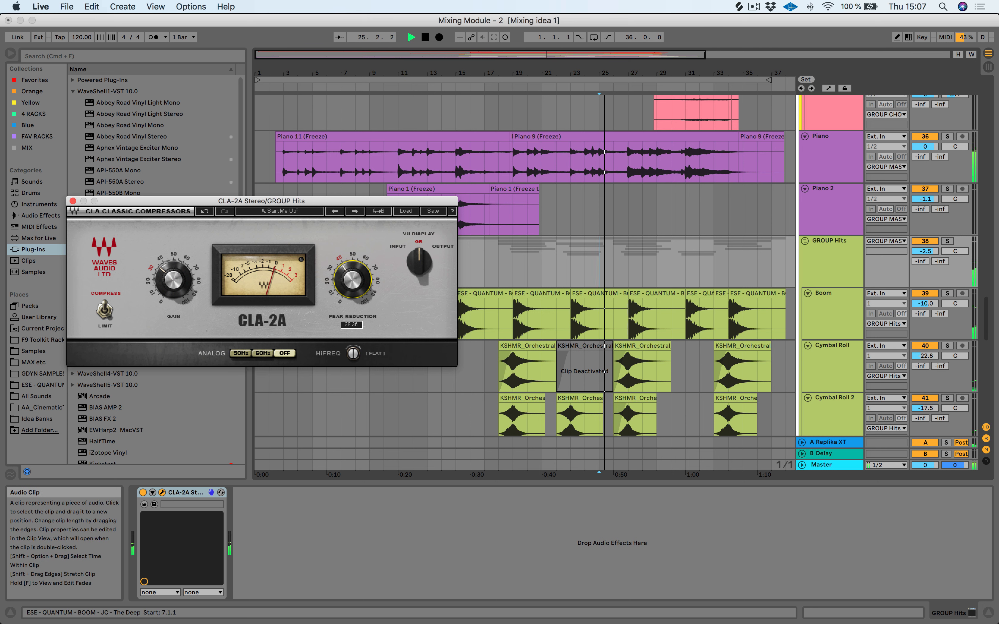
{"action": "key", "text": "space"}
{"action": "left_click", "coordinate": [614, 268]}
{"action": "key", "text": "space"}
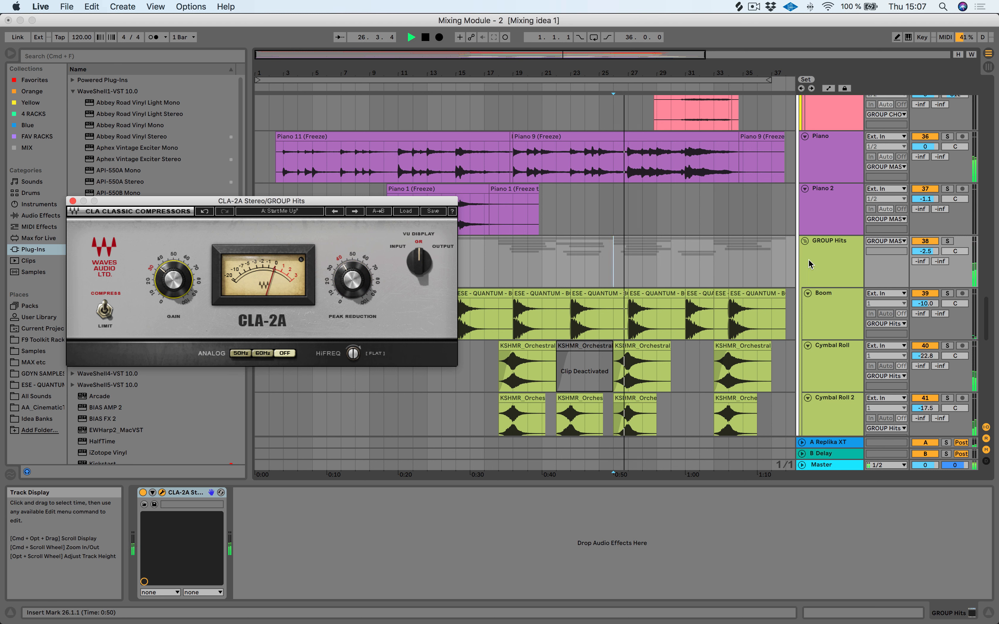
Compare the hits with the CLA-2A bypassed while replaying from bar 27, re-enable it and close its window
{"action": "left_click", "coordinate": [144, 493]}
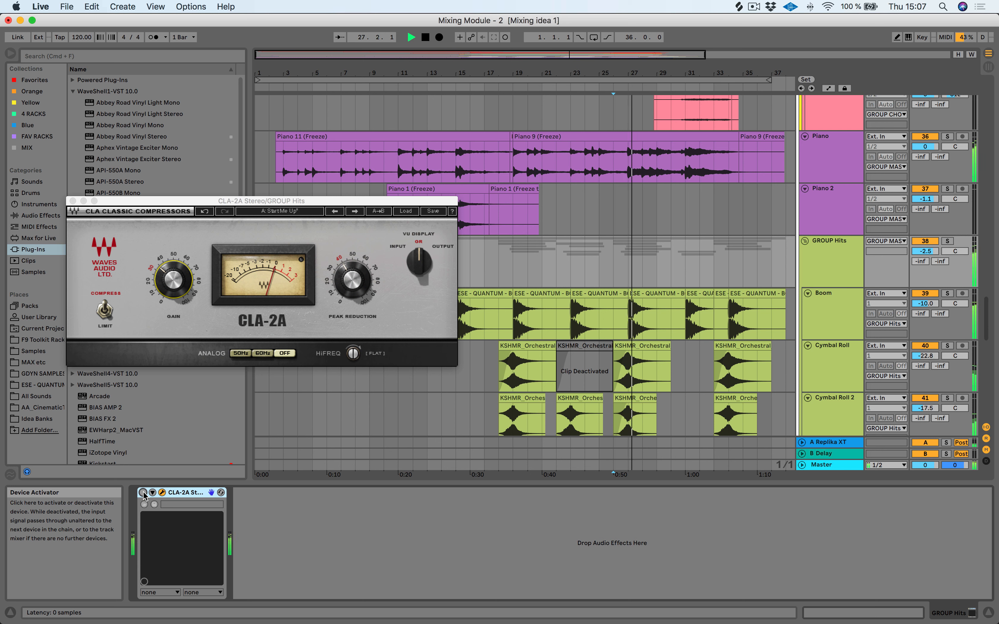
{"action": "key", "text": "space"}
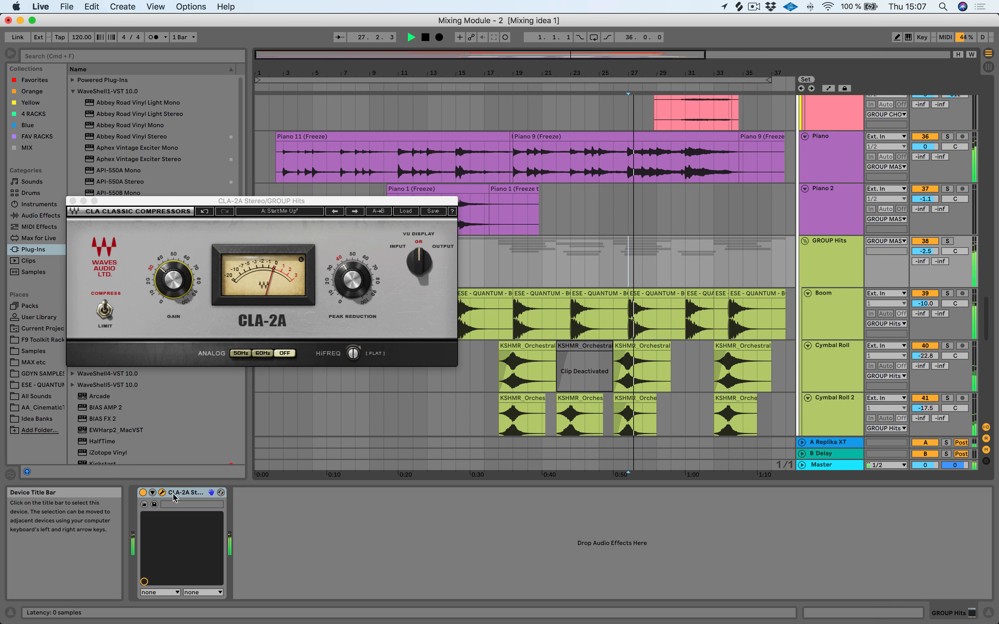
{"action": "left_click", "coordinate": [143, 492]}
{"action": "left_click", "coordinate": [142, 493]}
{"action": "key", "text": "space"}
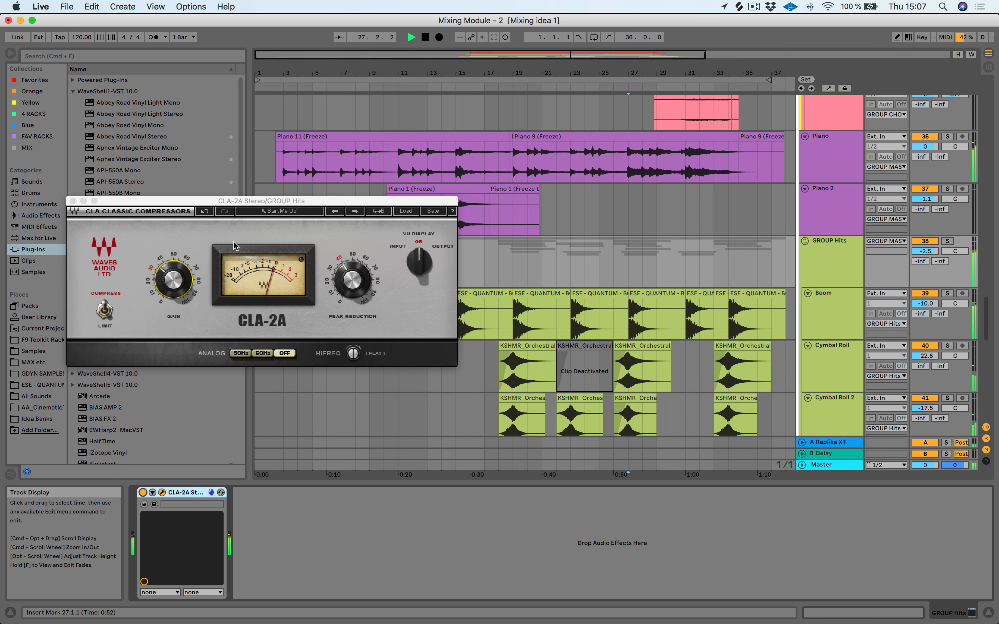
{"action": "left_click", "coordinate": [72, 201]}
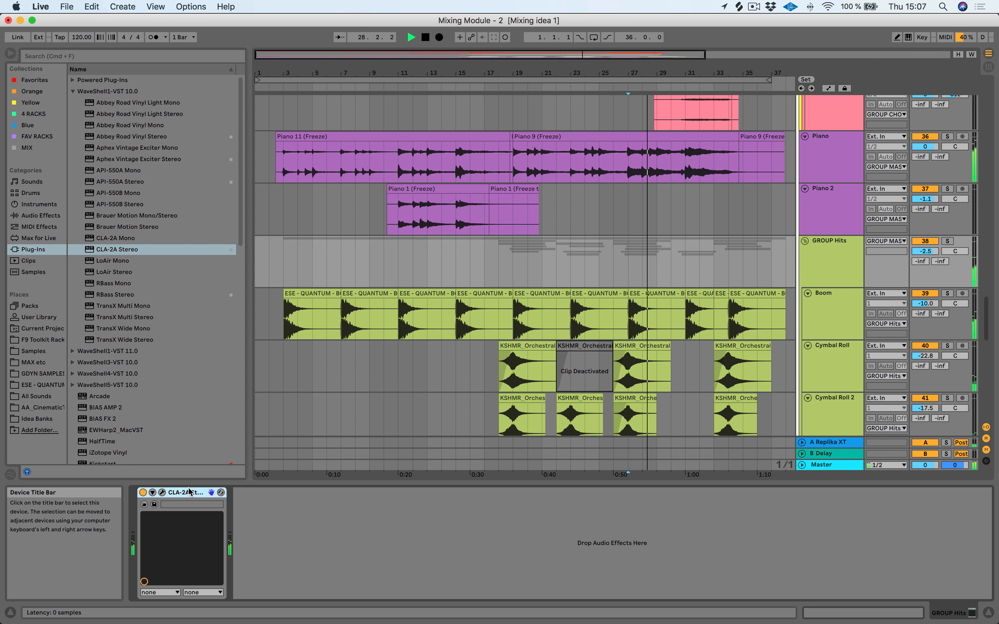
Look over the remaining hit, other sound and percussion groups, and move the playback start to bar 19
{"action": "scroll", "coordinate": [669, 299], "scroll_direction": "down", "scroll_amount": 5}
{"action": "scroll", "coordinate": [669, 298], "scroll_direction": "down", "scroll_amount": 10}
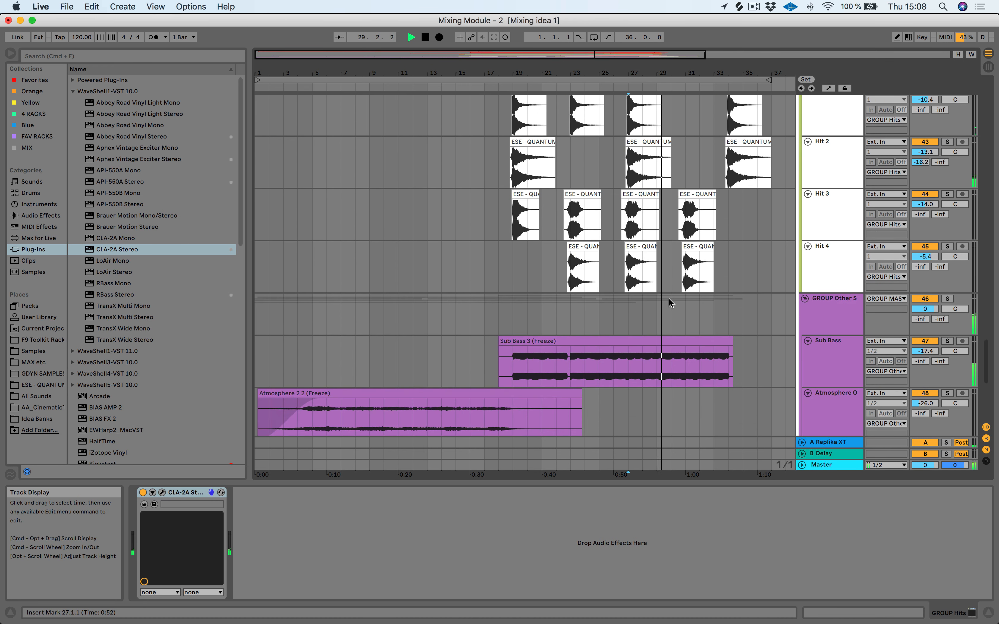
{"action": "scroll", "coordinate": [711, 314], "scroll_direction": "down", "scroll_amount": 5}
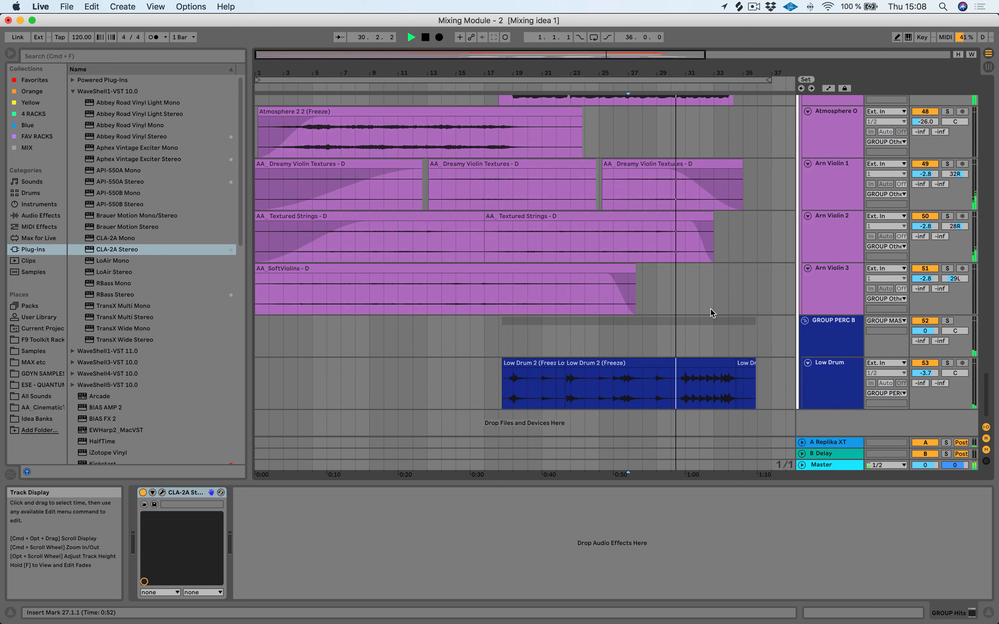
{"action": "scroll", "coordinate": [710, 314], "scroll_direction": "up", "scroll_amount": 5}
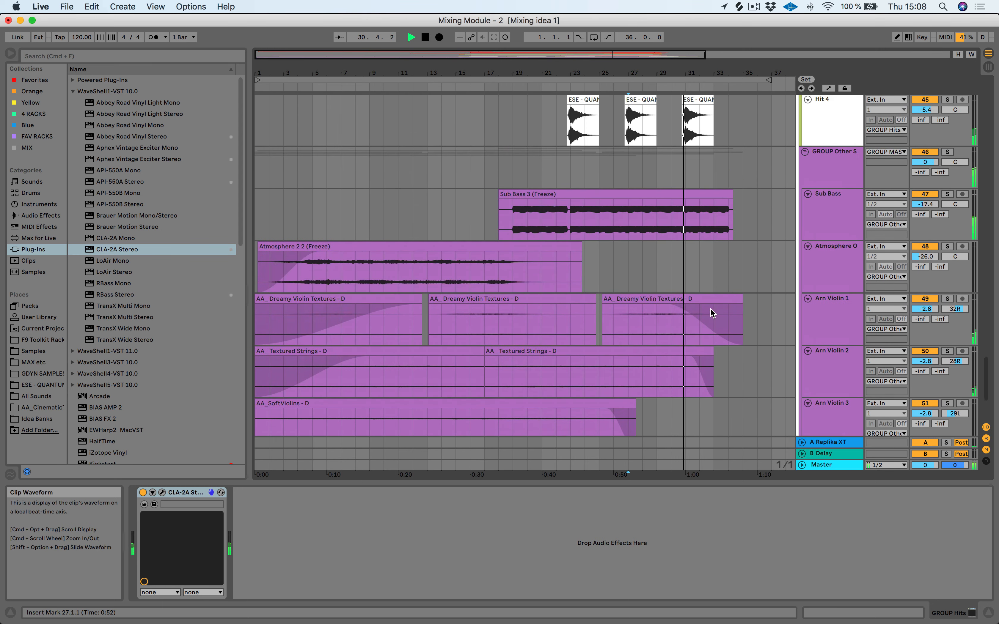
{"action": "left_click", "coordinate": [518, 228]}
{"action": "key", "text": "space"}
{"action": "key", "text": "space"}
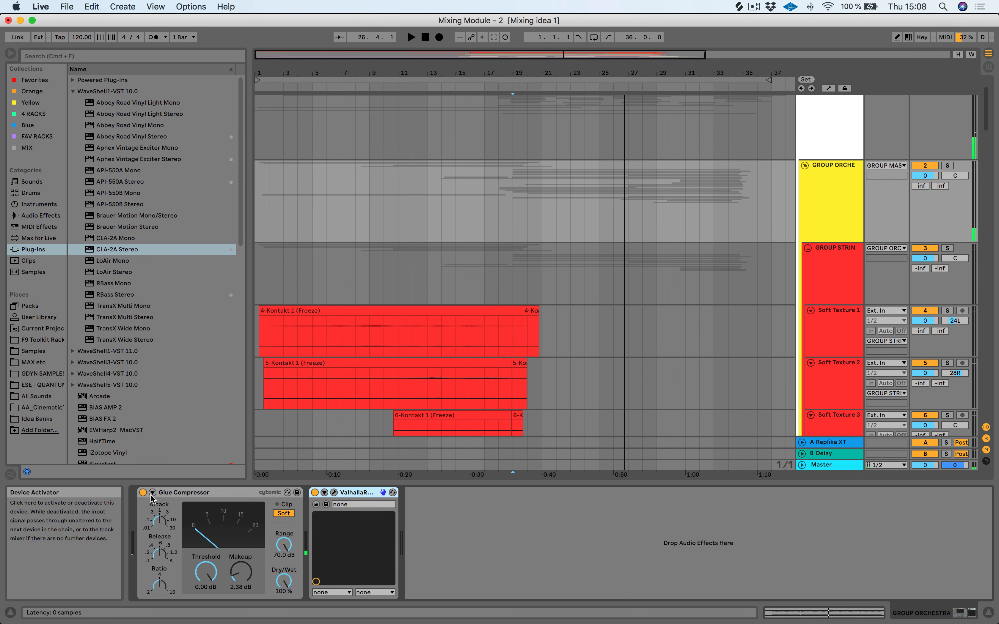
Paste the CLA-2A Stereo onto the orchestra group ahead of its Glue Compressor and select it
{"action": "left_click", "coordinate": [168, 498]}
{"action": "key", "text": "super+v"}
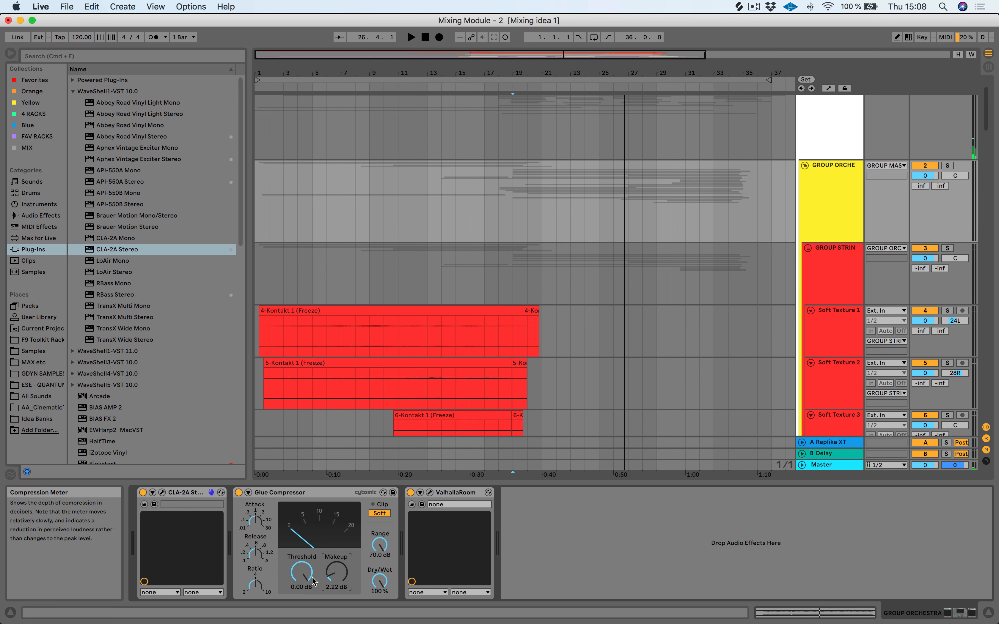
{"action": "left_click", "coordinate": [174, 493]}
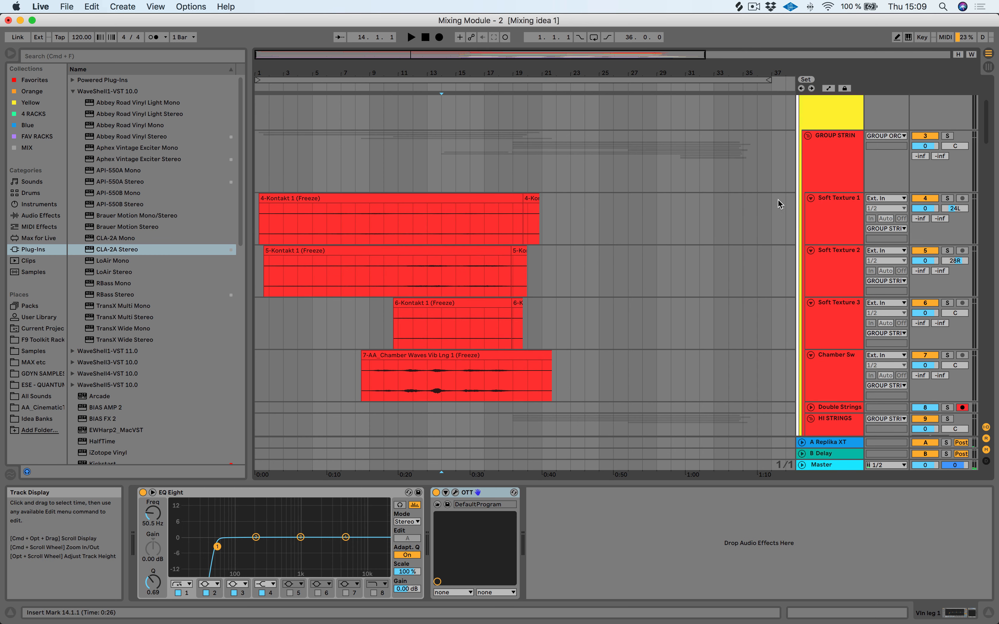
Add Aphex Vintage Exciter Stereo to the string group and solo that group
{"action": "left_click", "coordinate": [839, 181]}
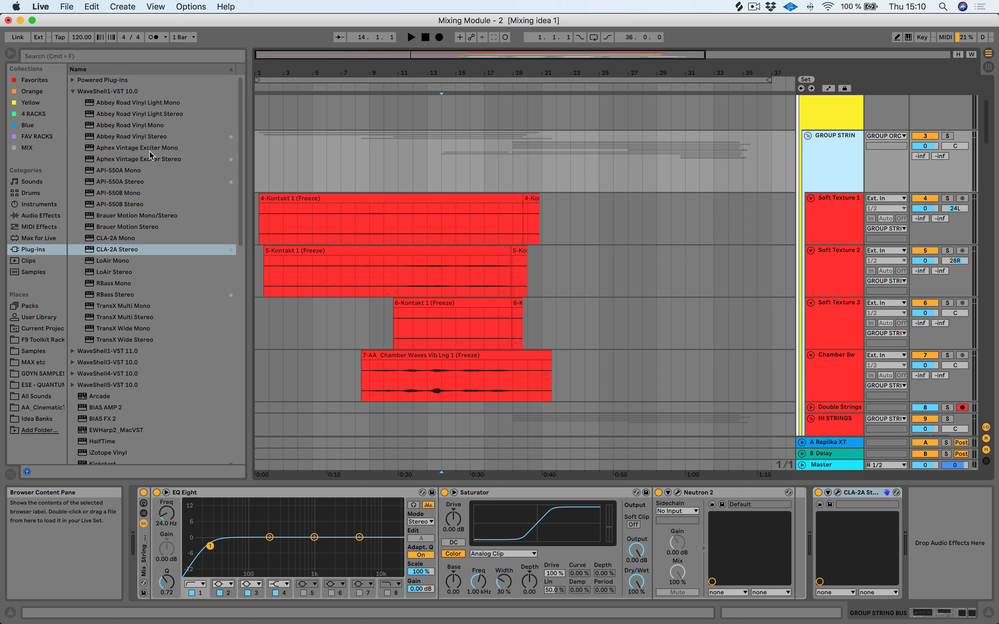
{"action": "left_click_drag", "start_coordinate": [138, 160], "coordinate": [870, 153]}
{"action": "left_click", "coordinate": [950, 136]}
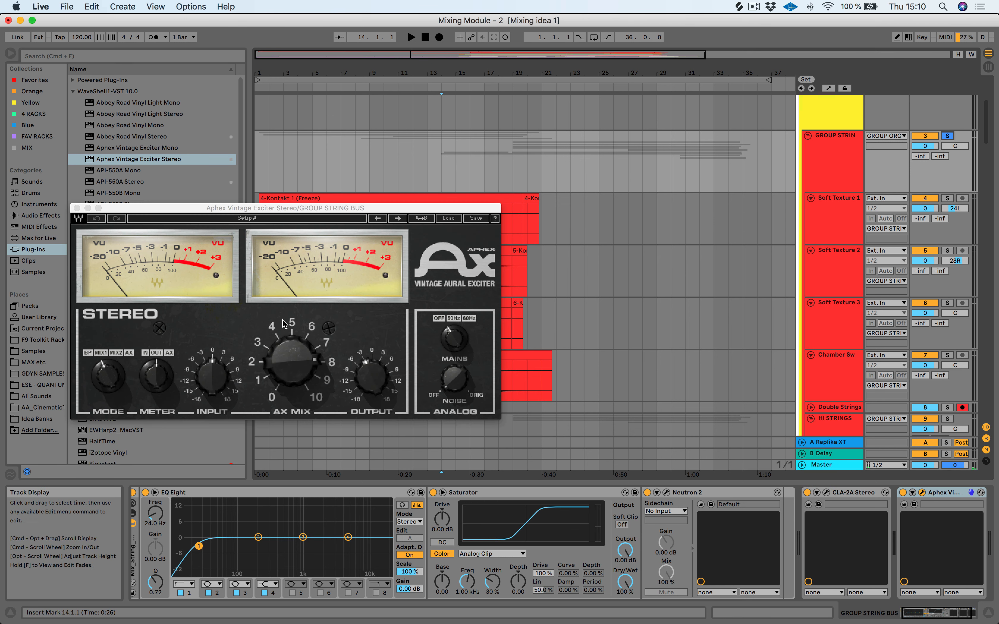
Play from bar 19, set the string exciter's AX Mix to about 2 and compare with the exciter bypassed
{"action": "left_click_drag", "start_coordinate": [304, 350], "coordinate": [304, 382]}
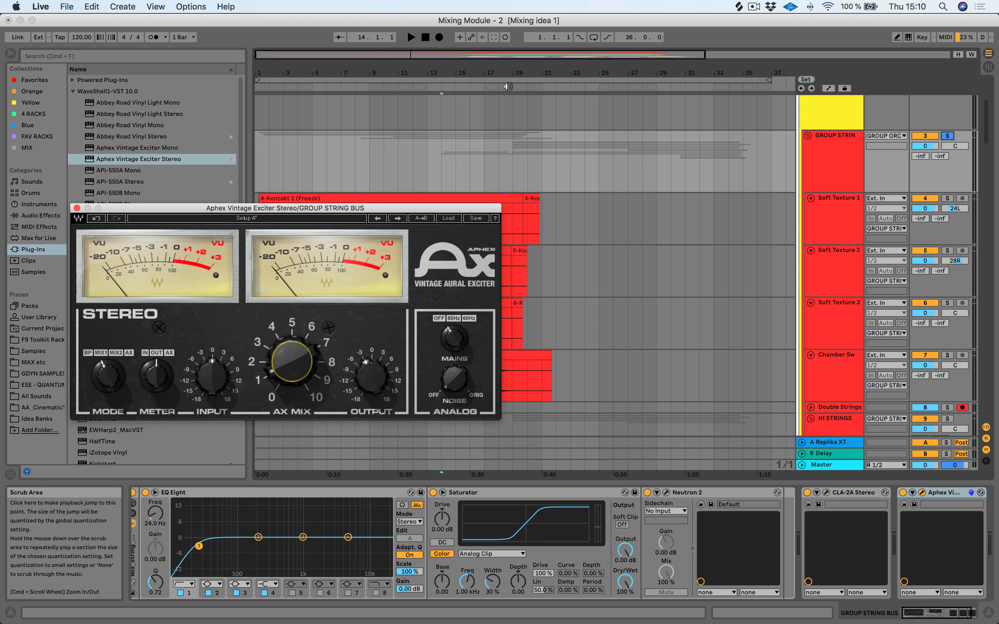
{"action": "left_click", "coordinate": [513, 88]}
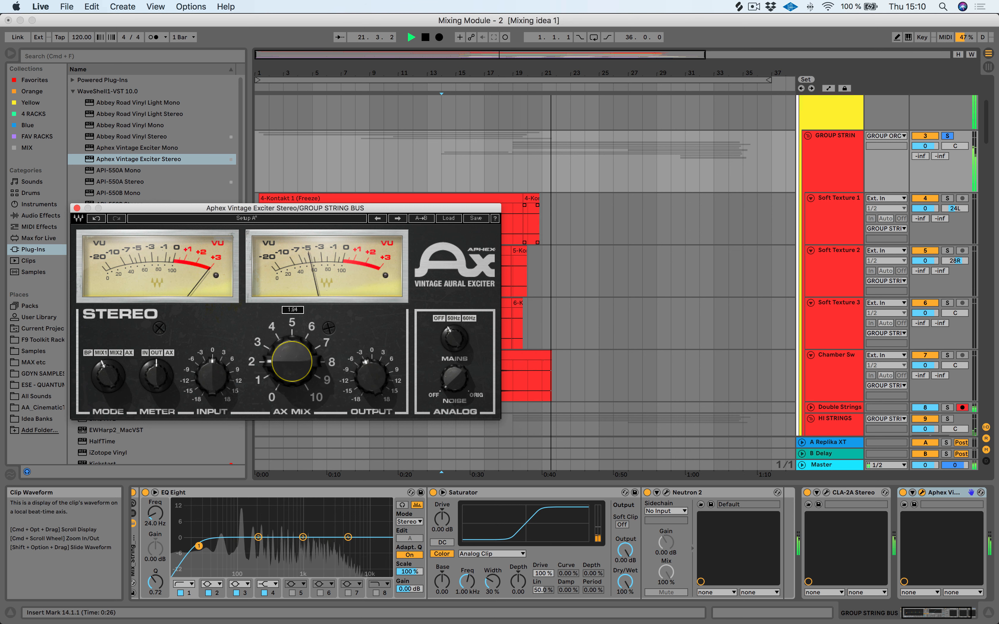
{"action": "left_click_drag", "start_coordinate": [292, 371], "coordinate": [293, 363]}
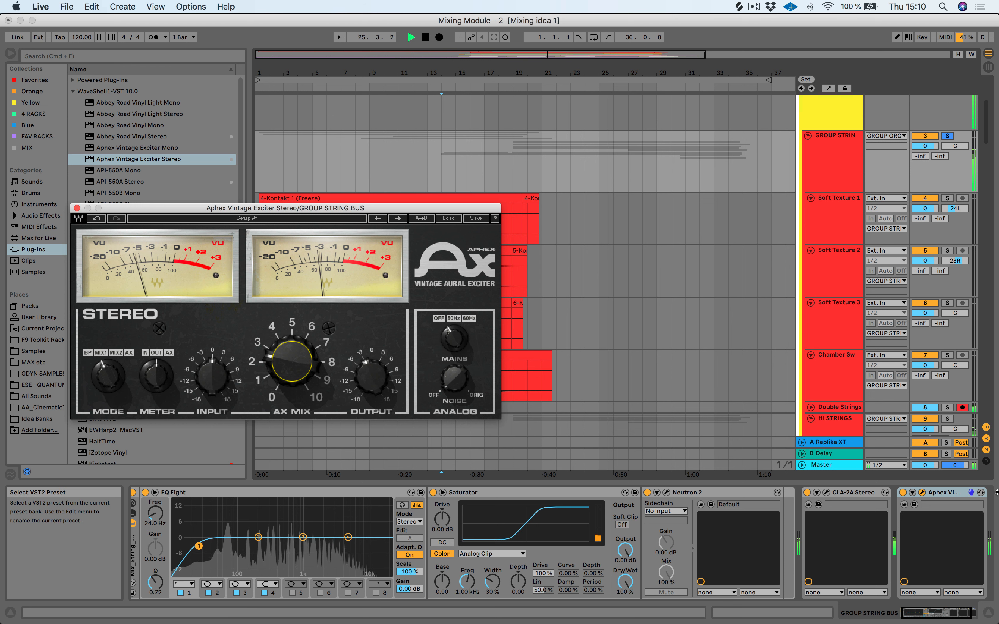
{"action": "left_click", "coordinate": [903, 493]}
{"action": "left_click", "coordinate": [902, 493]}
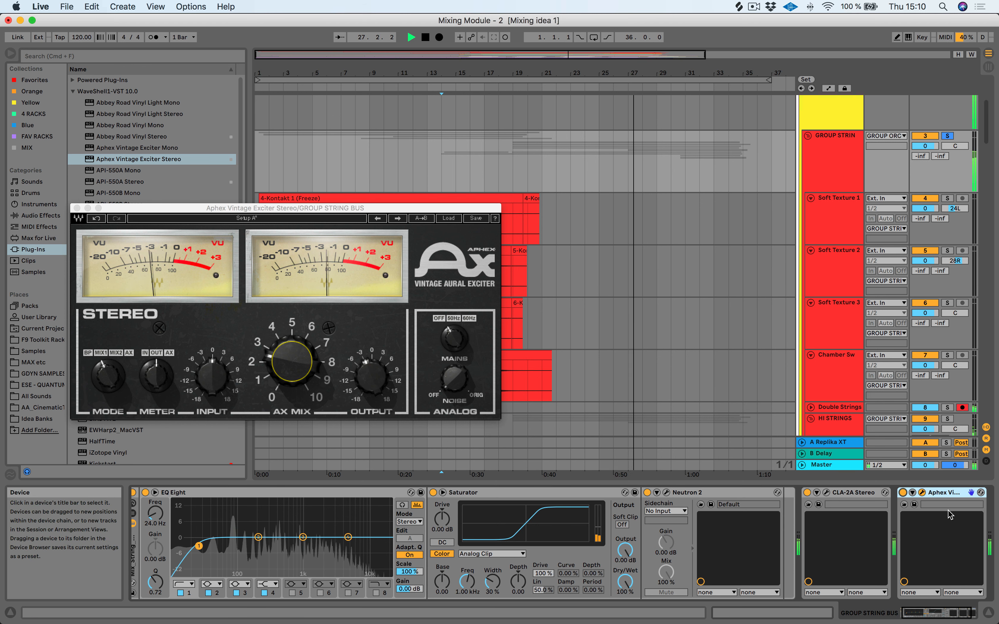
{"action": "left_click", "coordinate": [903, 493]}
{"action": "left_click", "coordinate": [905, 494]}
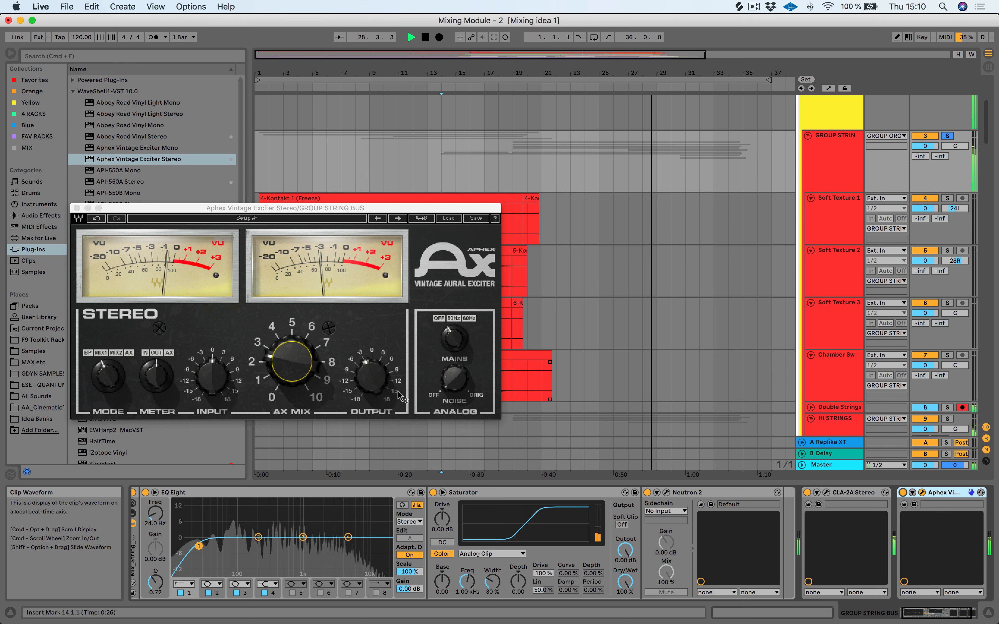
Set the string exciter's output to about -1.3 and compare again with the exciter bypassed
{"action": "left_click_drag", "start_coordinate": [371, 377], "coordinate": [372, 373]}
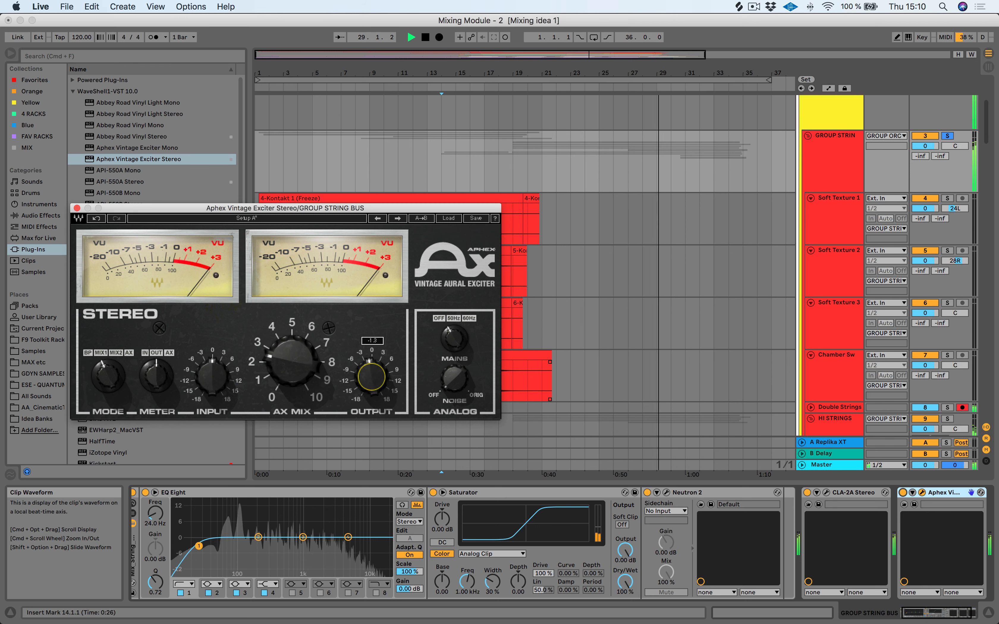
{"action": "left_click", "coordinate": [904, 493]}
{"action": "left_click", "coordinate": [903, 493]}
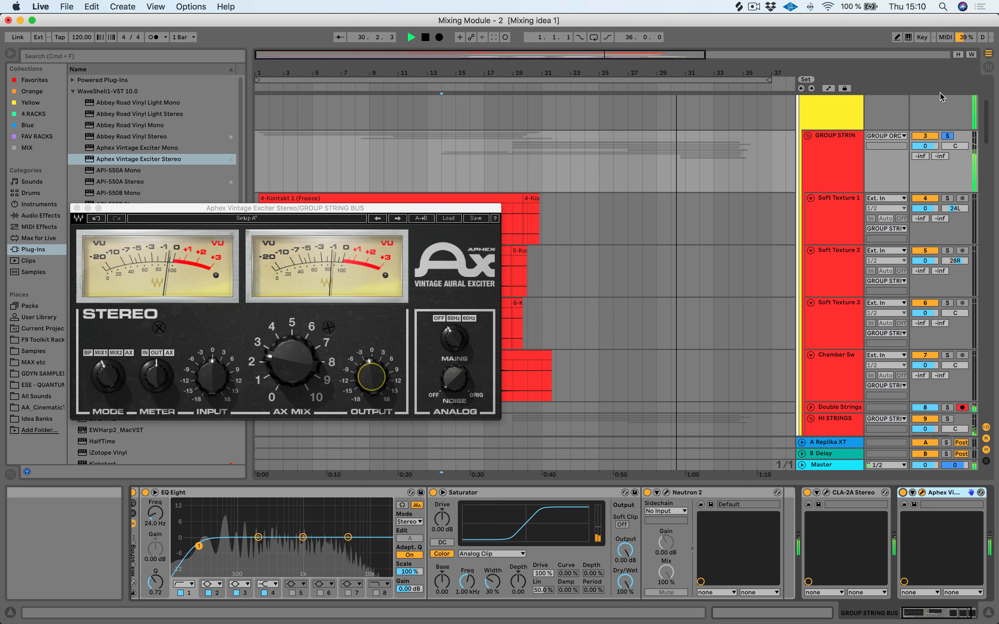
Unsolo the string group, replay from around bar 19 and compare the full mix with the exciter off and on
{"action": "left_click", "coordinate": [948, 136]}
{"action": "left_click", "coordinate": [524, 87]}
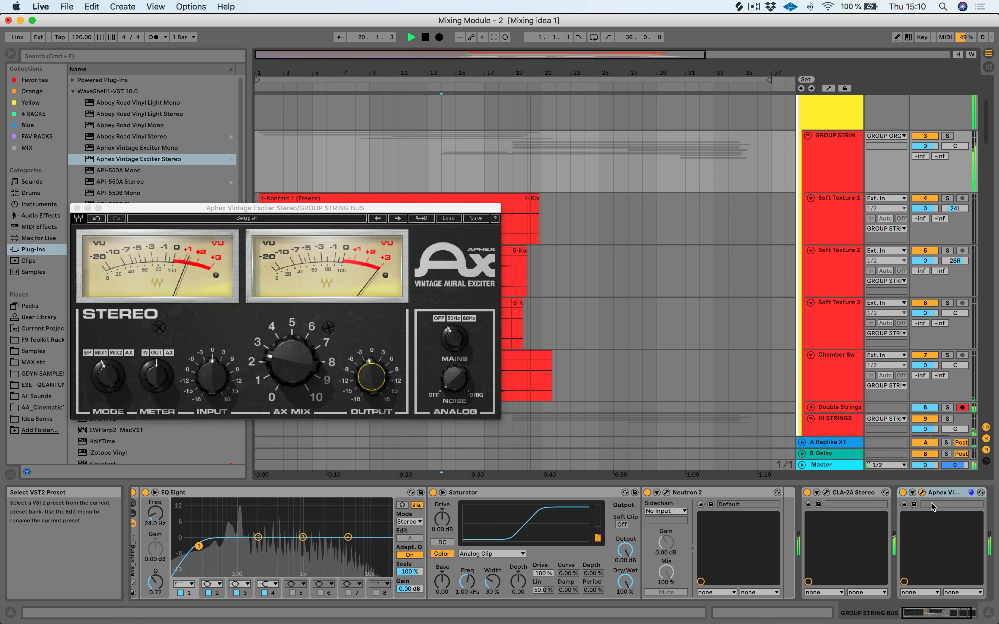
{"action": "left_click", "coordinate": [903, 493]}
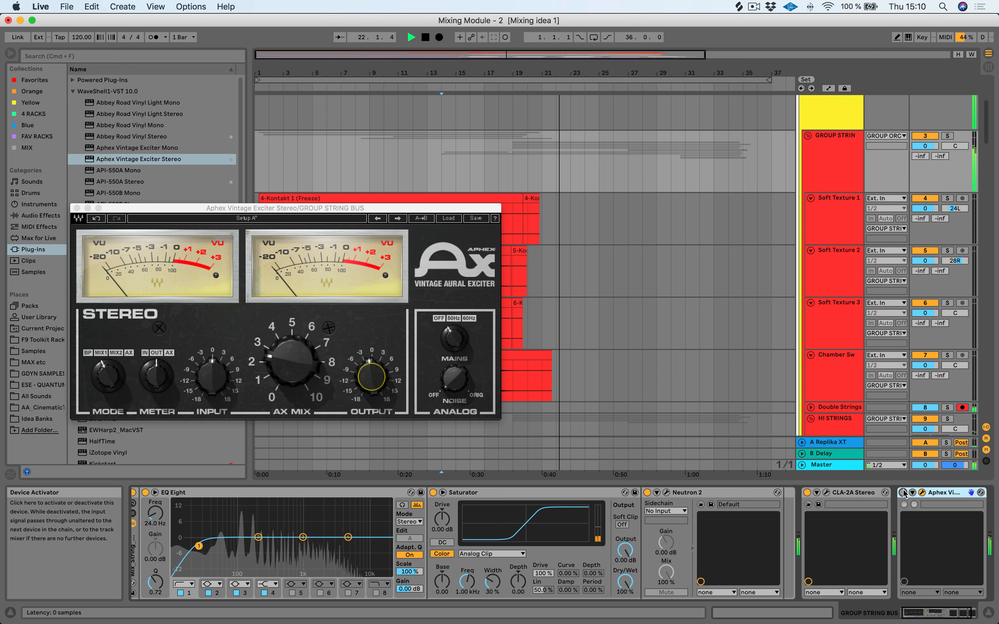
{"action": "left_click", "coordinate": [903, 493]}
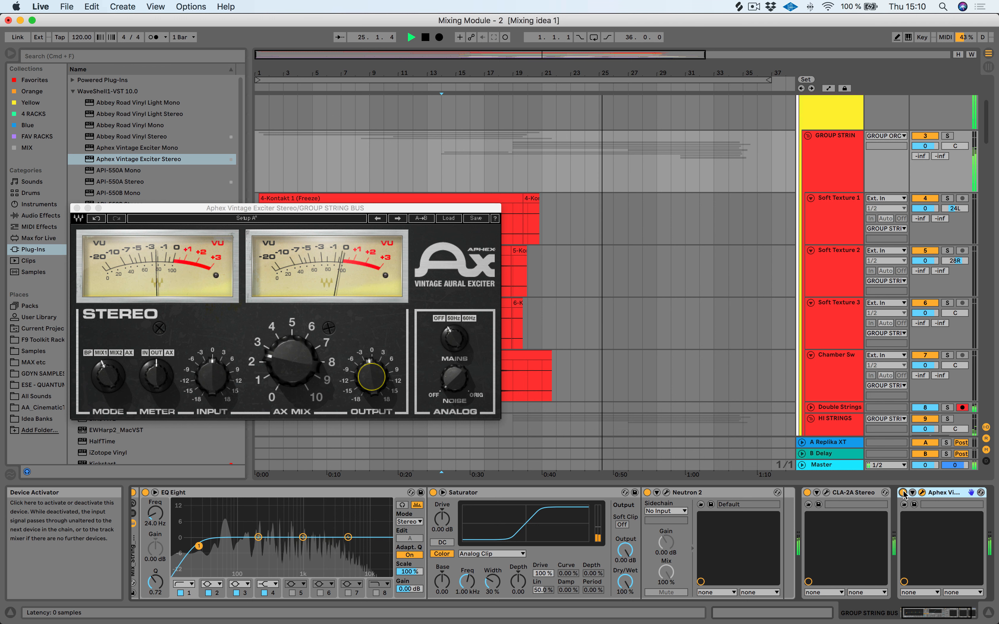
{"action": "left_click", "coordinate": [903, 493]}
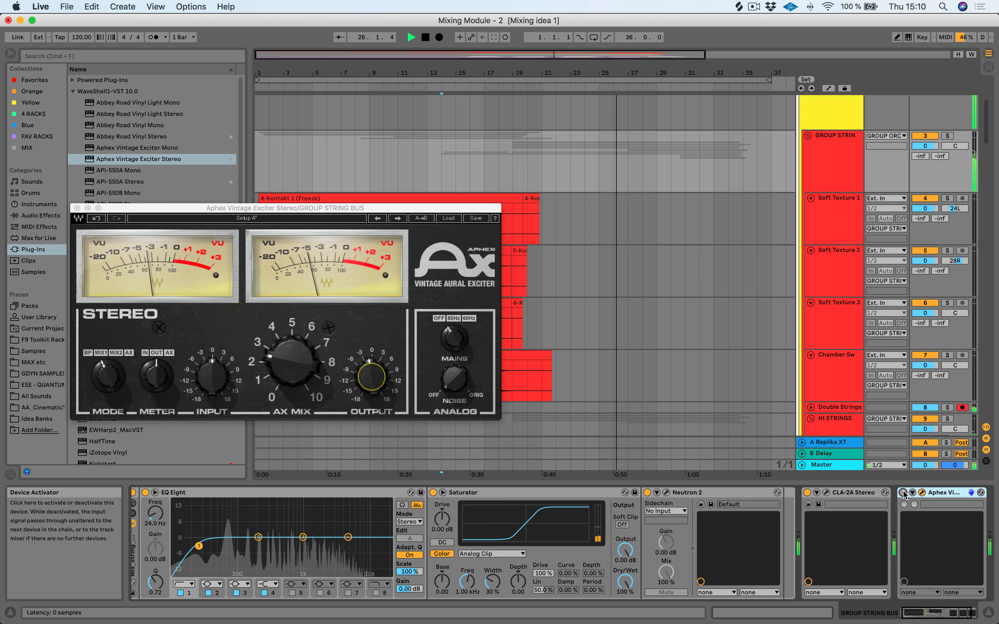
{"action": "left_click", "coordinate": [904, 493]}
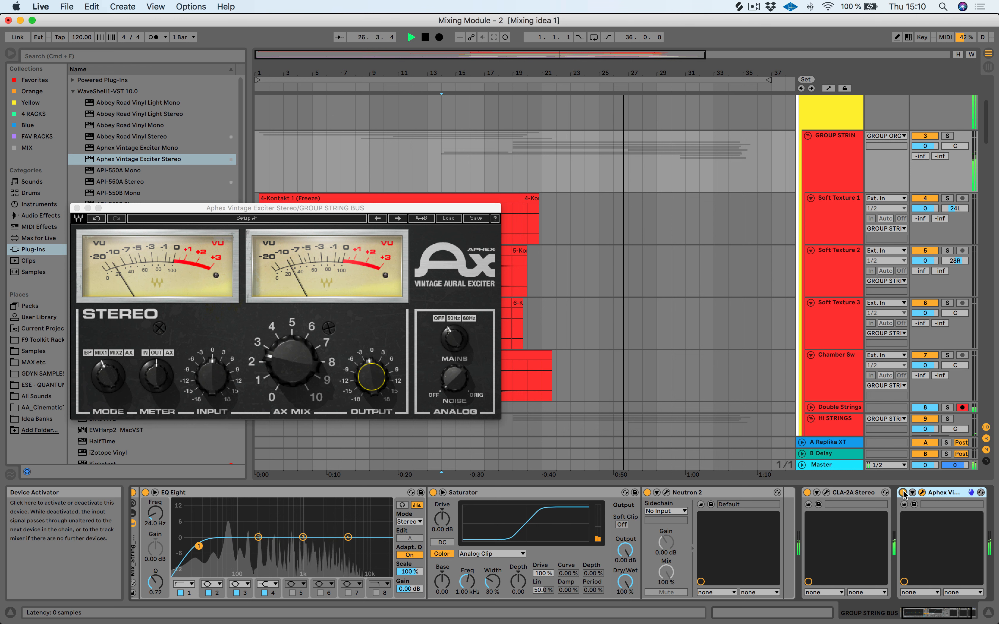
Close the string exciter's window, compare the full mix with the exciter off and on, and stop playback
{"action": "left_click", "coordinate": [76, 209]}
{"action": "left_click", "coordinate": [904, 493]}
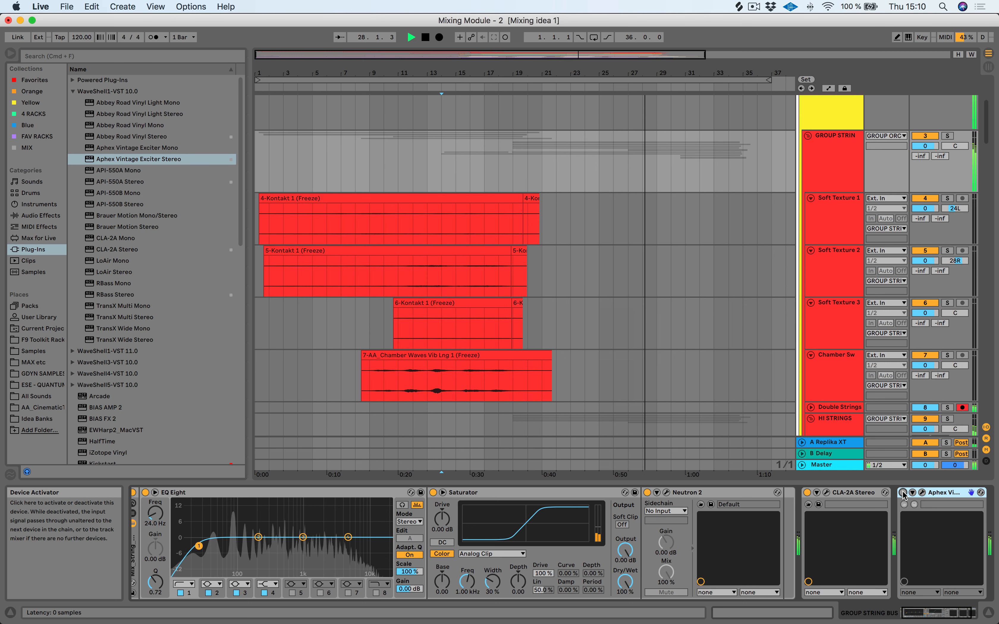
{"action": "left_click", "coordinate": [903, 493]}
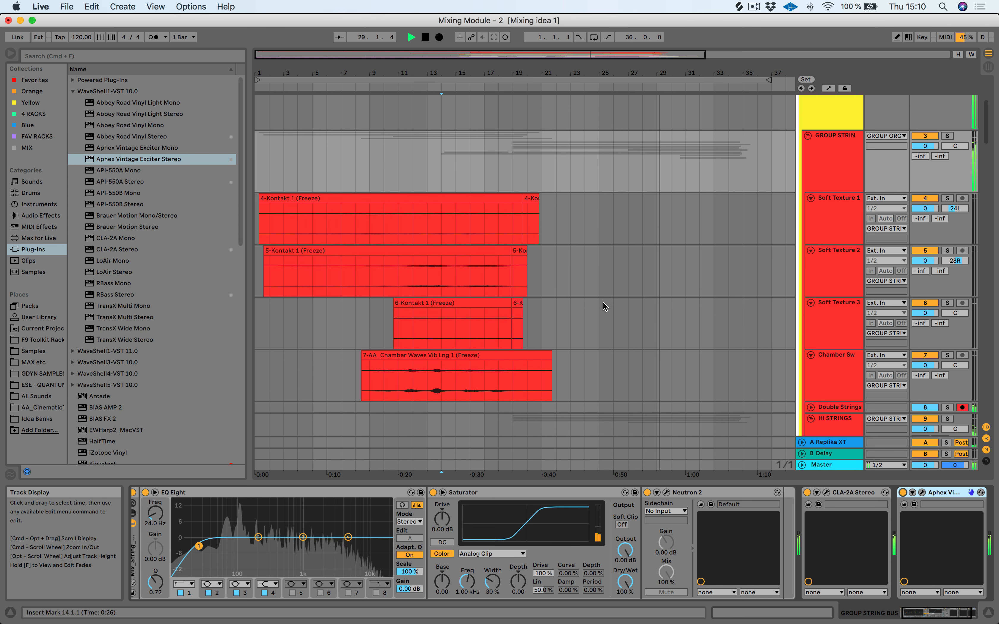
{"action": "key", "text": "space"}
Copy the Aphex Vintage Exciter from the string group to the end of the woodwind group's effects chain and solo that group during playback
{"action": "scroll", "coordinate": [425, 118], "scroll_direction": "down", "scroll_amount": 3}
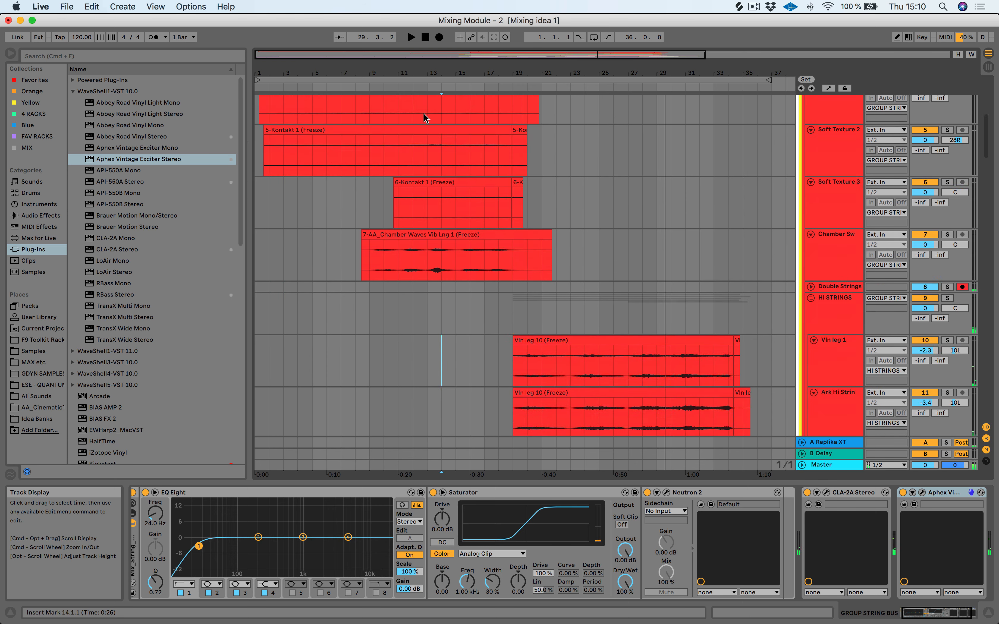
{"action": "scroll", "coordinate": [557, 285], "scroll_direction": "down", "scroll_amount": 15}
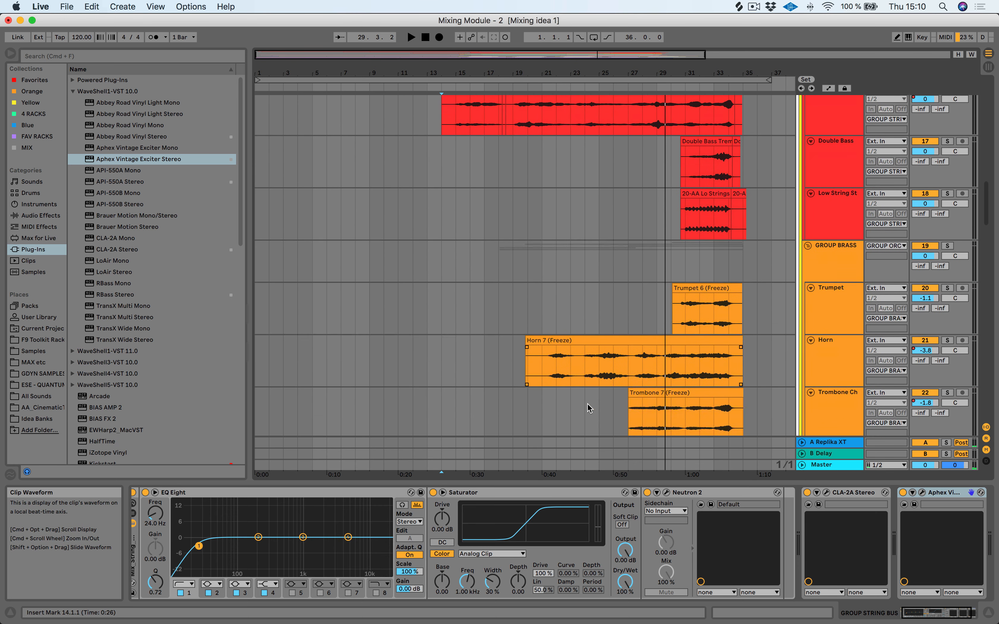
{"action": "scroll", "coordinate": [589, 407], "scroll_direction": "down", "scroll_amount": 8}
{"action": "left_click", "coordinate": [952, 492]}
{"action": "left_click", "coordinate": [832, 251]}
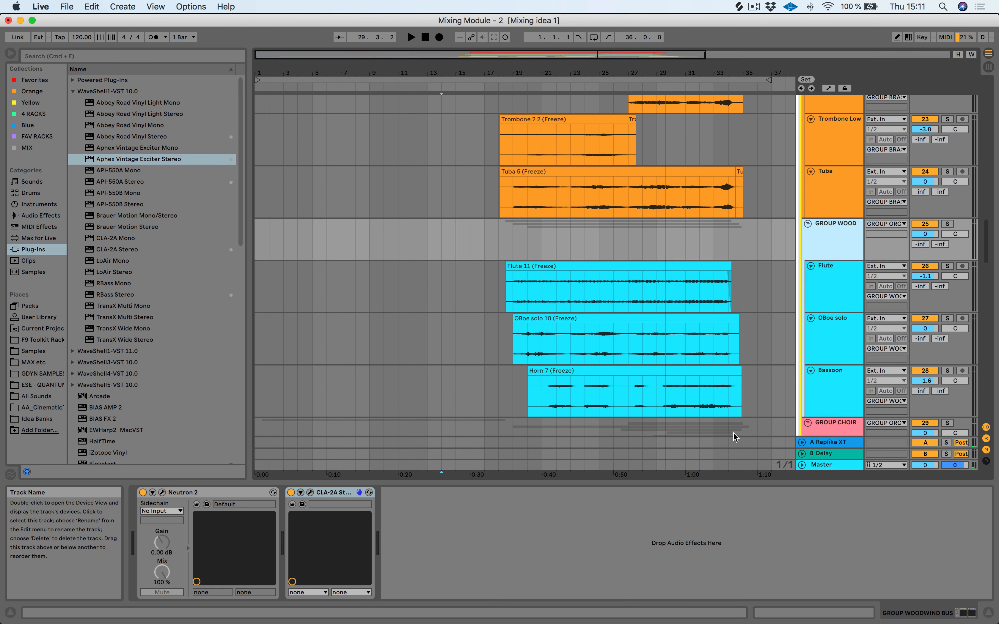
{"action": "left_click", "coordinate": [704, 579]}
{"action": "key", "text": "super+v"}
{"action": "key", "text": "space"}
{"action": "left_click", "coordinate": [947, 224]}
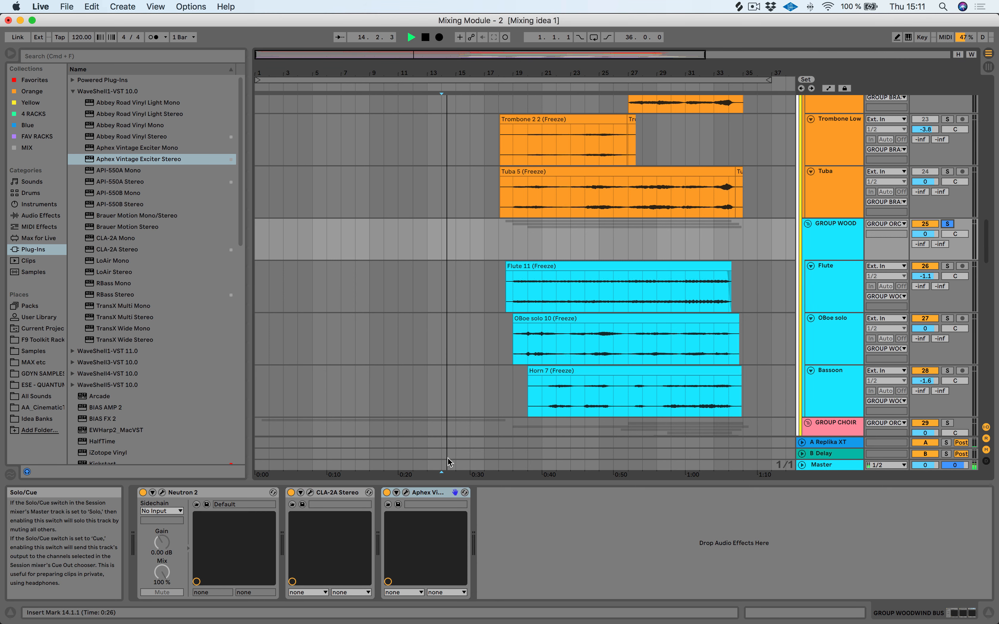
Set the woodwind exciter's AX Mix to about 3, compare it bypassed and active, and unsolo the woodwind group
{"action": "left_click", "coordinate": [406, 492]}
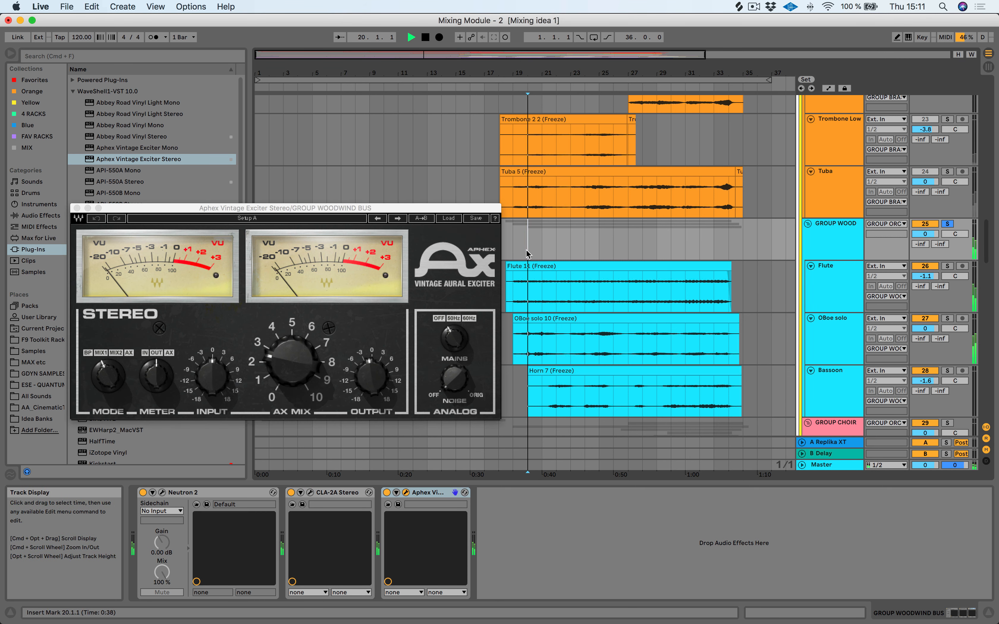
{"action": "left_click_drag", "start_coordinate": [292, 363], "coordinate": [292, 346]}
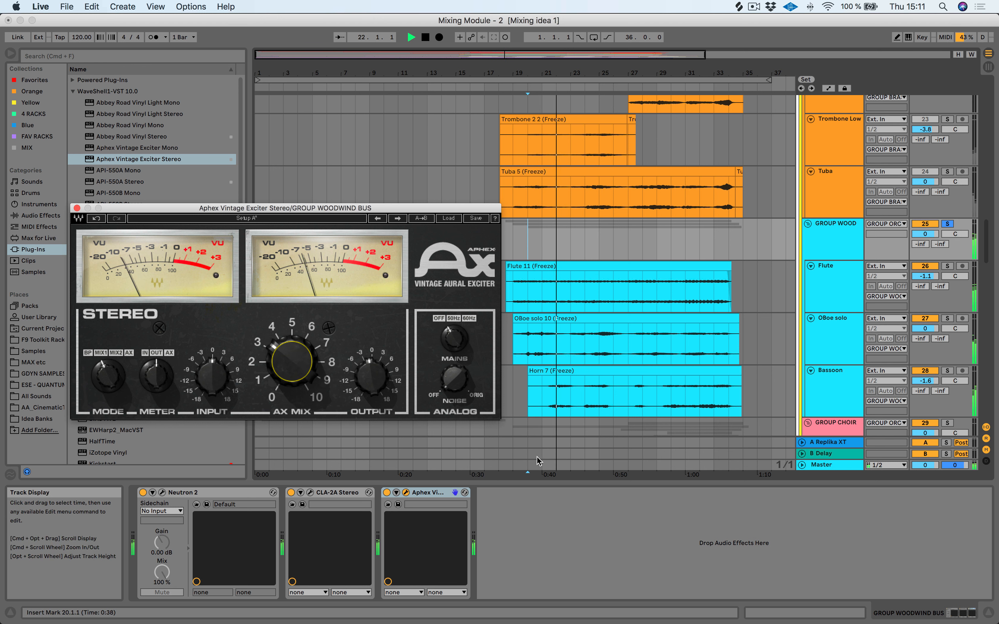
{"action": "left_click", "coordinate": [387, 493]}
{"action": "left_click", "coordinate": [387, 493]}
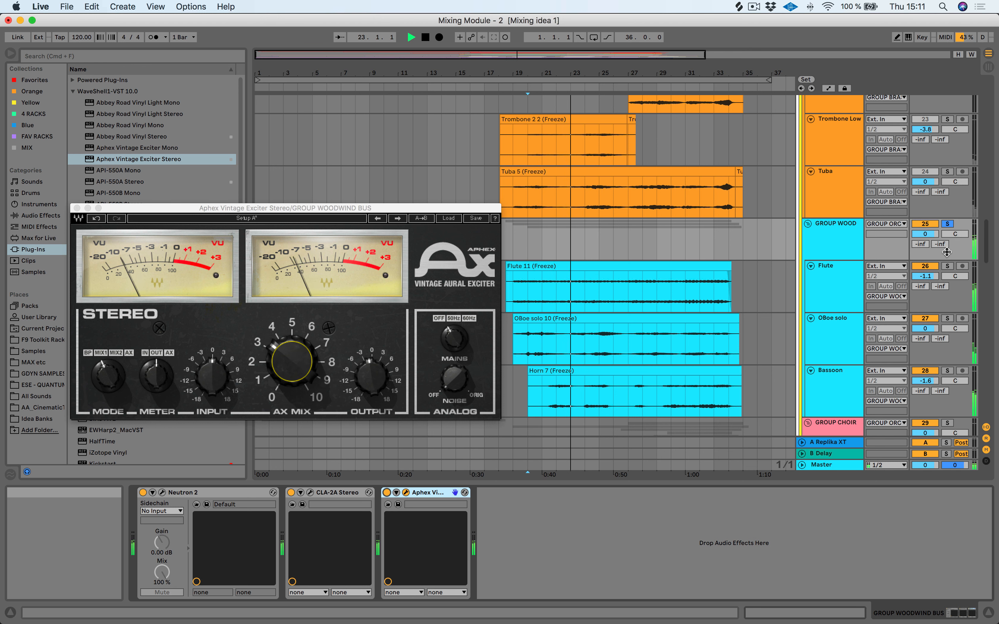
{"action": "left_click", "coordinate": [948, 224]}
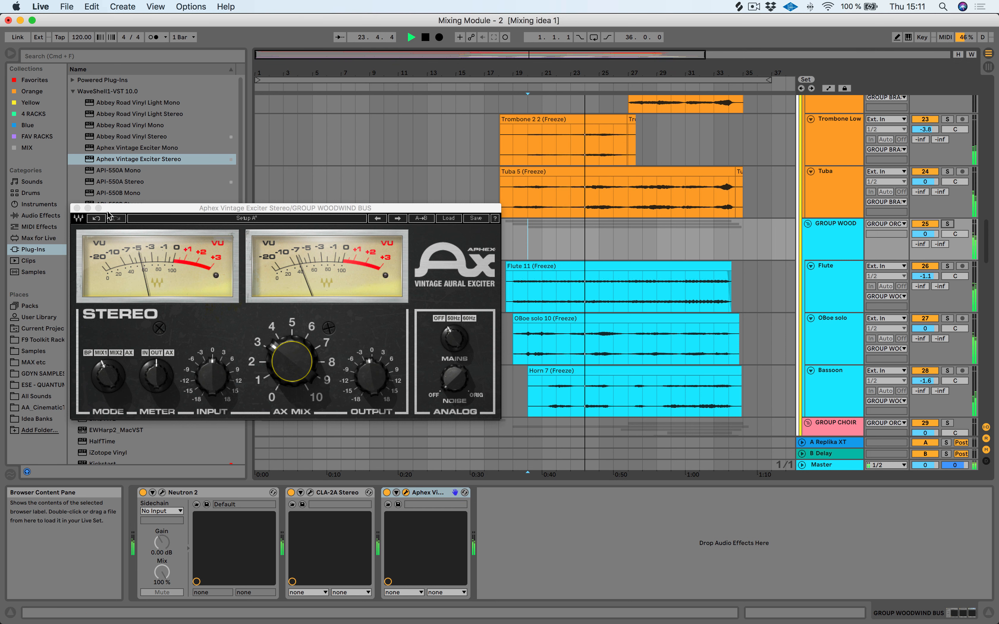
{"action": "key", "text": "super+alt+p"}
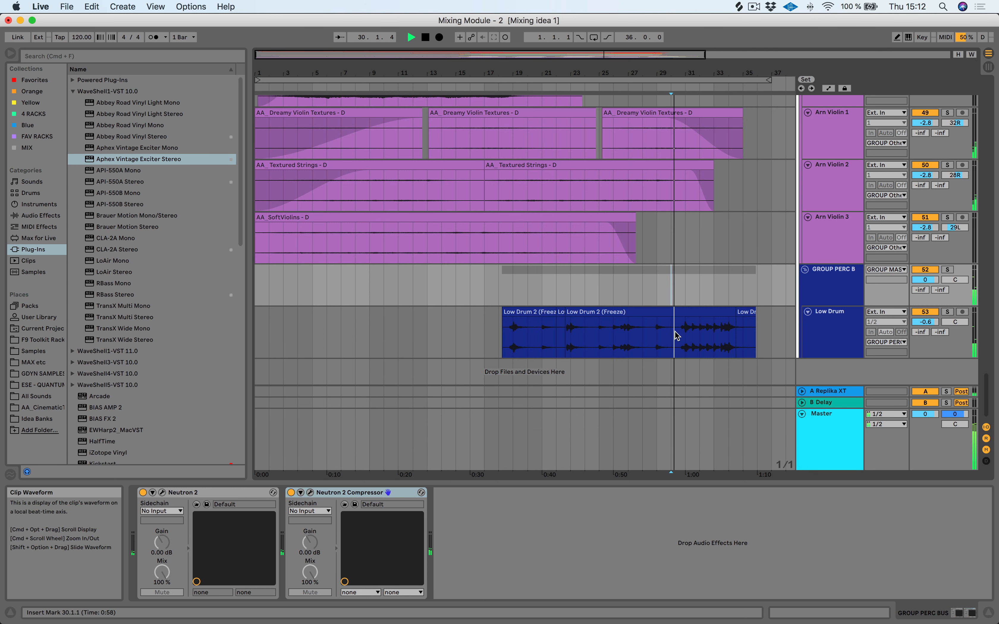
Play from bar 30, set the Low Drum track's volume to 0 dB and stop playback
{"action": "left_click", "coordinate": [675, 336]}
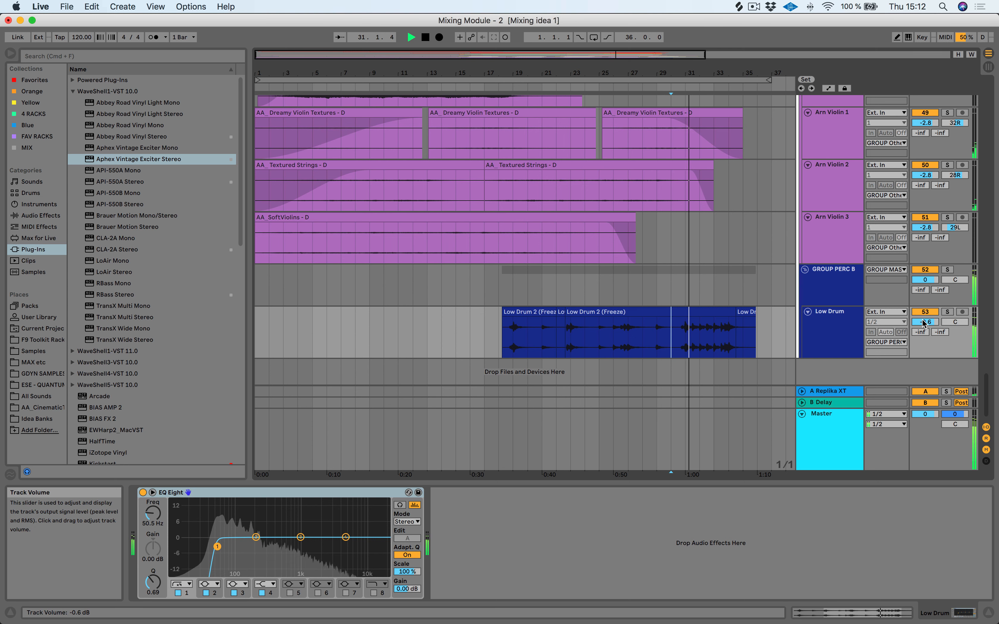
{"action": "left_click_drag", "start_coordinate": [924, 324], "coordinate": [924, 320]}
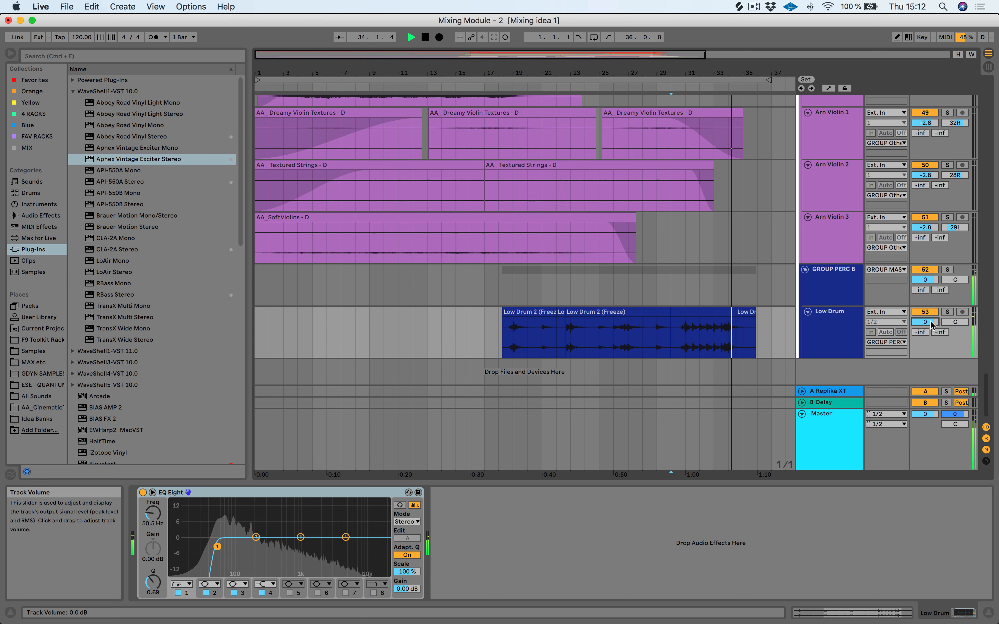
{"action": "scroll", "coordinate": [667, 259], "scroll_direction": "up", "scroll_amount": 3}
{"action": "key", "text": "space"}
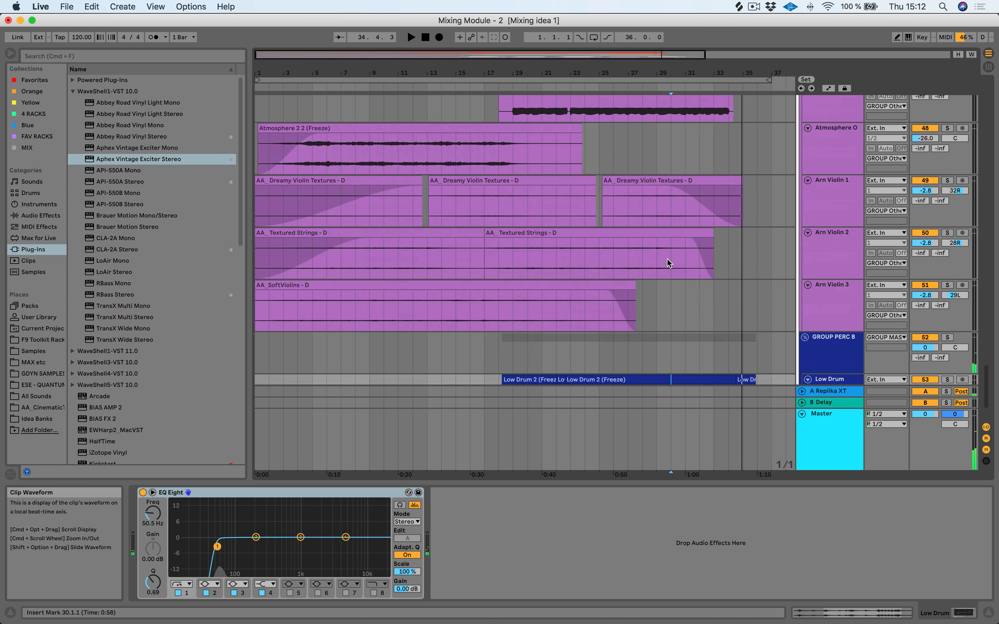
Split the Low Drum clip at bar 30 and set the gain of the clip before the split to -2.04 dB
{"action": "scroll", "coordinate": [667, 258], "scroll_direction": "down", "scroll_amount": 3}
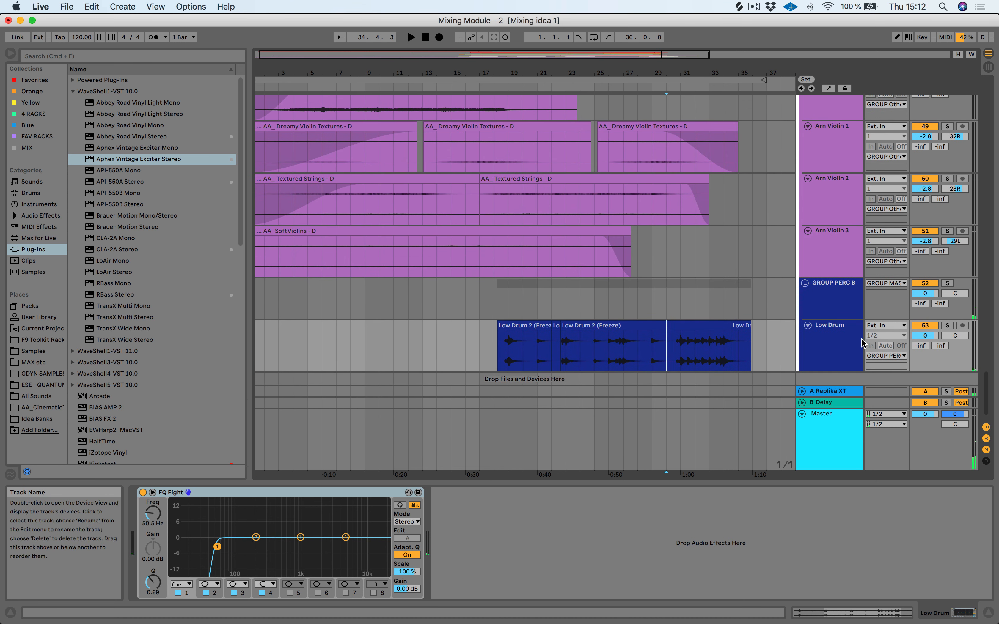
{"action": "double_click", "coordinate": [658, 349]}
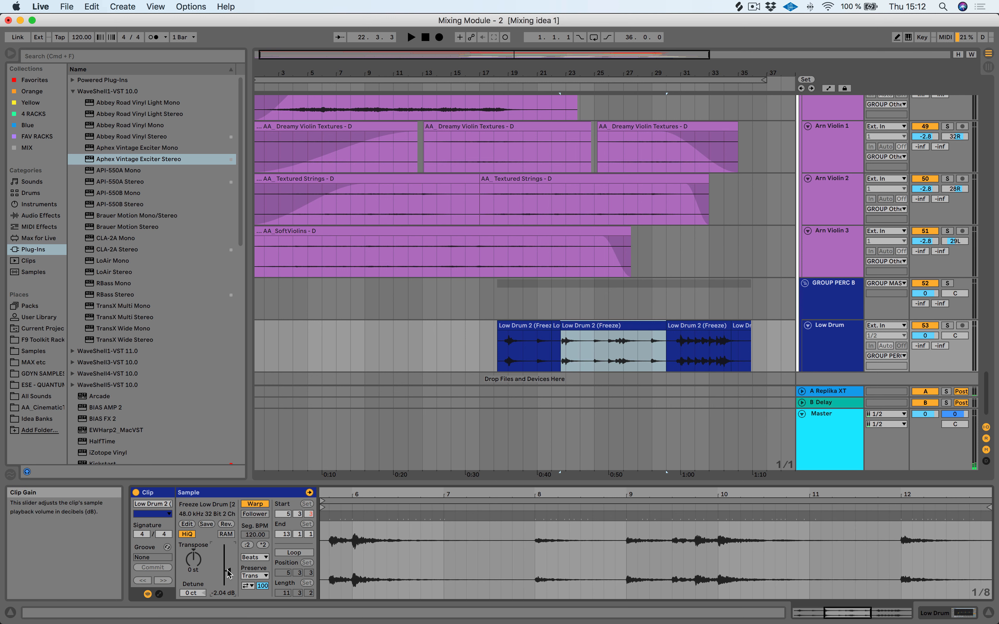
Play the percussion group from bar 18 with its Neutron 2 Compressor open to examine the multiband settings, and close the plug-in
{"action": "left_click", "coordinate": [509, 299]}
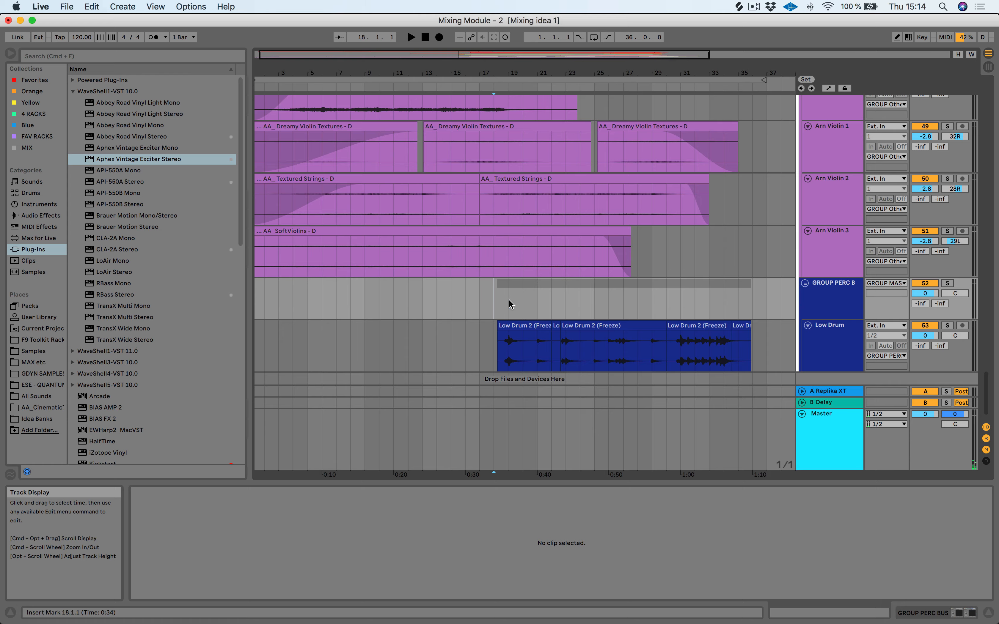
{"action": "scroll", "coordinate": [509, 299], "scroll_direction": "up", "scroll_amount": 3}
{"action": "scroll", "coordinate": [509, 299], "scroll_direction": "down", "scroll_amount": 4}
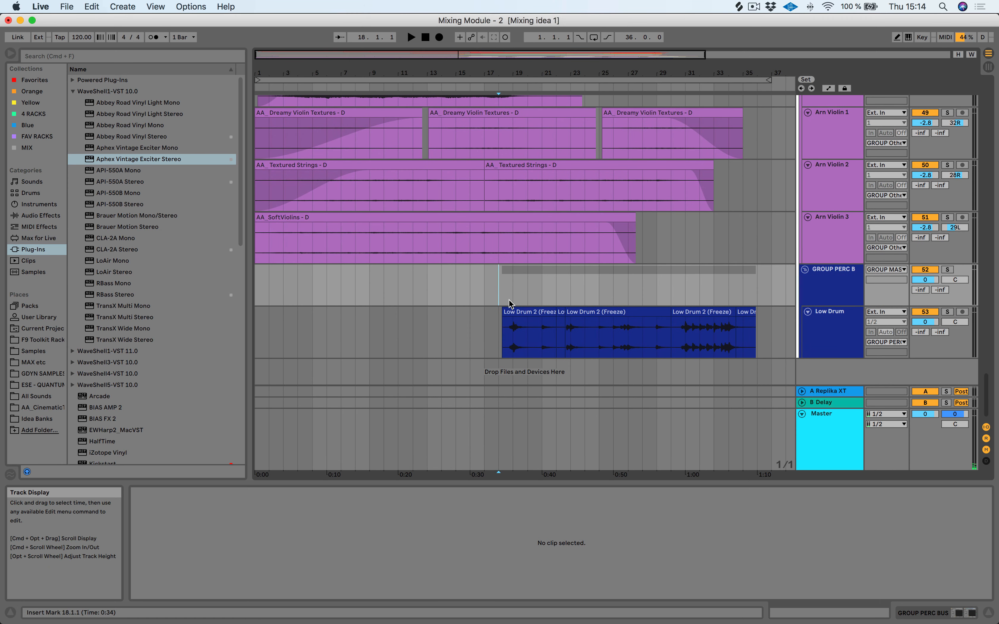
{"action": "left_click", "coordinate": [800, 288]}
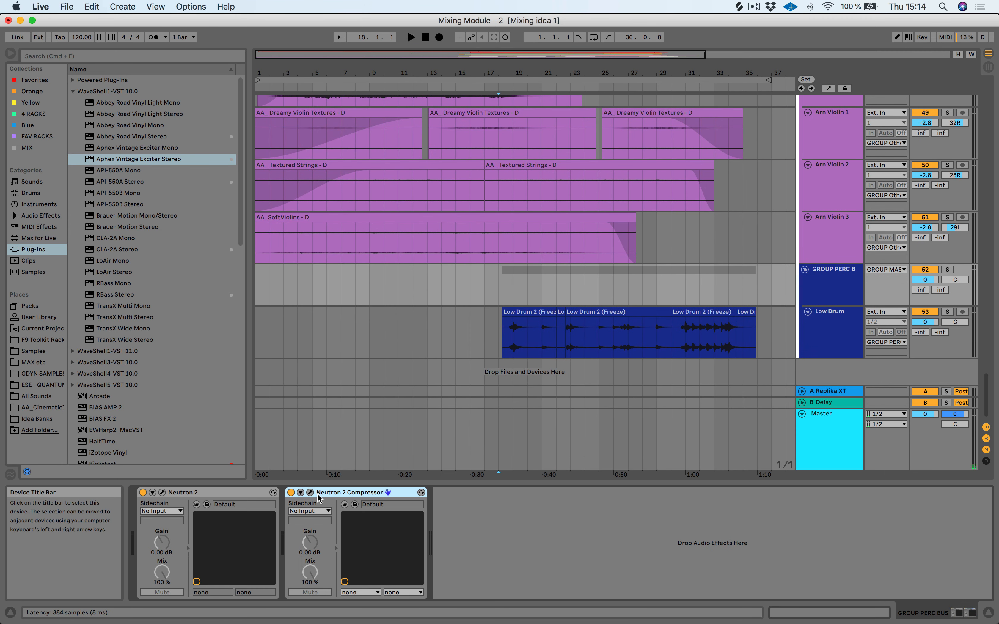
{"action": "left_click", "coordinate": [310, 492]}
{"action": "key", "text": "space"}
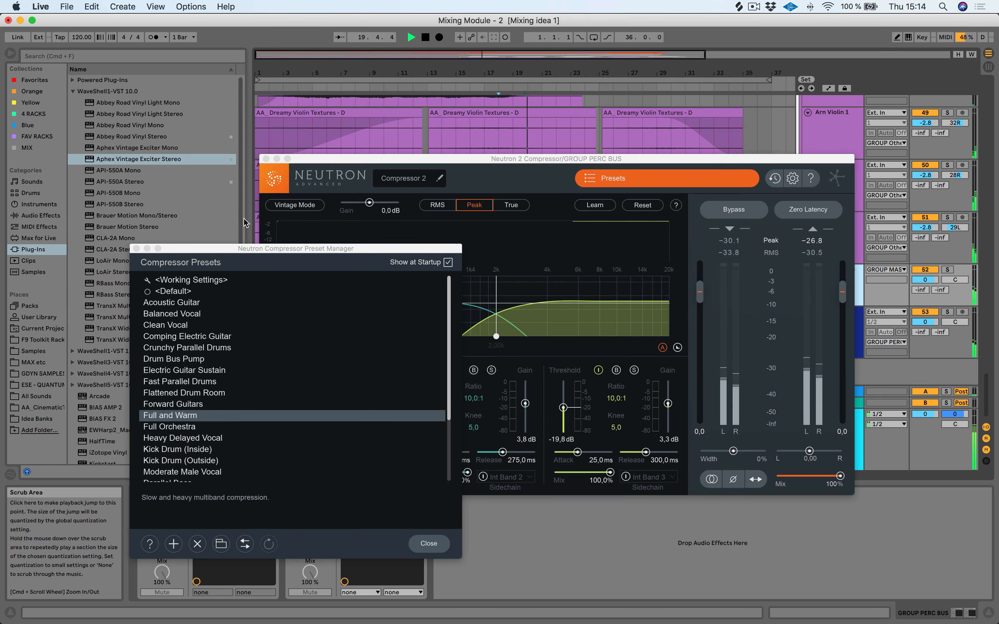
{"action": "left_click", "coordinate": [137, 249]}
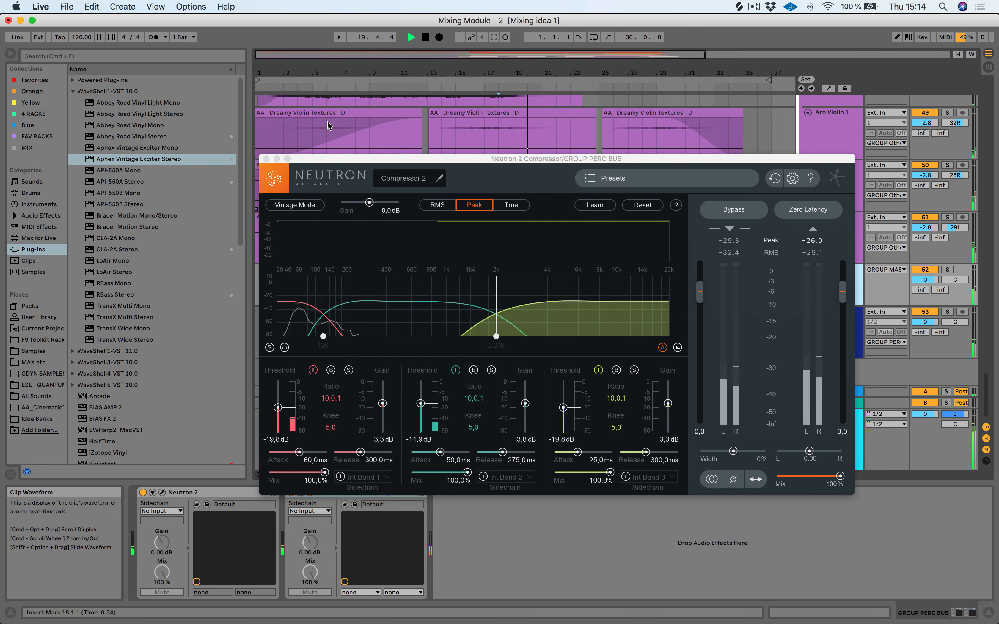
{"action": "left_click", "coordinate": [266, 159]}
{"action": "key", "text": "space"}
Group the Piano and Piano 2 tracks and name the group Pianos
{"action": "scroll", "coordinate": [574, 234], "scroll_direction": "up", "scroll_amount": 15}
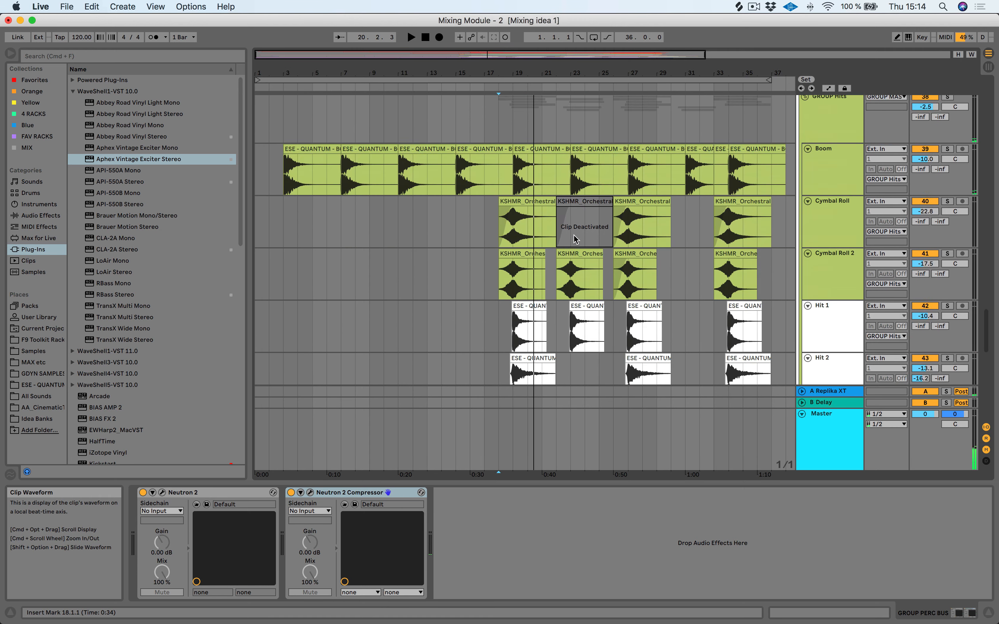
{"action": "scroll", "coordinate": [574, 234], "scroll_direction": "up", "scroll_amount": 1}
{"action": "left_click", "coordinate": [830, 308]}
{"action": "key", "text": "super+g"}
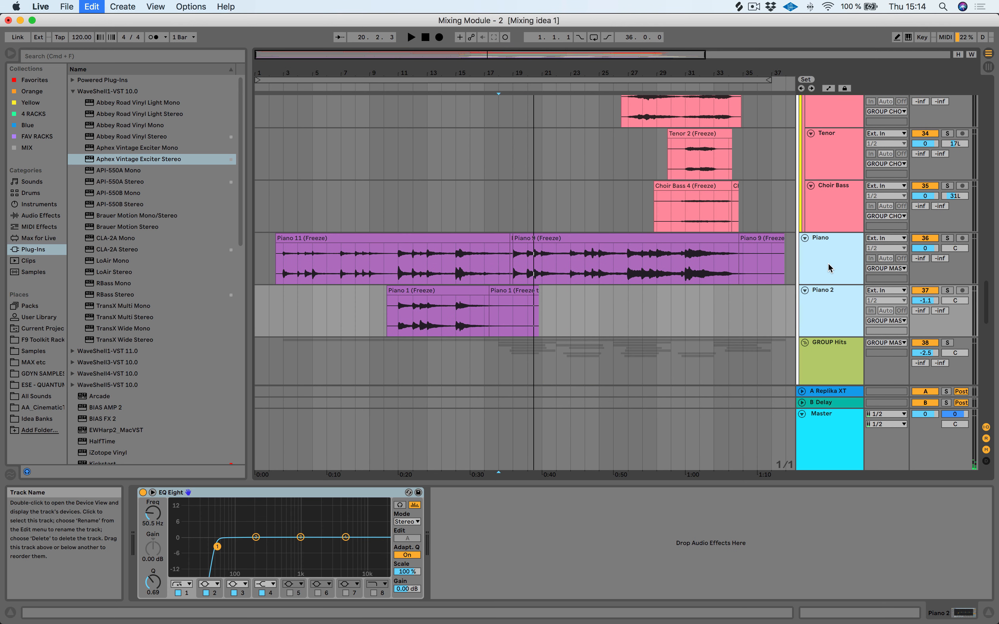
{"action": "type", "text": "P"}
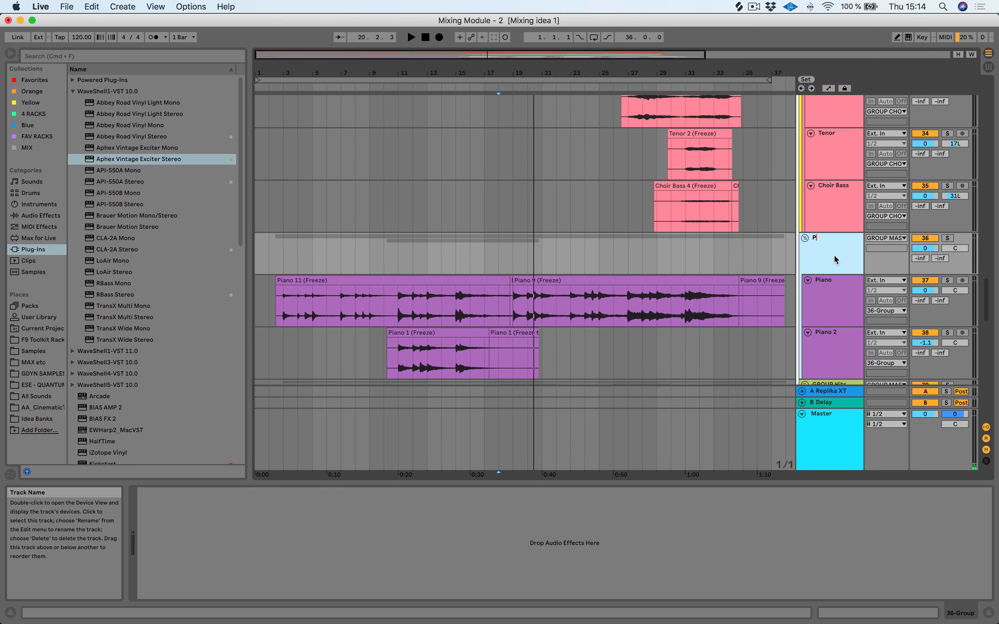
{"action": "type", "text": "ianos"}
{"action": "key", "text": "Return"}
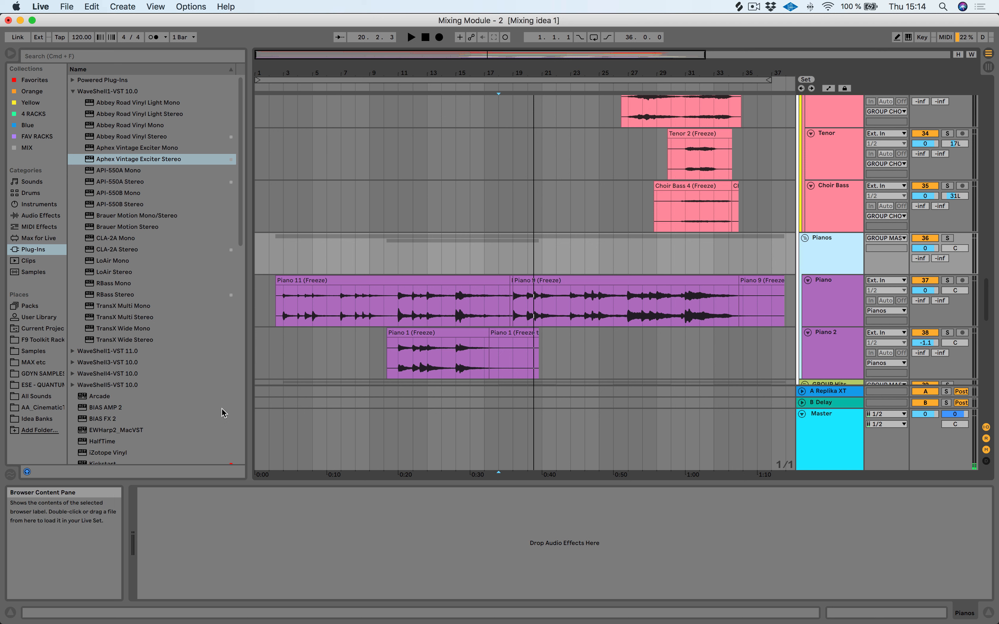
Add CLA-2A Stereo to the Pianos group and, during playback, set its gain to about 30 and adjust the peak reduction
{"action": "double_click", "coordinate": [156, 250]}
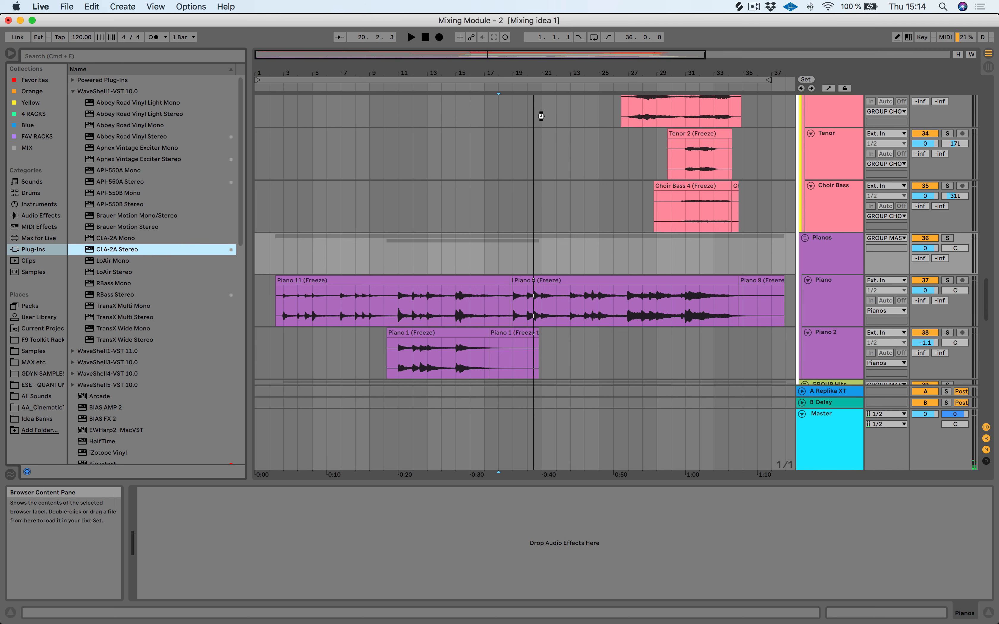
{"action": "key", "text": "space"}
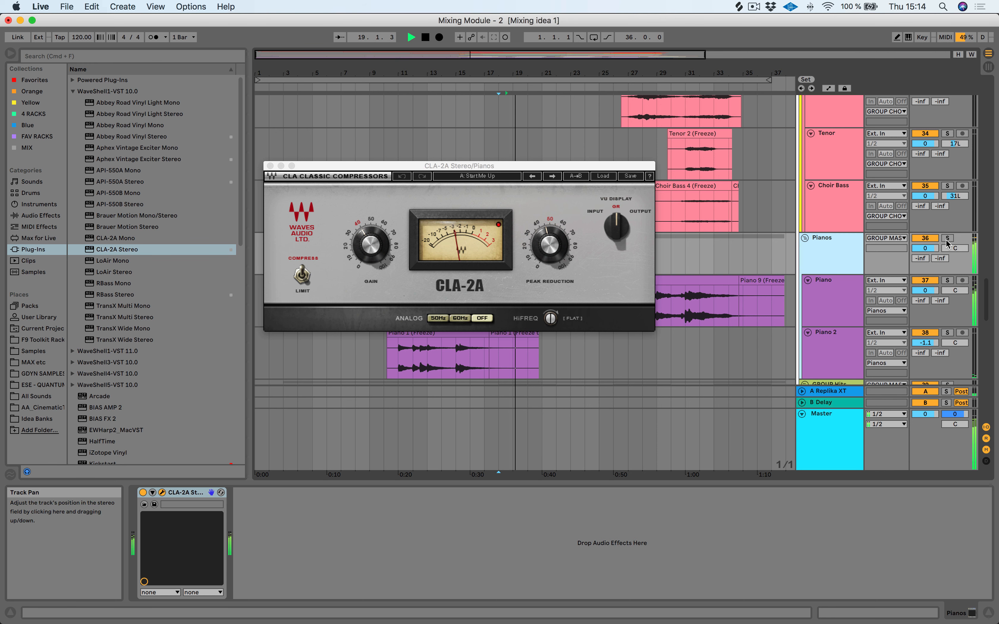
{"action": "left_click_drag", "start_coordinate": [371, 245], "coordinate": [371, 260]}
{"action": "left_click_drag", "start_coordinate": [549, 245], "coordinate": [550, 250]}
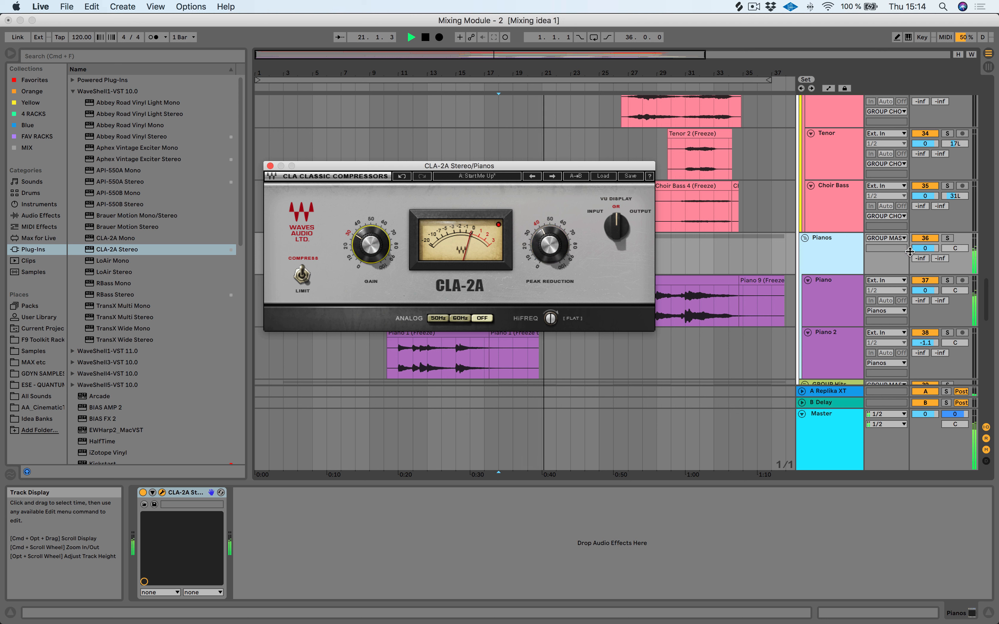
Solo the Pianos group, play from around bar 11 and compare the sound with the CLA-2A bypassed and active
{"action": "left_click", "coordinate": [947, 237]}
{"action": "left_click", "coordinate": [412, 82]}
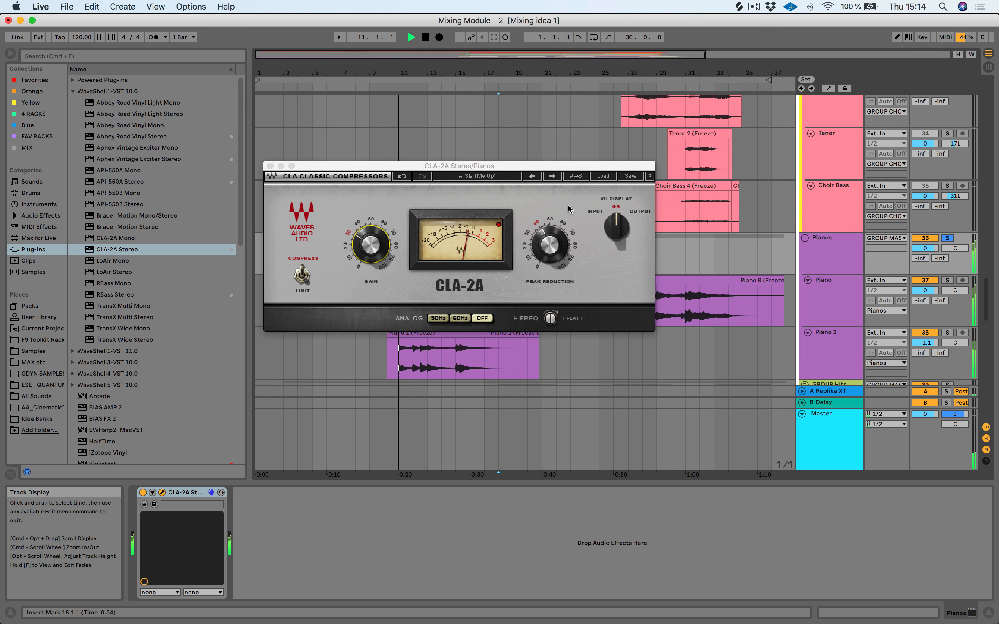
{"action": "left_click", "coordinate": [381, 250]}
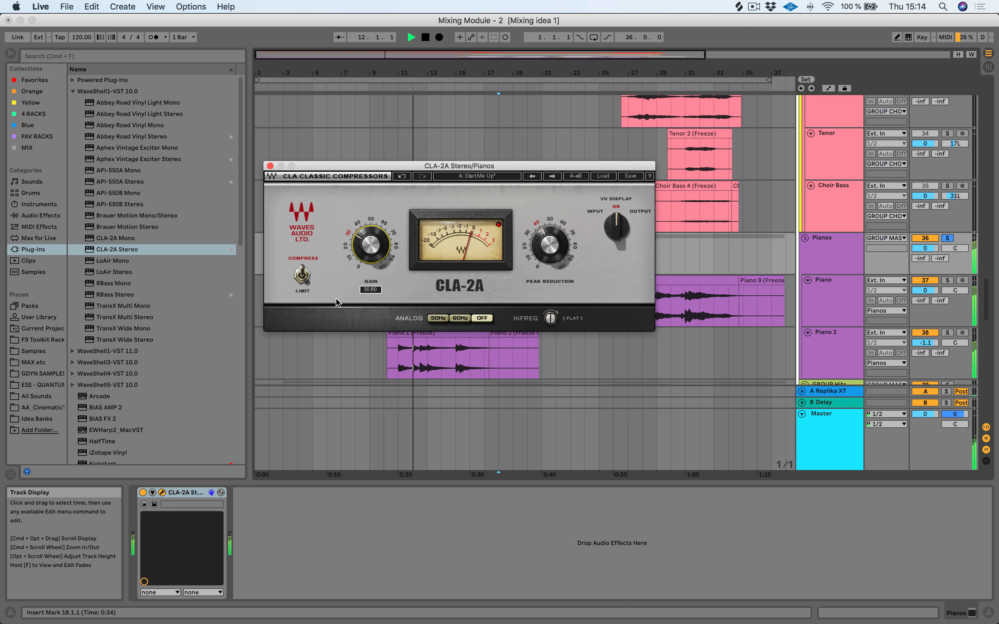
{"action": "left_click", "coordinate": [142, 492]}
{"action": "left_click", "coordinate": [143, 492]}
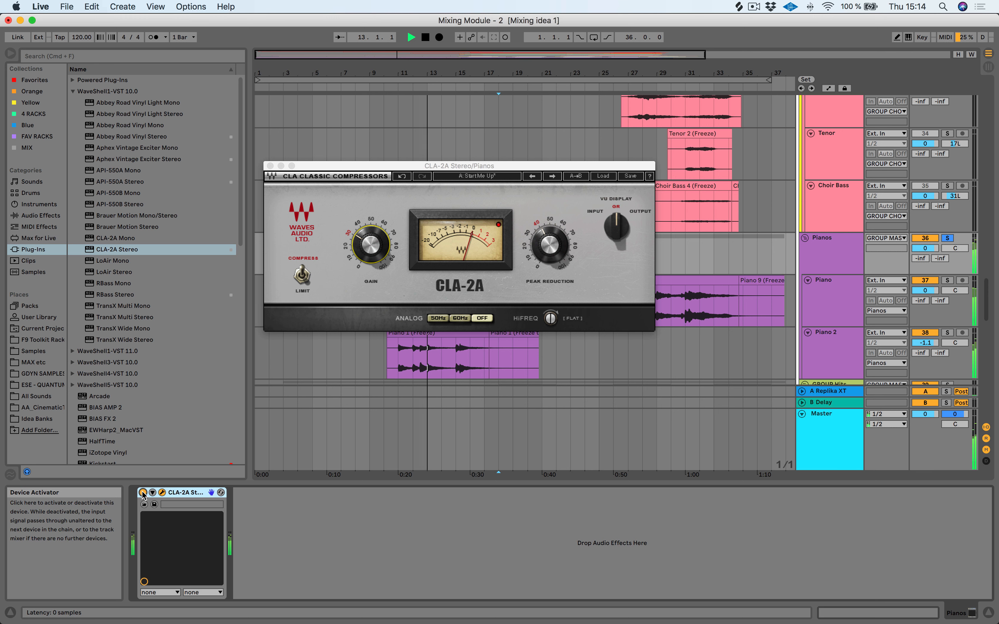
Set the piano compressor's peak reduction to about 41 while replaying from around bar 14, and close the CLA-2A window
{"action": "left_click", "coordinate": [549, 244]}
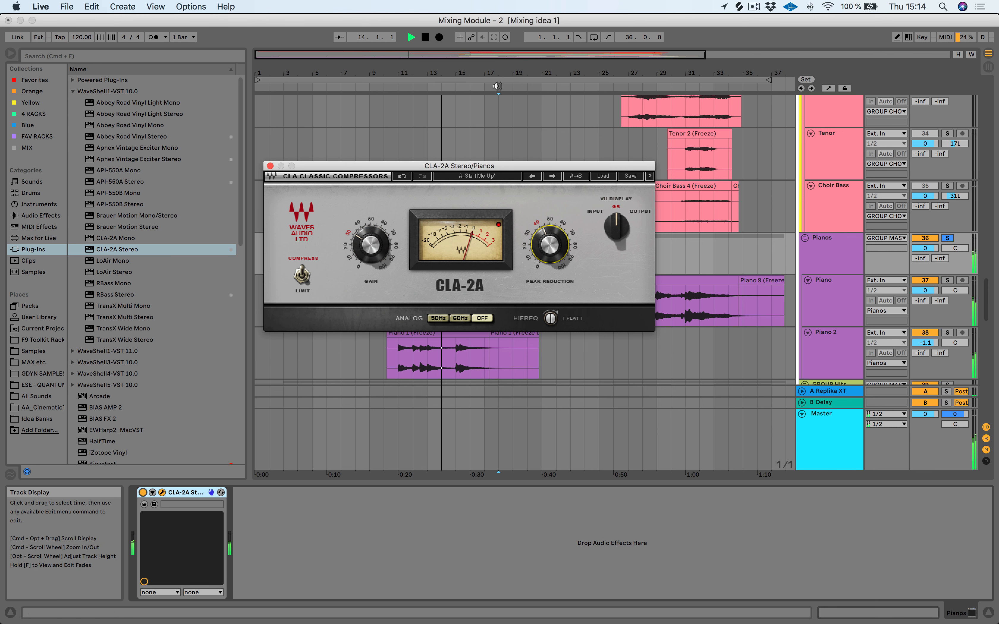
{"action": "left_click", "coordinate": [550, 245]}
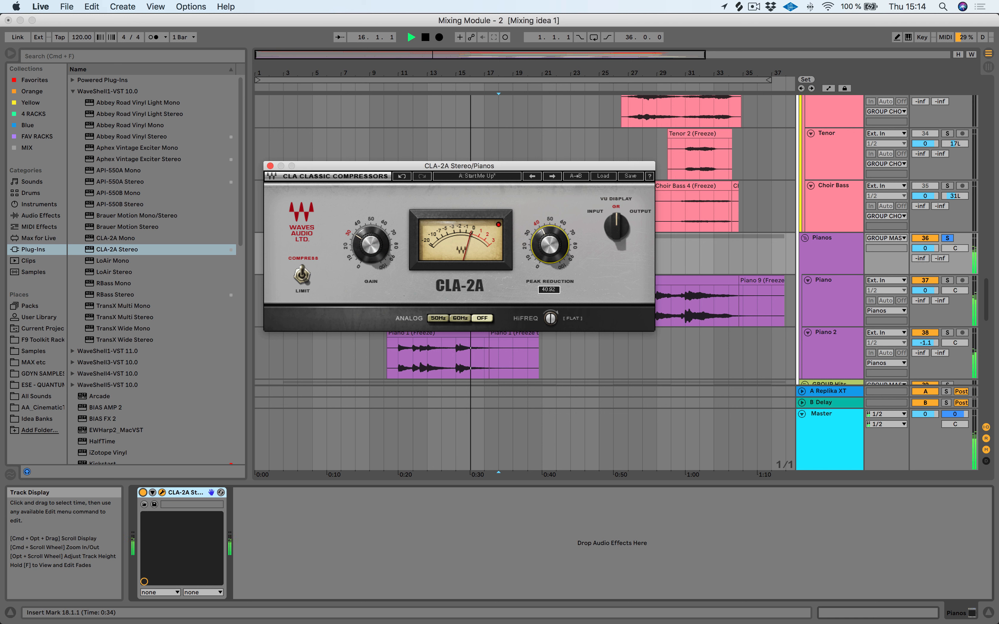
{"action": "right_click", "coordinate": [454, 88]}
{"action": "left_click", "coordinate": [449, 89]}
{"action": "left_click", "coordinate": [449, 89]}
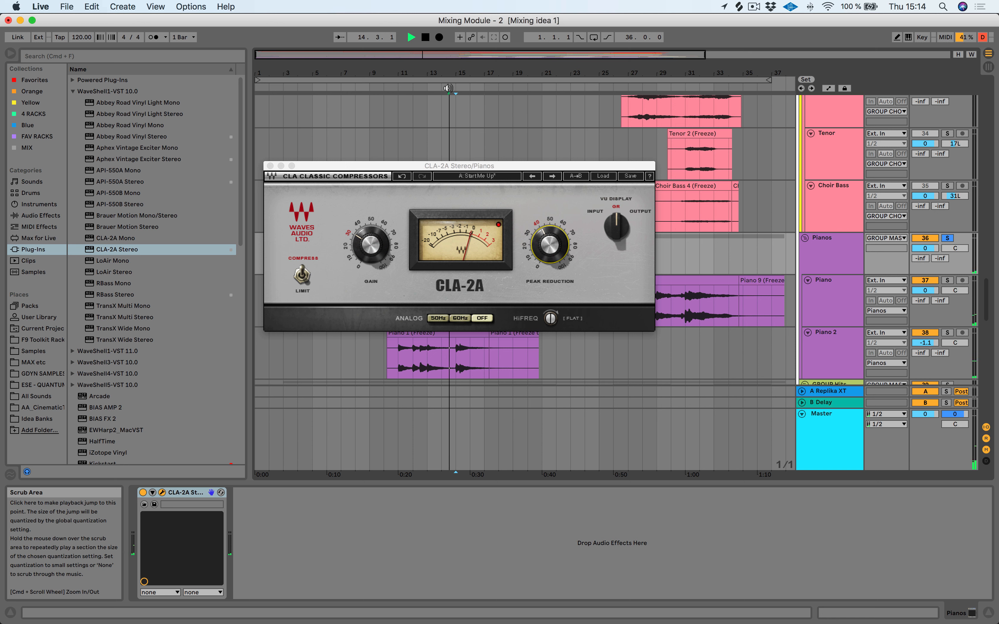
{"action": "left_click", "coordinate": [549, 244]}
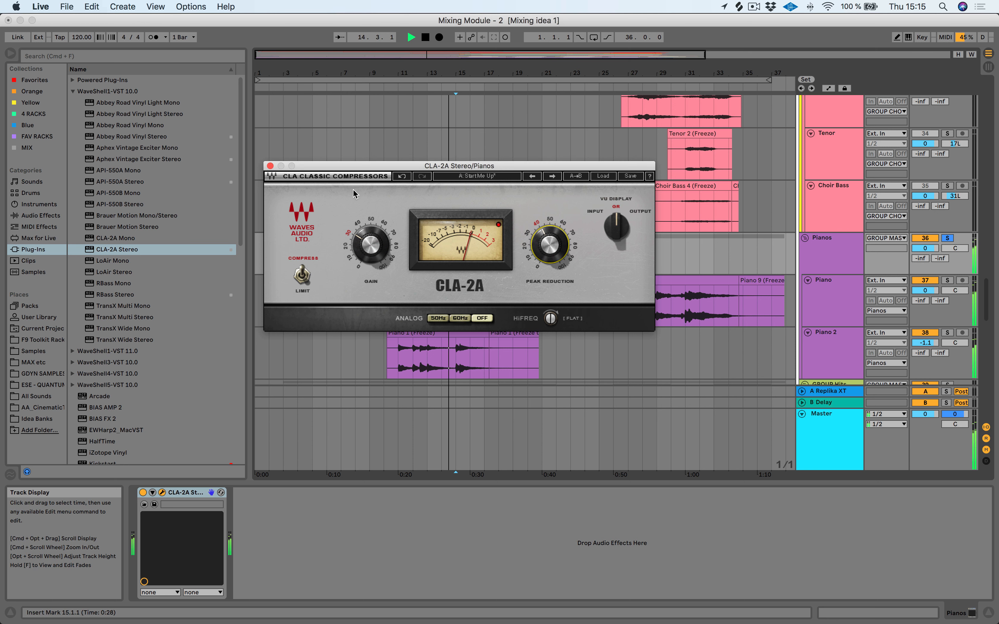
{"action": "left_click", "coordinate": [270, 166]}
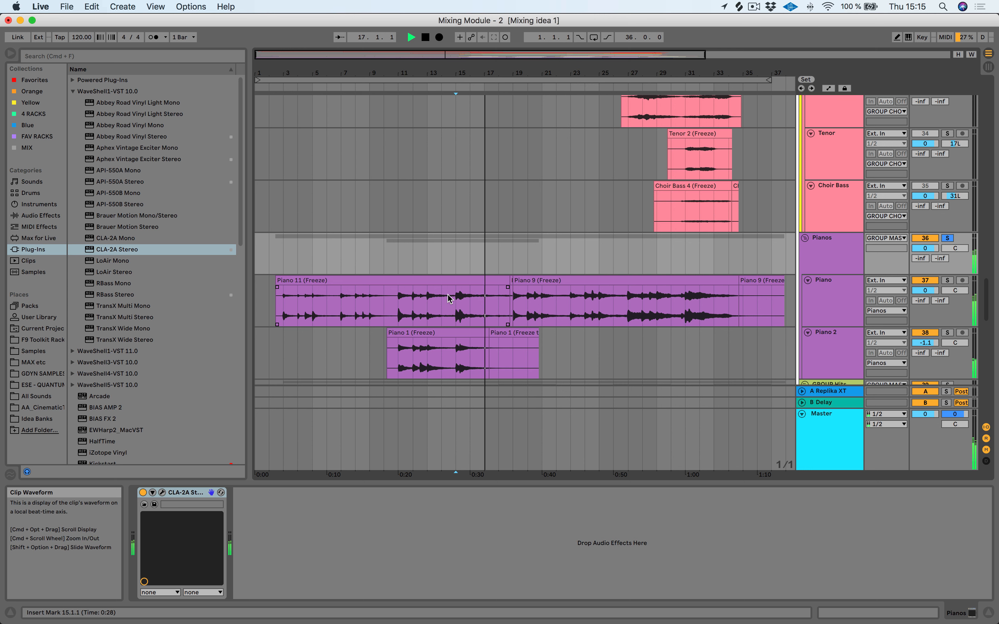
Unsolo the Pianos group, listen to the full mix while reviewing the choir, woodwind and brass tracks, and stop playback
{"action": "left_click", "coordinate": [947, 238]}
{"action": "scroll", "coordinate": [384, 158], "scroll_direction": "up", "scroll_amount": 1}
{"action": "scroll", "coordinate": [469, 199], "scroll_direction": "up", "scroll_amount": 10}
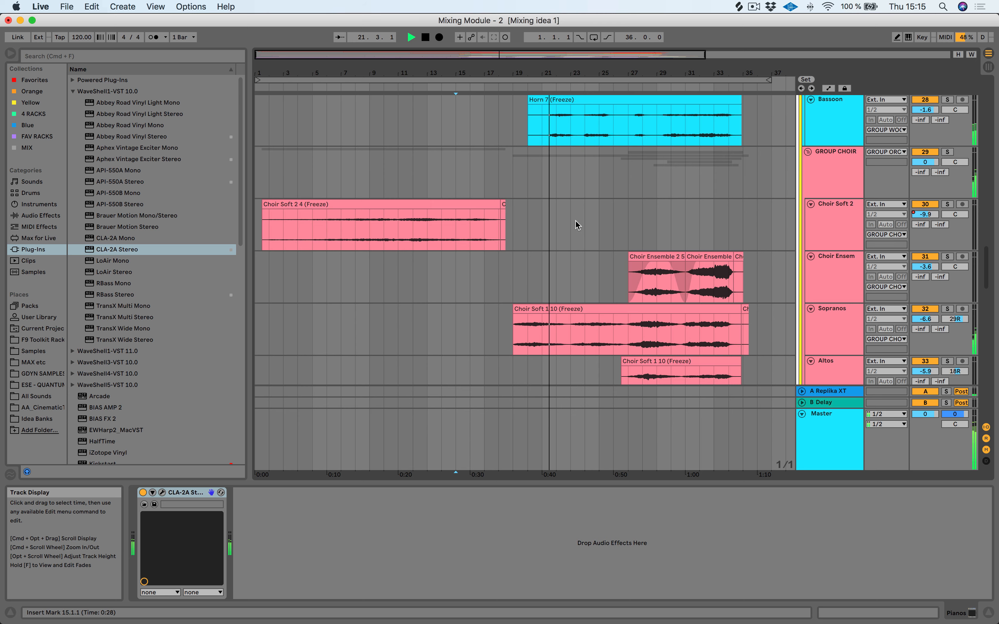
{"action": "scroll", "coordinate": [575, 225], "scroll_direction": "up", "scroll_amount": 4}
{"action": "scroll", "coordinate": [575, 220], "scroll_direction": "up", "scroll_amount": 10}
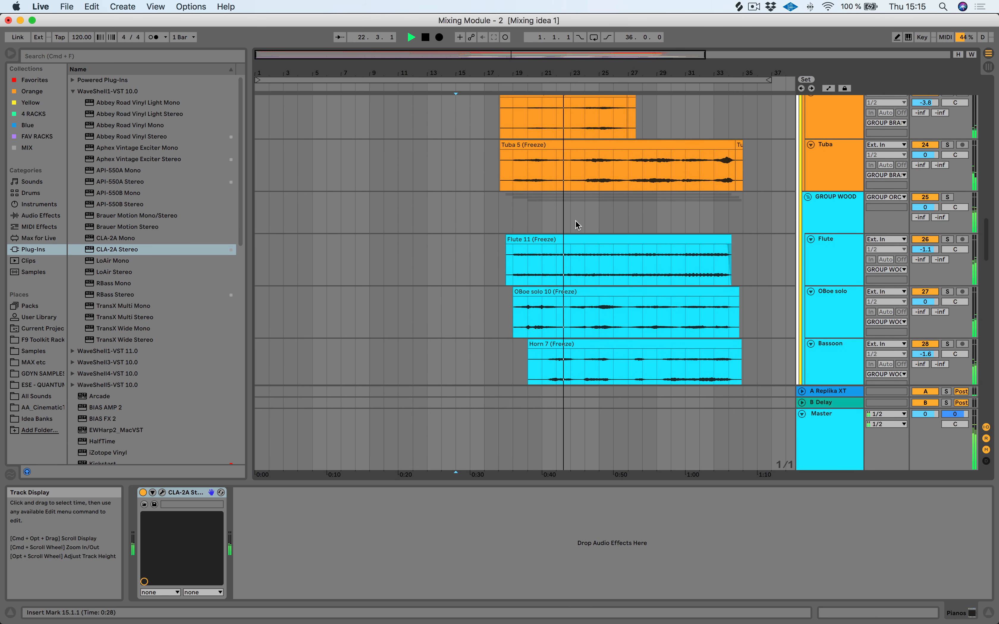
{"action": "scroll", "coordinate": [575, 220], "scroll_direction": "up", "scroll_amount": 3}
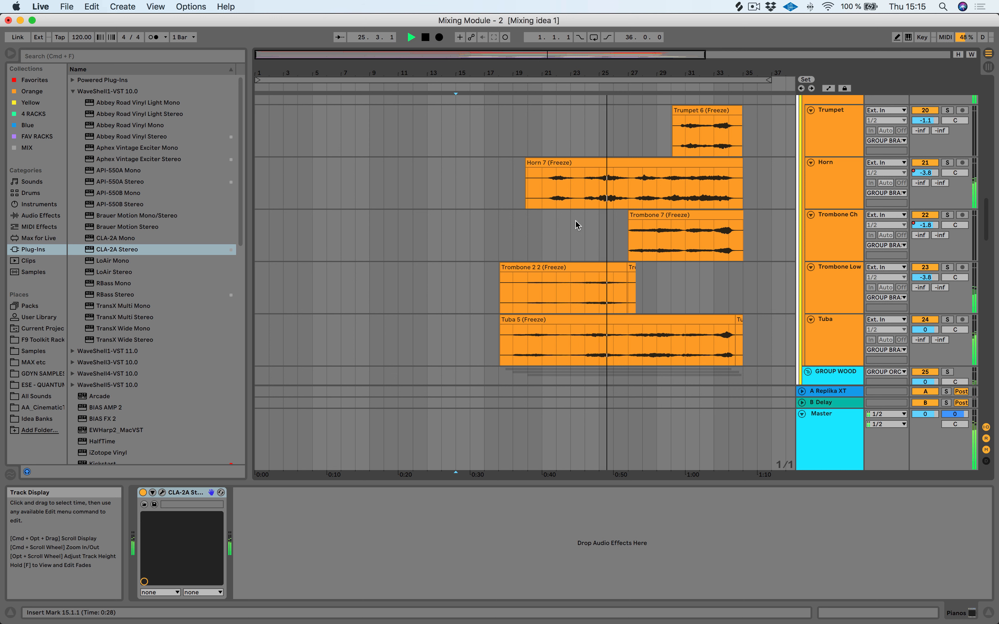
{"action": "key", "text": "space"}
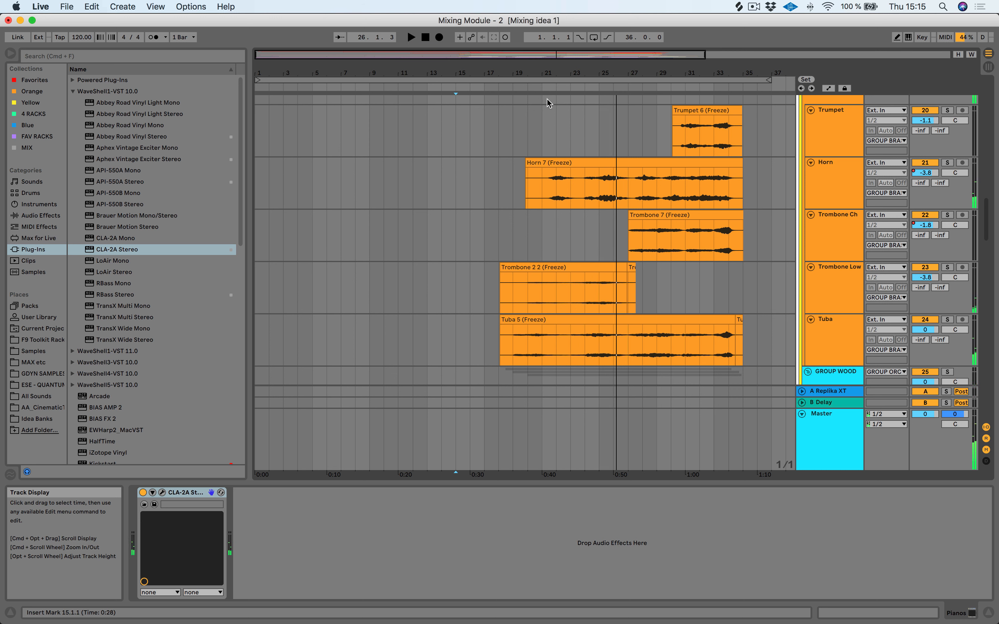